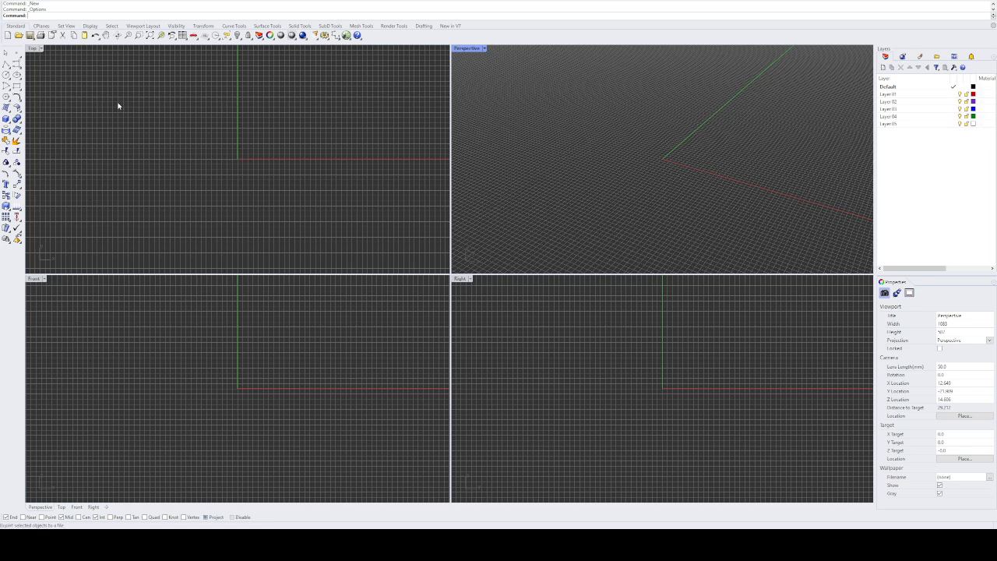
Step: Open the brick palette model containing hard bricks, insulating fire bricks and concrete base blocks
click(60, 22)
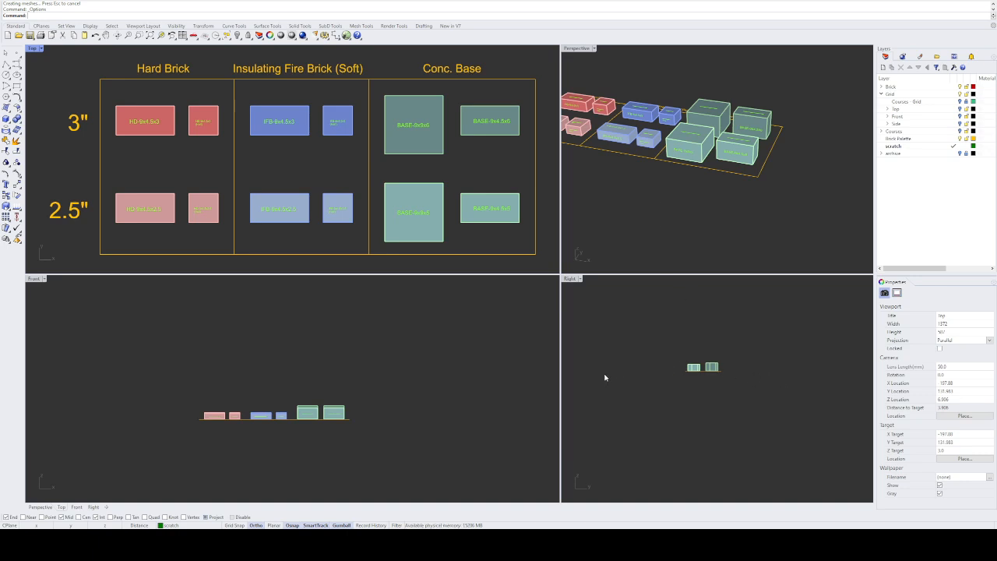
Step: Examine the brick palette by zooming, panning and orbiting in the Top, Perspective, Front and Right views
scroll(339, 161, down, 5)
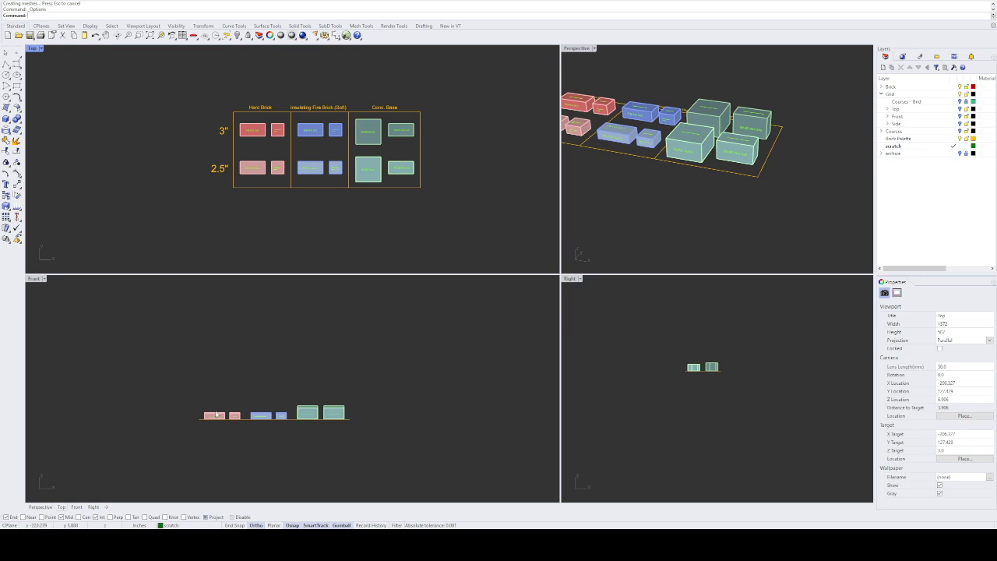
scroll(297, 417, up, 2)
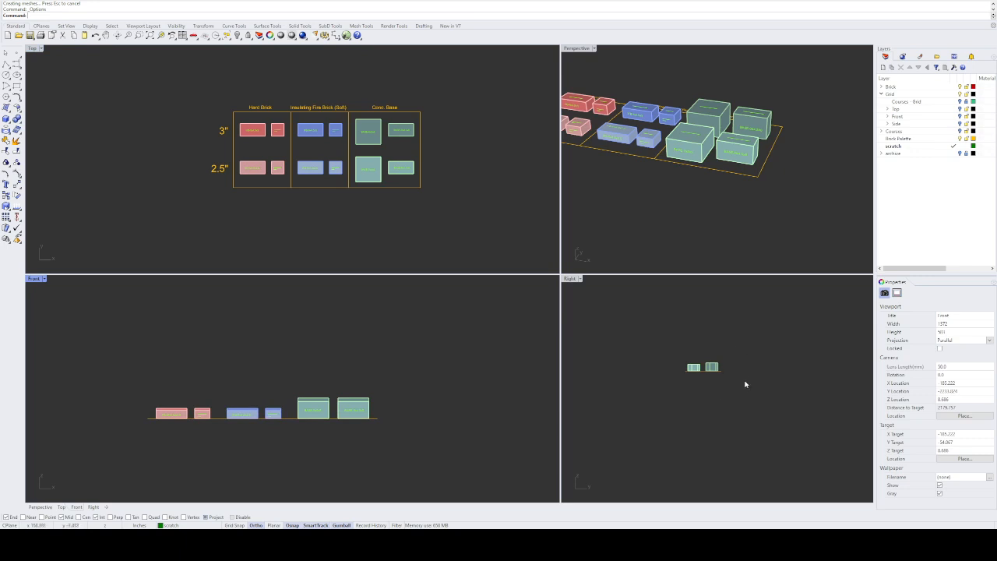
scroll(717, 371, up, 3)
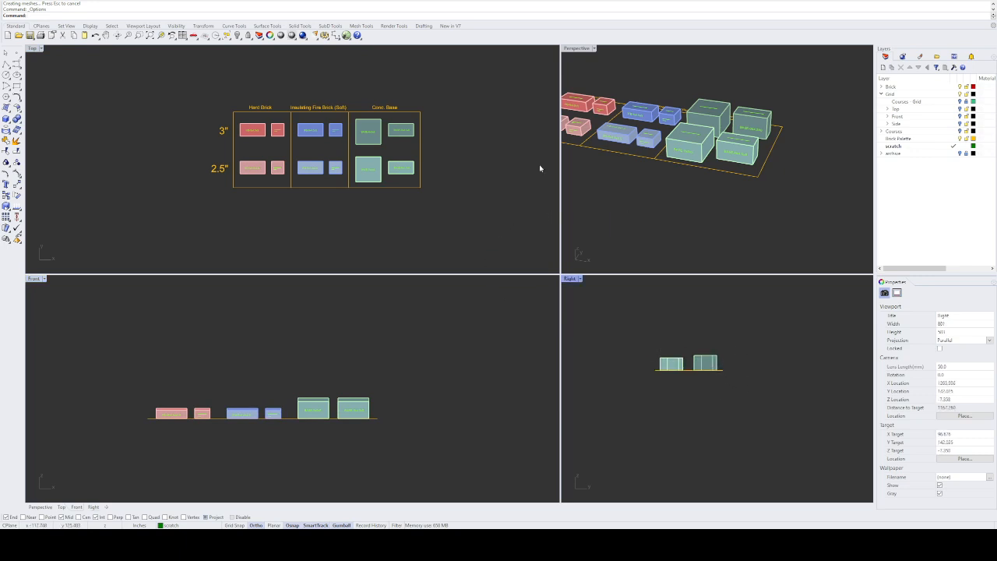
scroll(741, 198, down, 2)
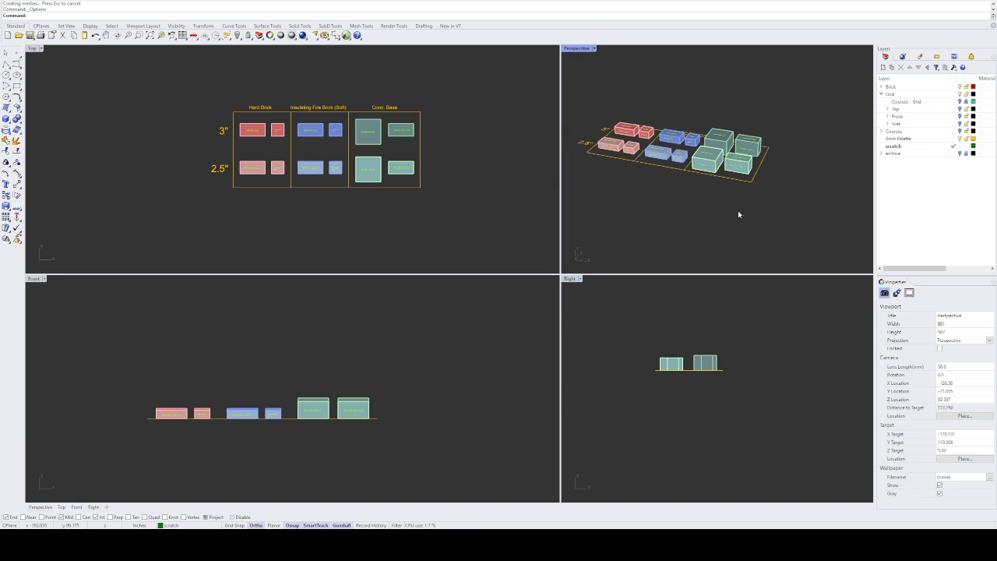
right_drag(718, 225, 665, 215)
right_drag(420, 225, 305, 231)
right_drag(295, 289, 382, 323)
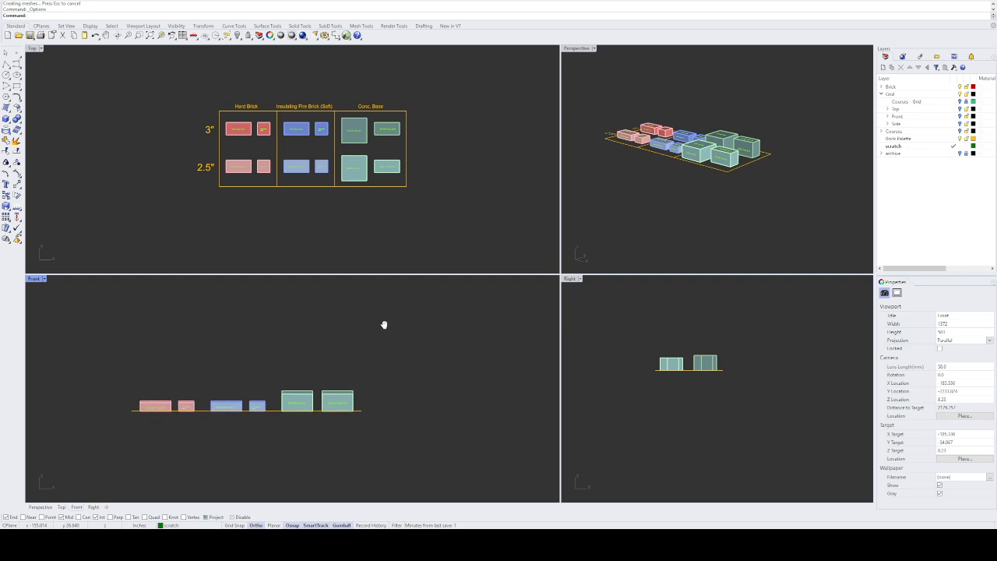
mouse_move(333, 232)
right_down()
mouse_move(301, 227)
mouse_move(356, 223)
mouse_move(287, 229)
mouse_move(408, 229)
mouse_move(322, 224)
right_up()
scroll(281, 144, up, 5)
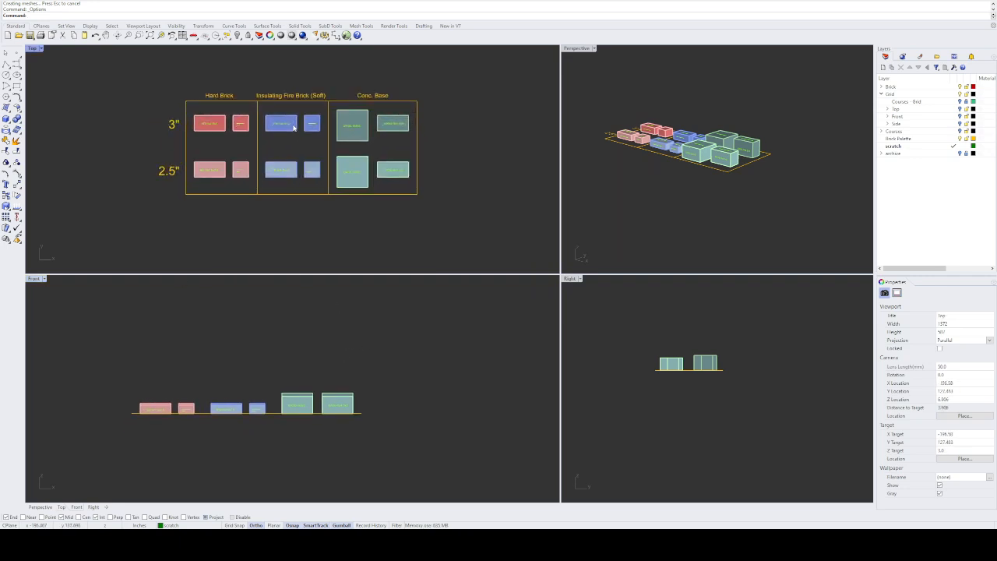
scroll(278, 148, down, 4)
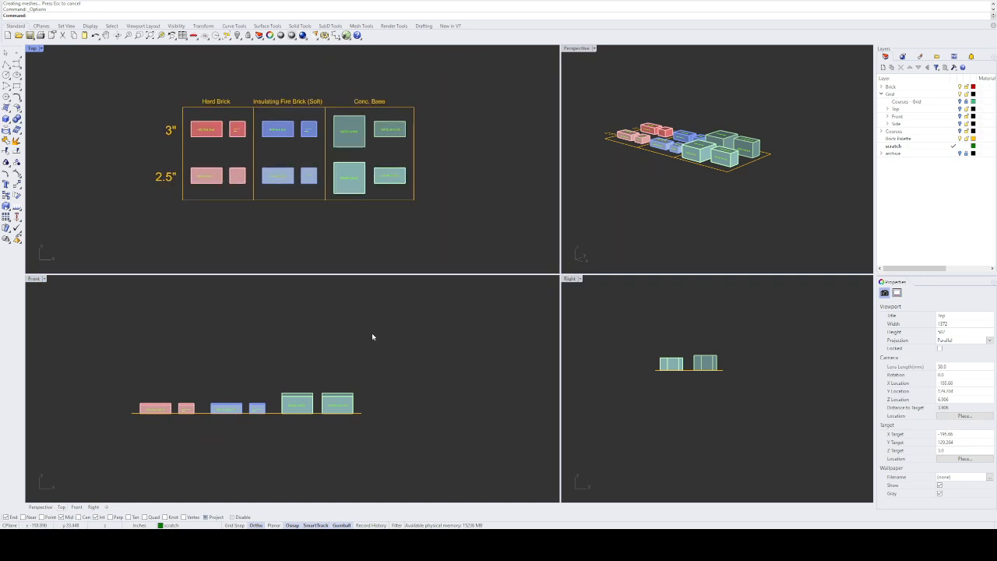
right_drag(372, 335, 456, 338)
right_drag(685, 349, 687, 348)
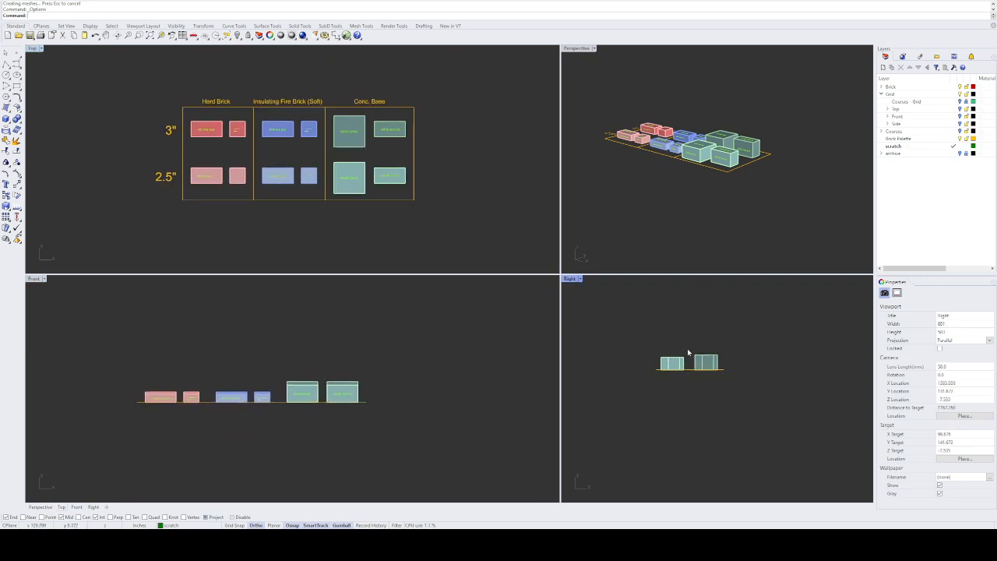
right_drag(235, 227, 274, 225)
Step: Zoom the Top view to a window around the whole brick palette
scroll(240, 210, down, 8)
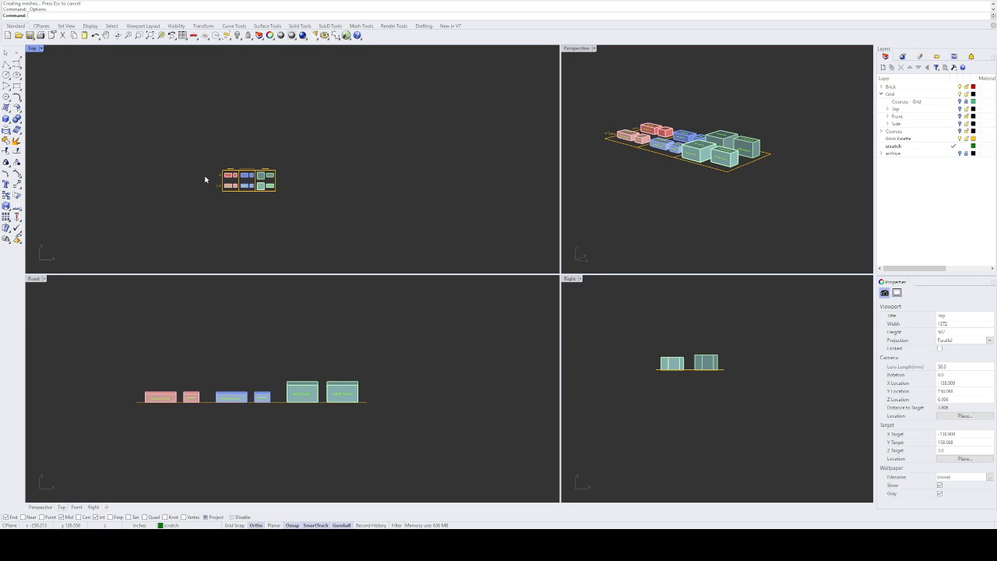
key(Return)
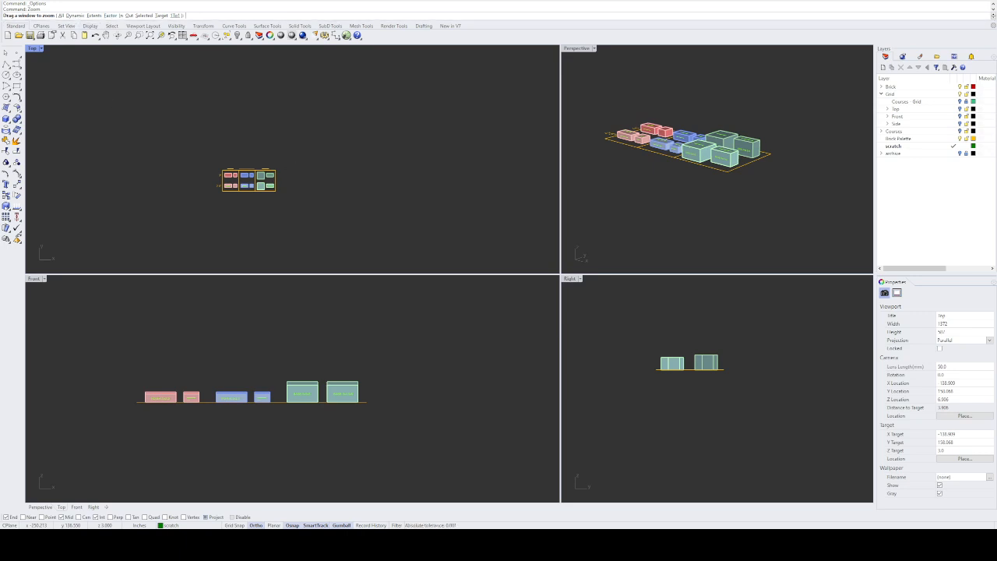
drag(214, 165, 279, 193)
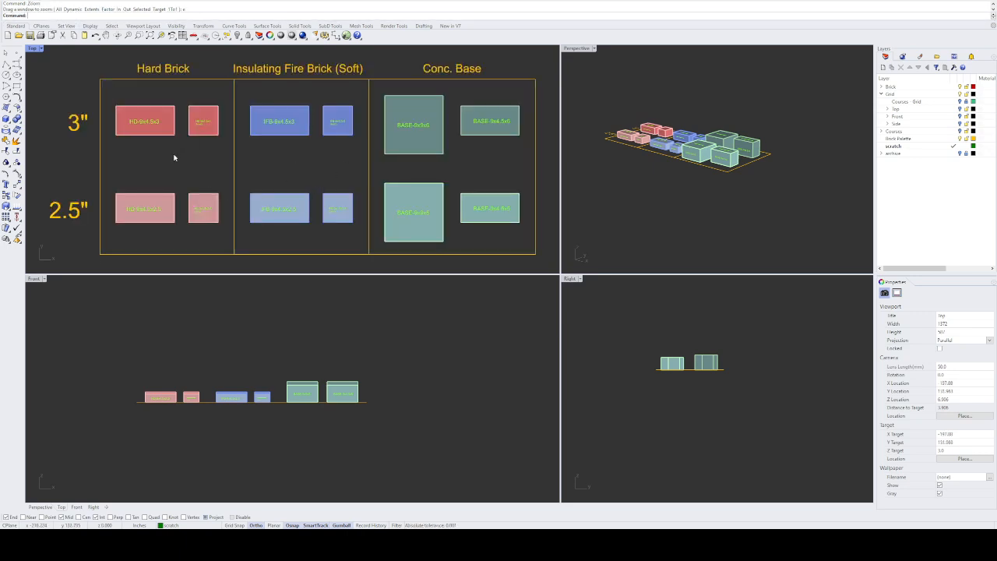
Step: Zoom the Perspective view to the extents of the brick palette
click(690, 209)
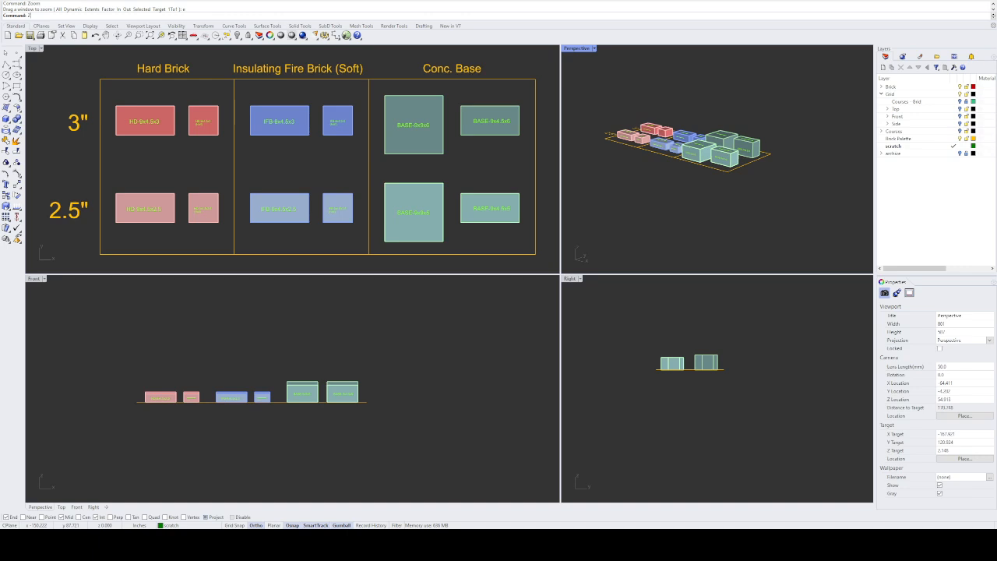
key(Return)
key(Return)
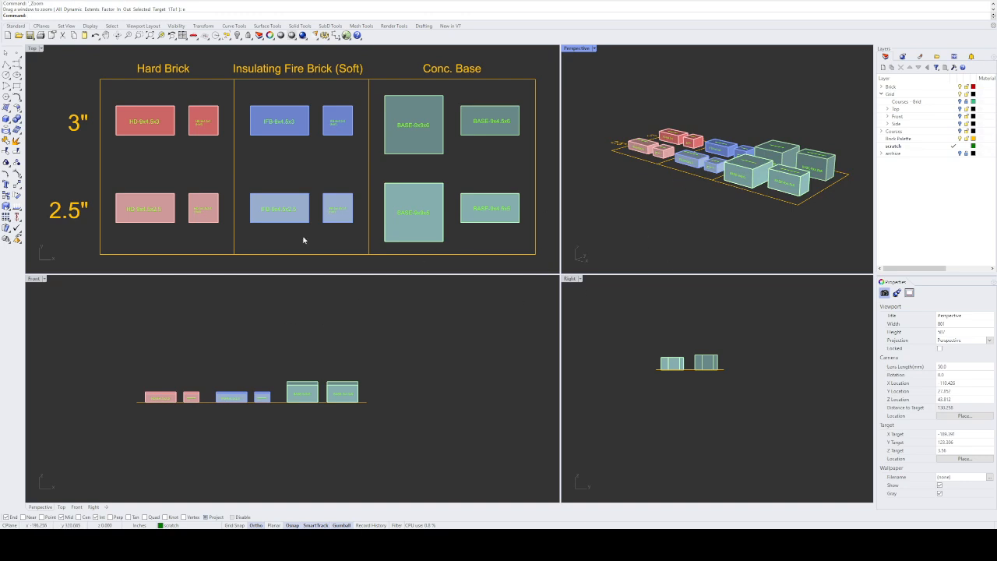
Step: Select the BASE-9x9x5 block and zoom the Perspective view to the selected object
click(750, 169)
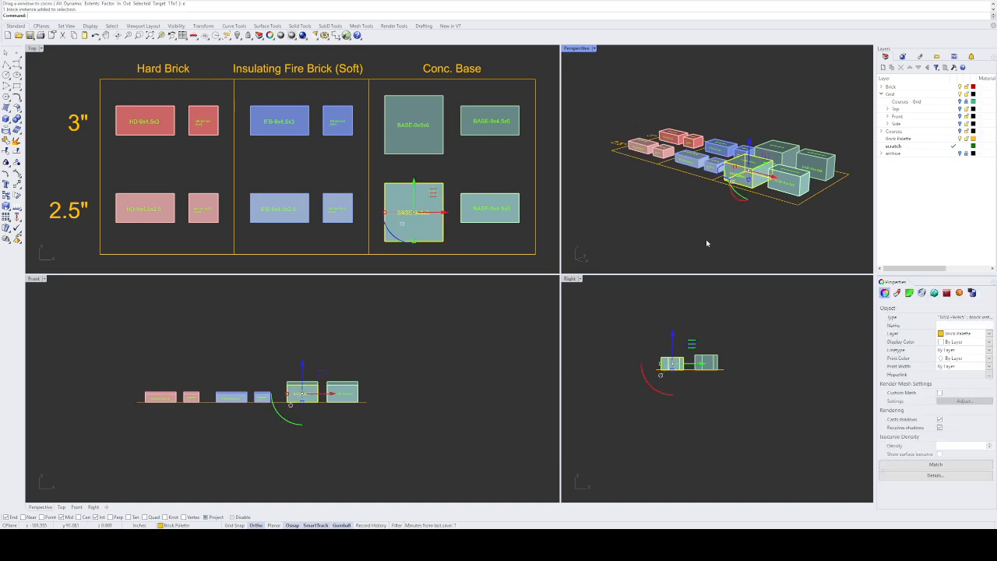
key(Return)
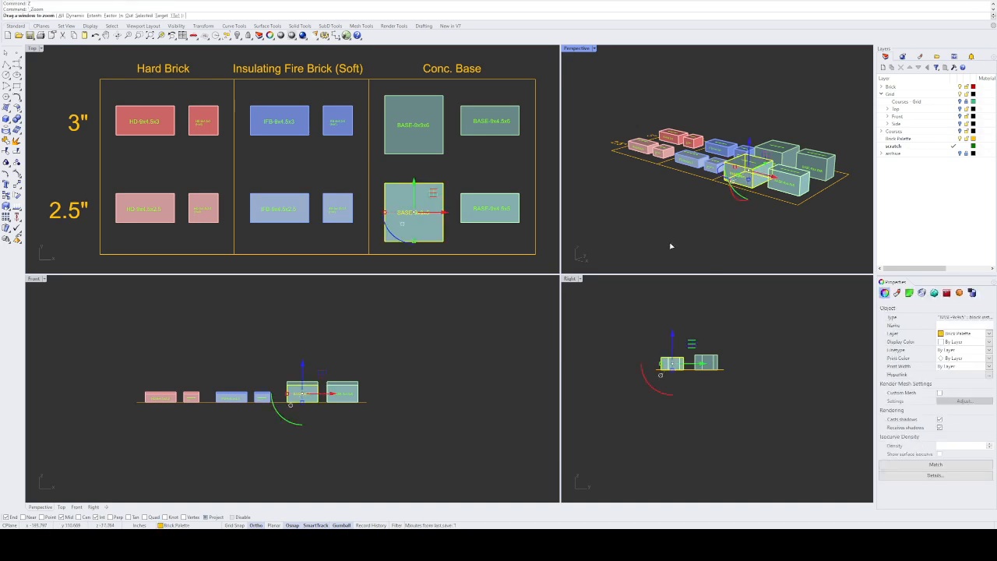
text(s)
key(Return)
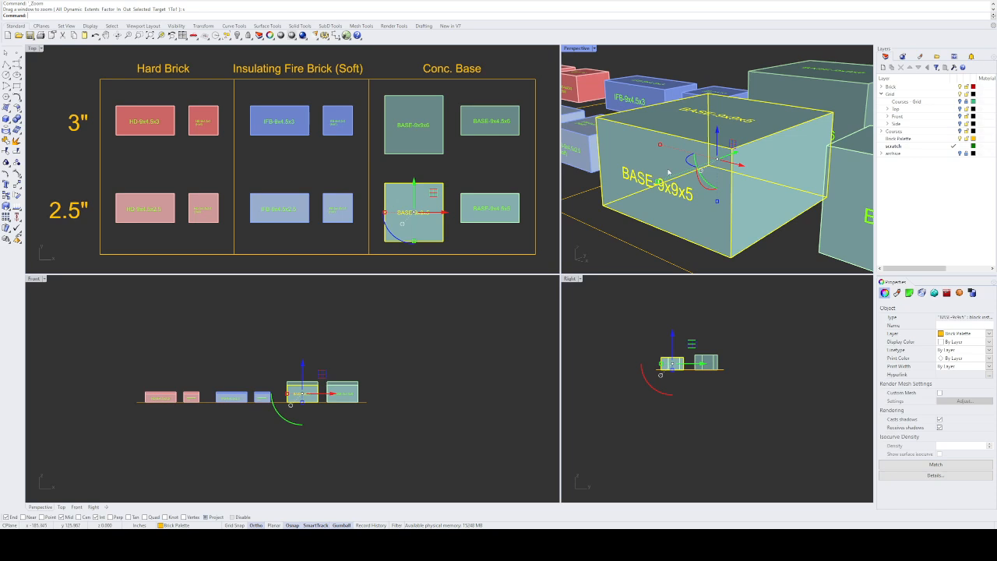
Step: Zoom the Perspective view back to the model extents and clear the block selection
text(Z)
key(Return)
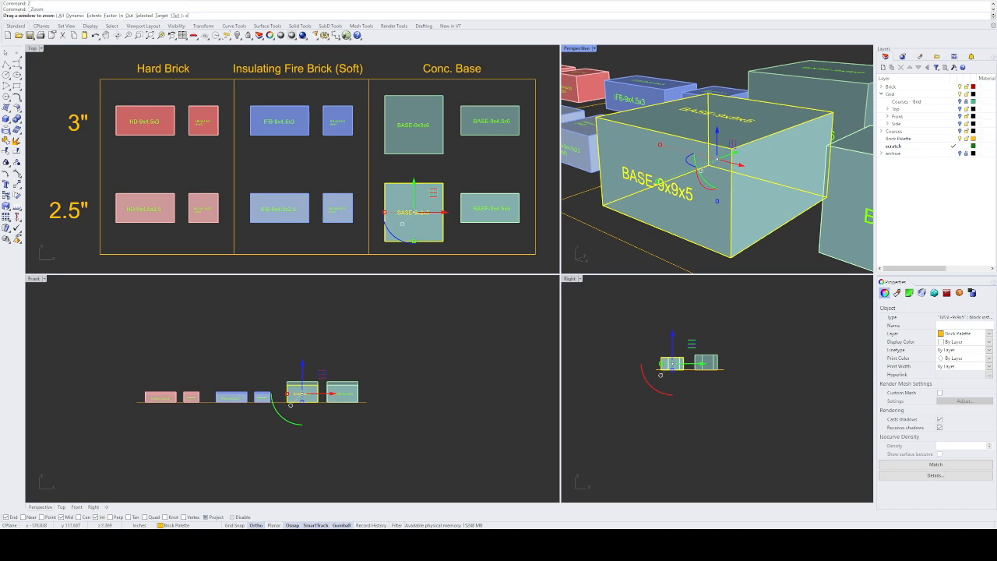
text(e)
key(Return)
key(Escape)
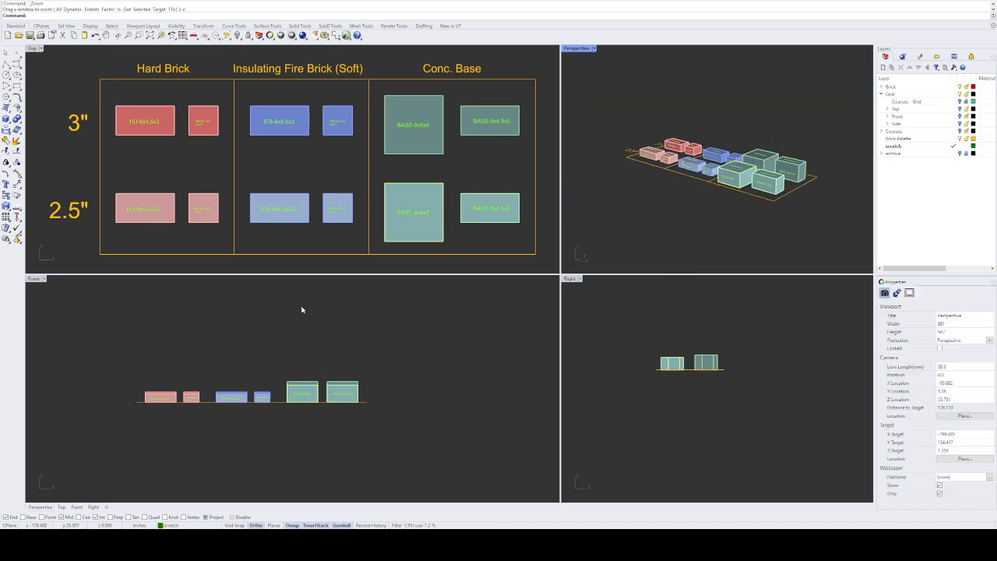
Step: Turn the Brick Palette layer off and back on twice
scroll(447, 265, down, 3)
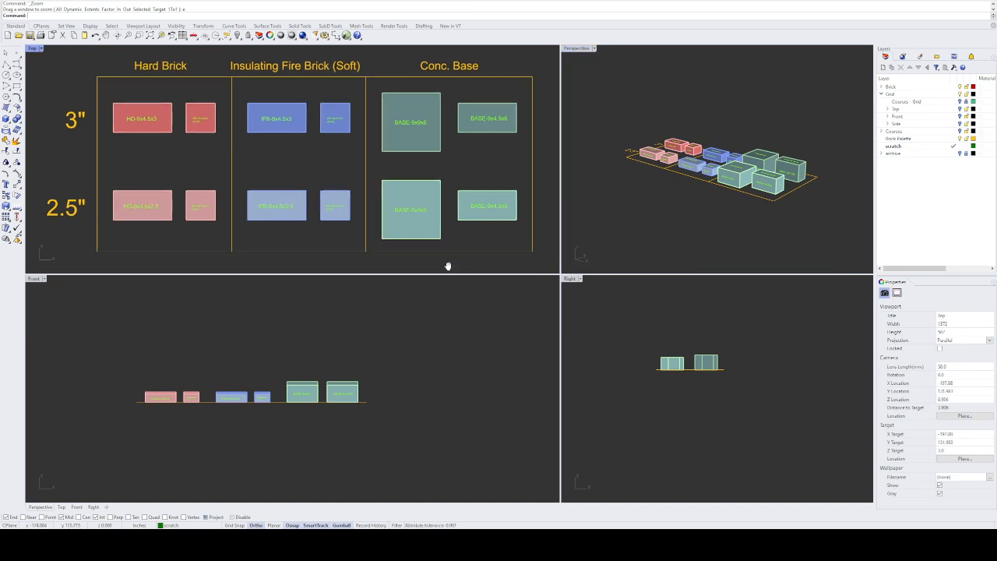
scroll(418, 238, down, 2)
right_drag(406, 264, 395, 240)
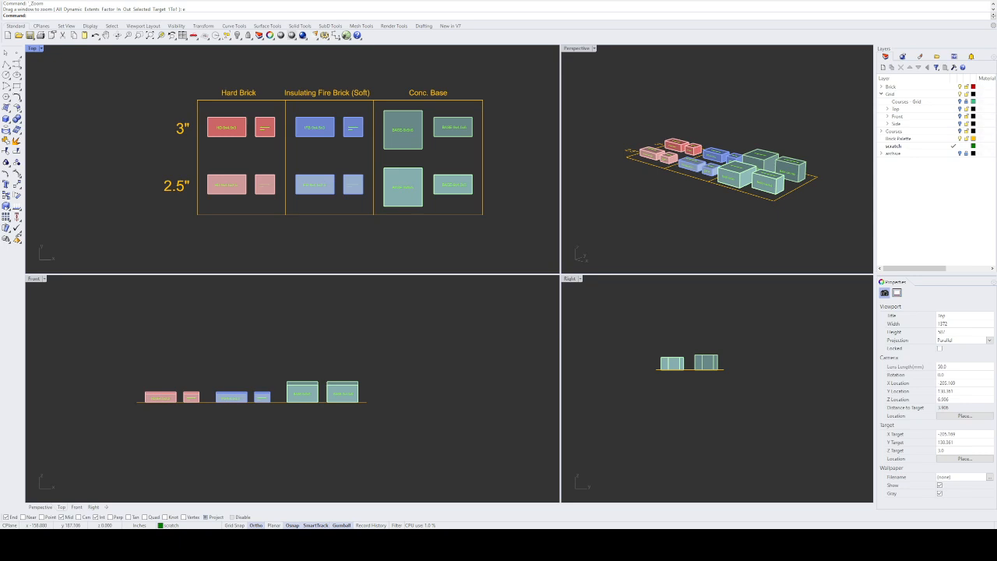
click(959, 138)
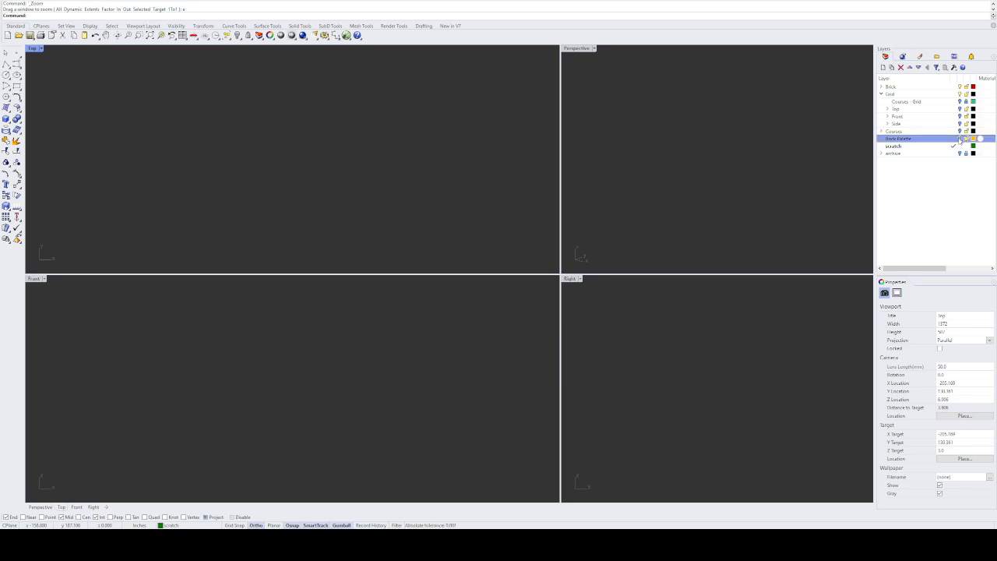
click(960, 138)
click(960, 138)
click(960, 139)
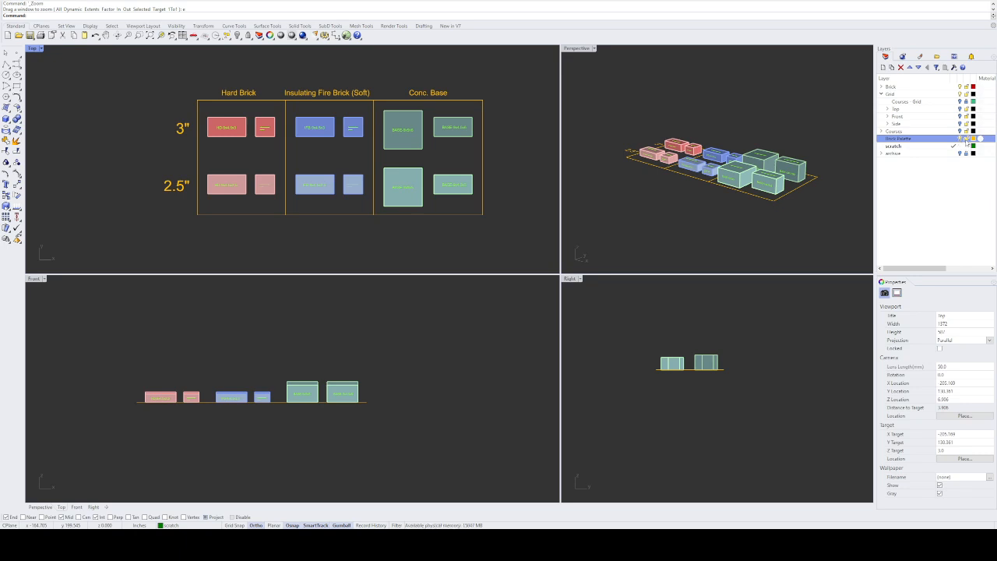
Step: Try to window-select the concrete base blocks with the Brick Palette layer temporarily locked
click(965, 140)
drag(489, 86, 376, 206)
drag(488, 233, 375, 187)
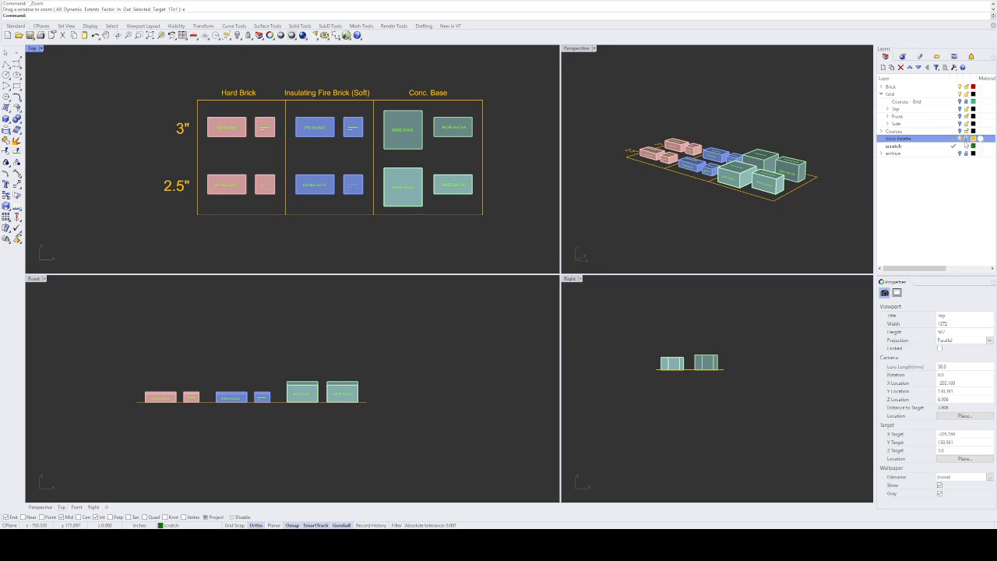
click(966, 141)
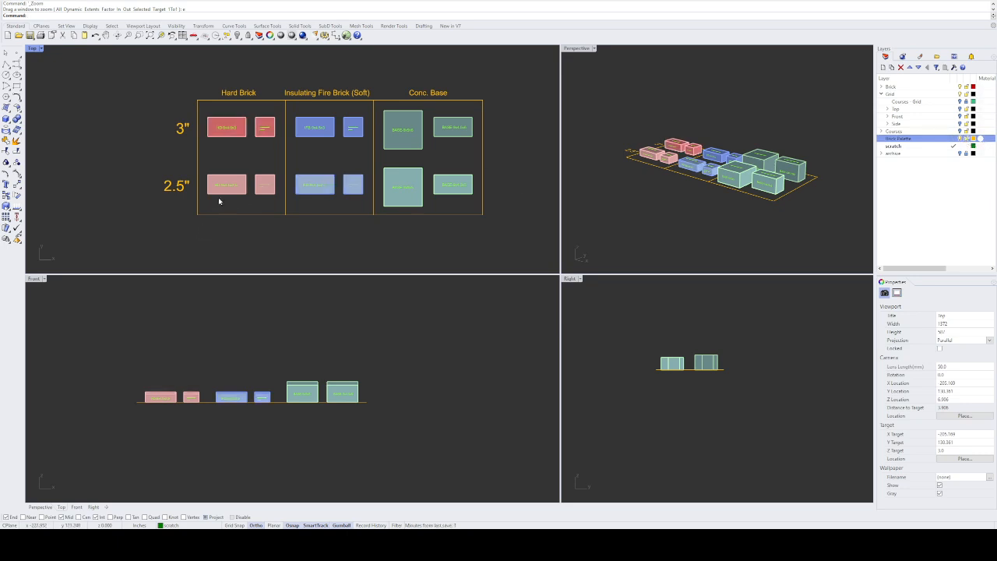
Step: Select palette bricks and their frame curves with crossing windows around the concrete base column, and clear each selection
scroll(219, 201, down, 3)
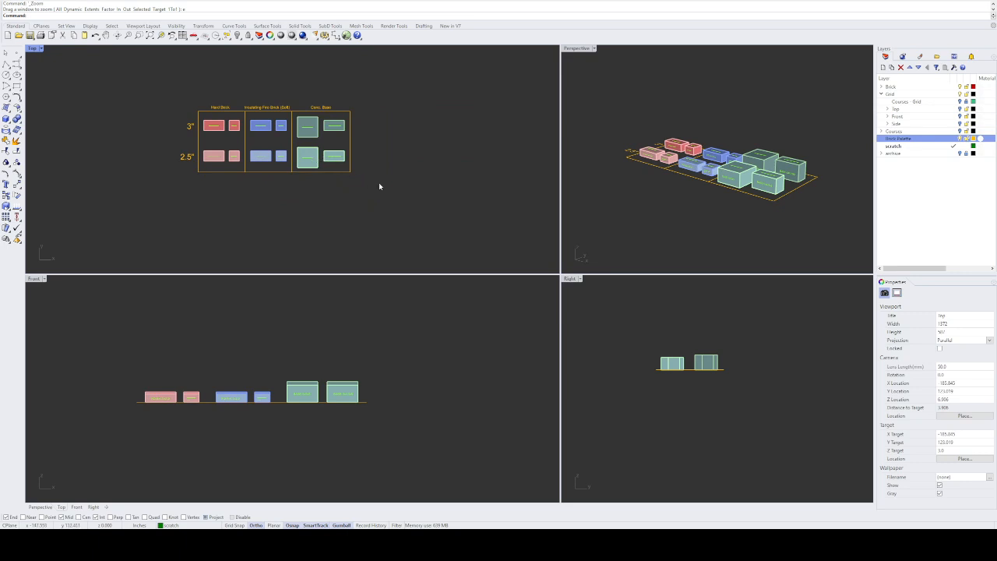
drag(379, 186, 274, 129)
key(Escape)
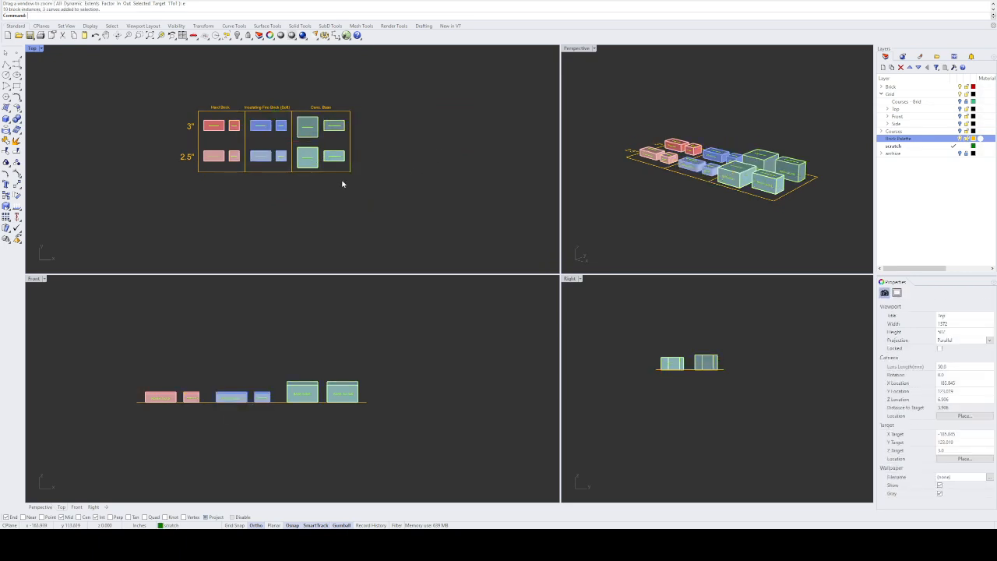
scroll(341, 183, up, 5)
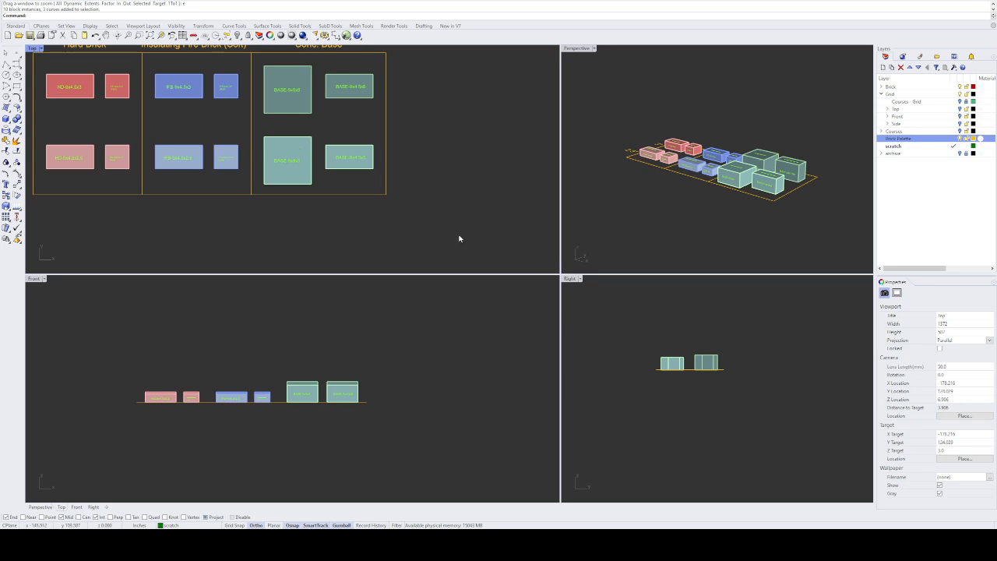
drag(446, 231, 273, 161)
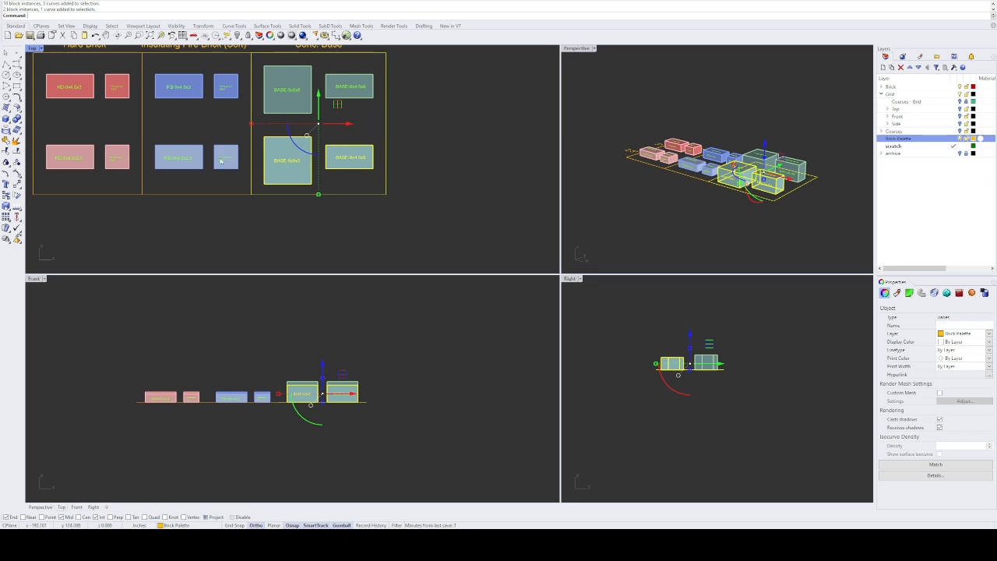
drag(425, 229, 292, 157)
click(255, 240)
Step: Select the 2.5" row's small insulating fire brick and BASE-9x9x5 block with enclosing windows, and clear each selection
drag(215, 235, 347, 122)
click(187, 241)
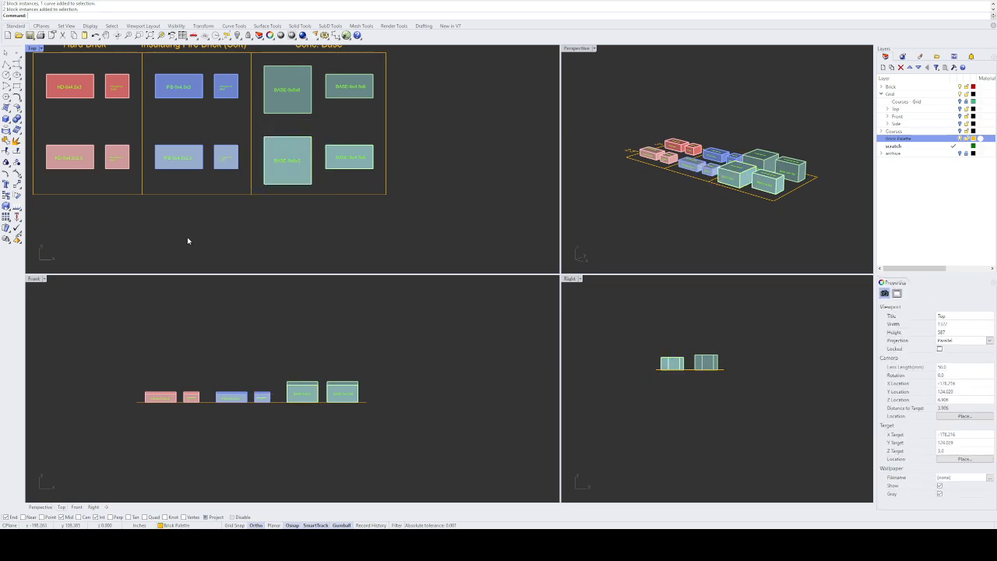
drag(187, 236, 352, 124)
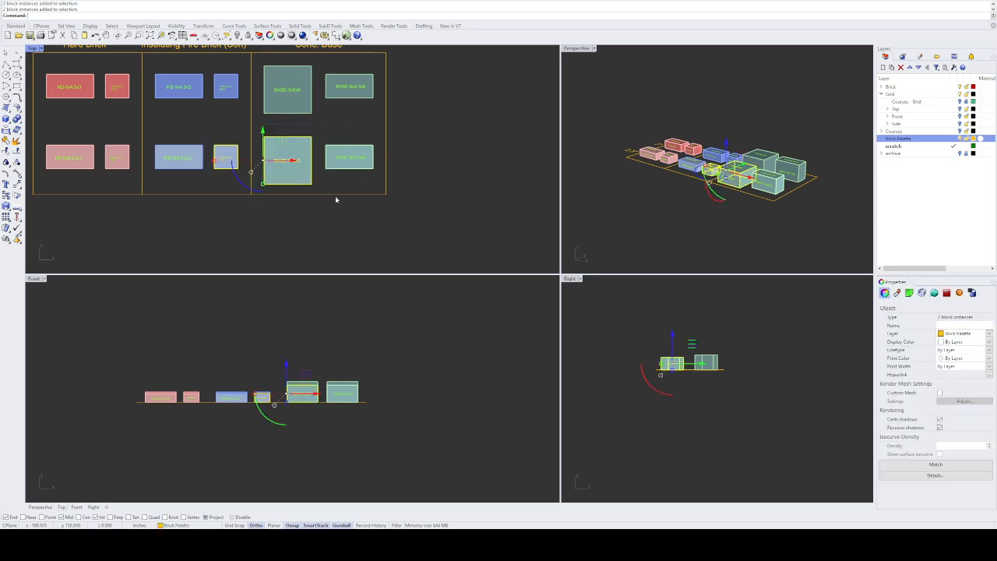
key(Escape)
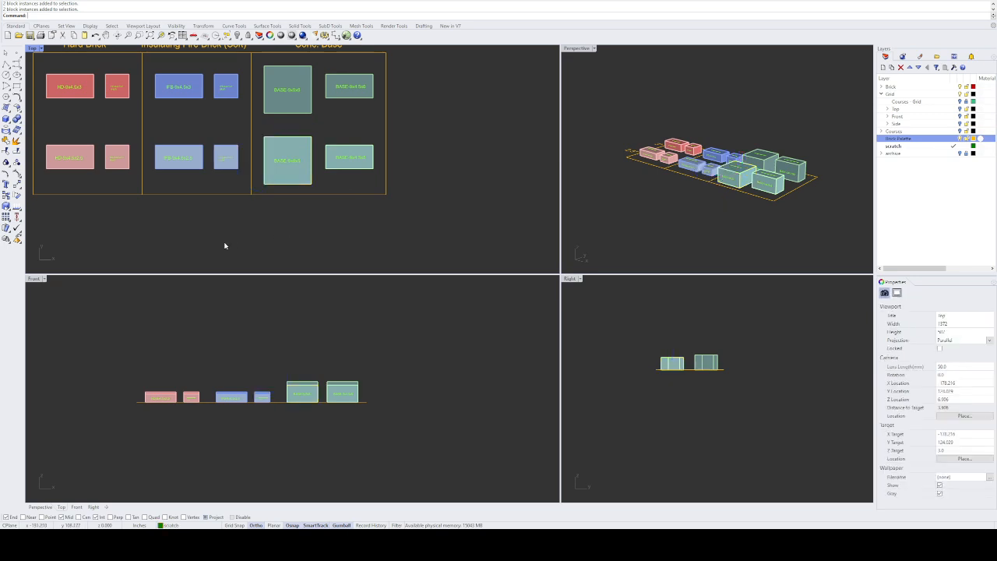
drag(218, 252, 357, 126)
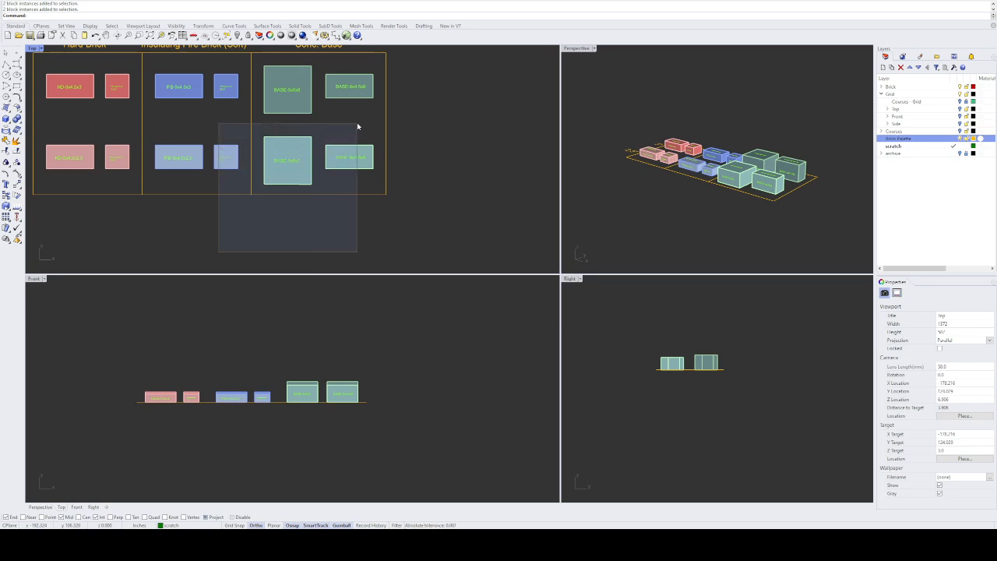
drag(357, 126, 357, 126)
drag(212, 239, 355, 127)
click(378, 245)
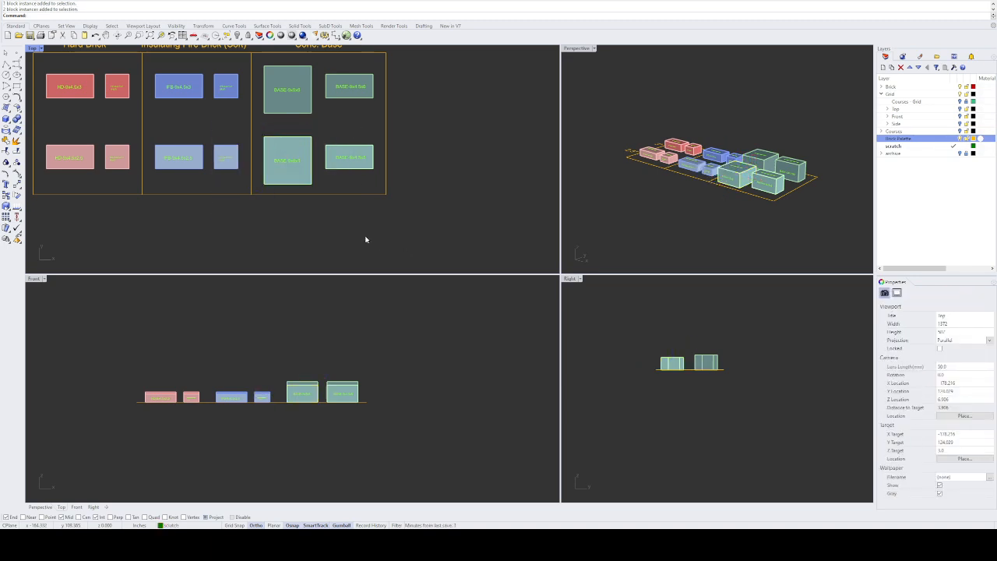
Step: Select the 2.5" row's small insulating fire brick, both concrete base blocks and the adjoining frame curves with a crossing window
drag(365, 262, 225, 123)
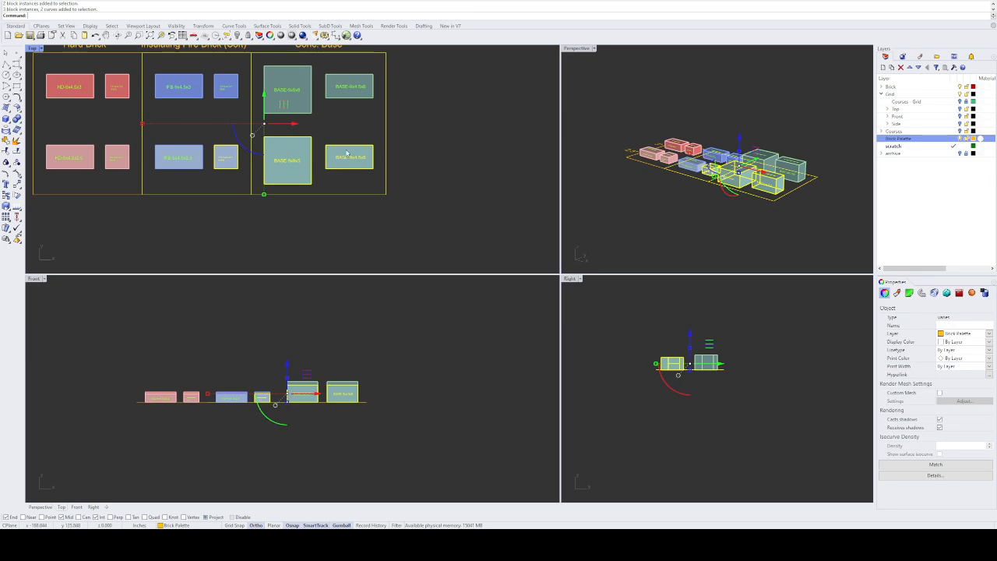
Step: Clear the selection and examine the palette's hard brick, insulating fire brick and concrete base blocks in the 3" and 2.5" rows
scroll(373, 159, down, 2)
click(423, 207)
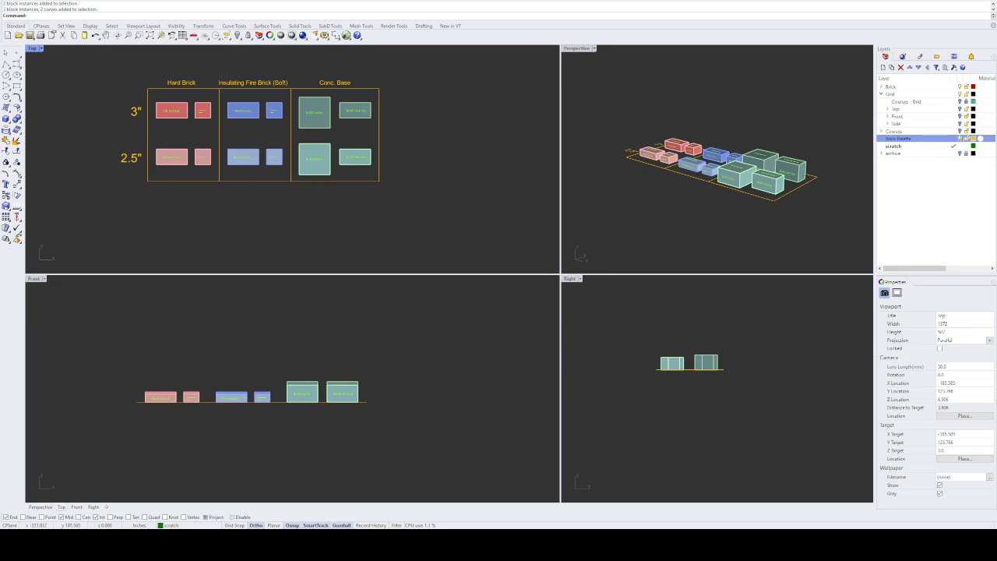
scroll(179, 95, up, 1)
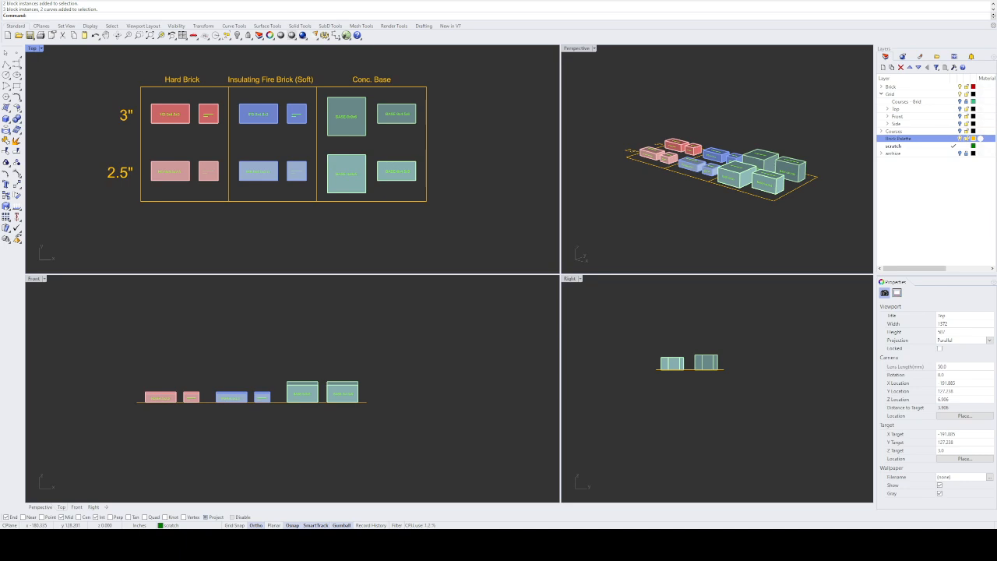
scroll(157, 177, up, 2)
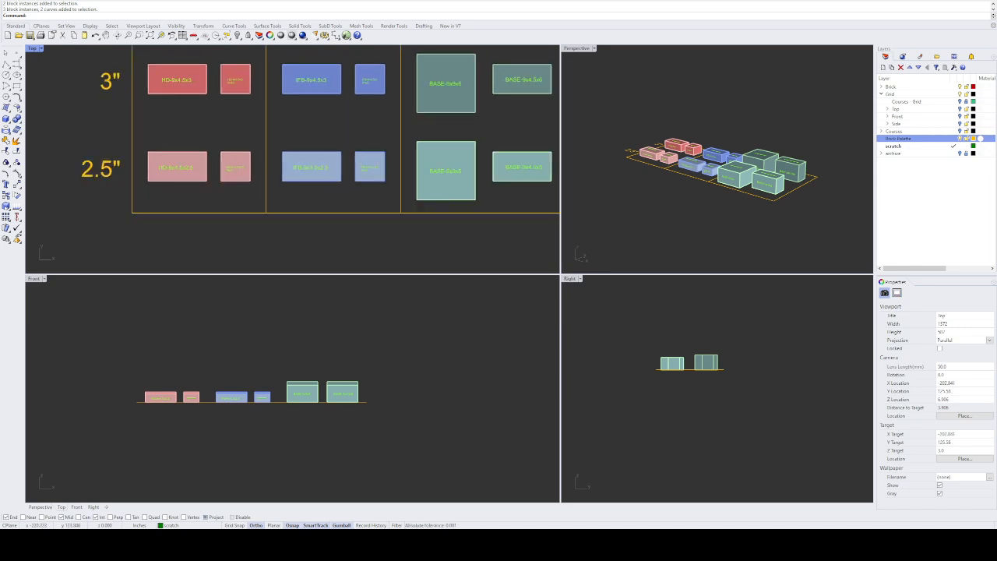
scroll(184, 185, down, 4)
scroll(179, 180, up, 4)
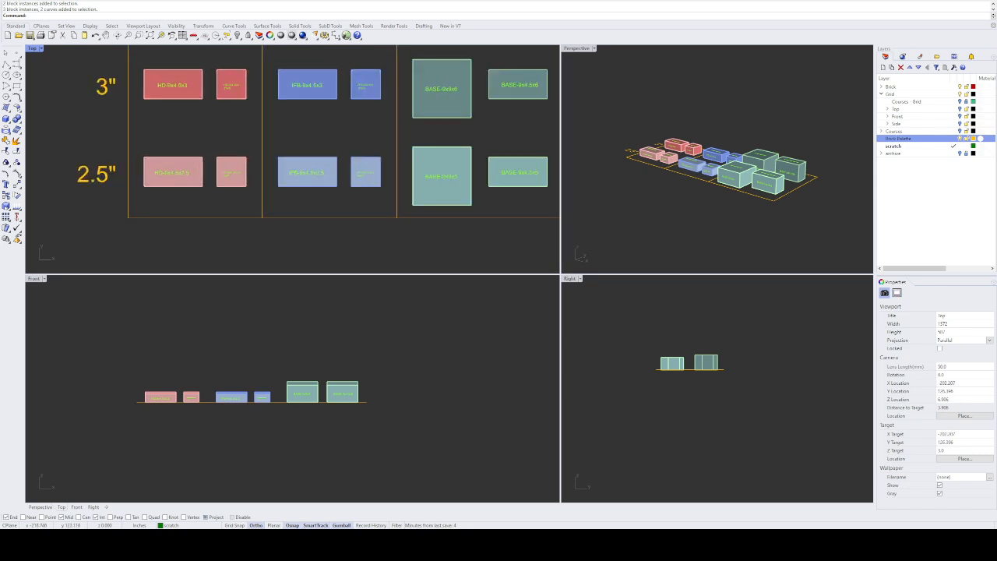
scroll(186, 177, up, 2)
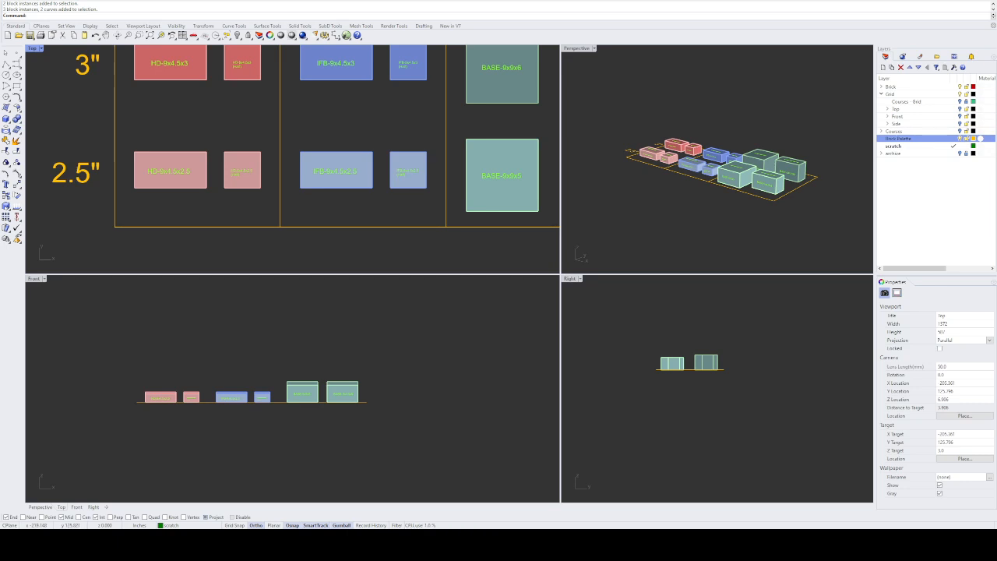
scroll(181, 162, down, 4)
scroll(162, 169, up, 2)
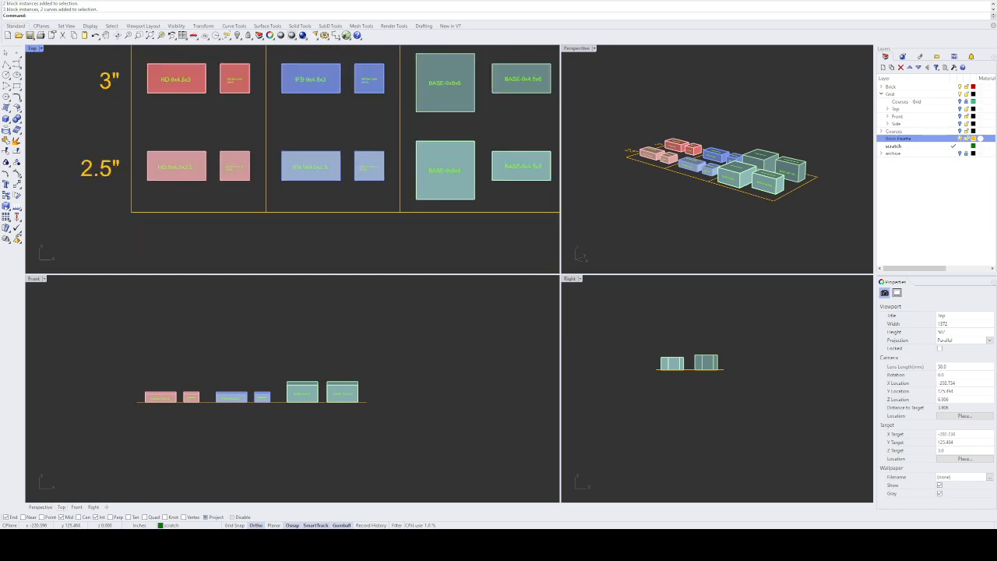
scroll(177, 176, down, 1)
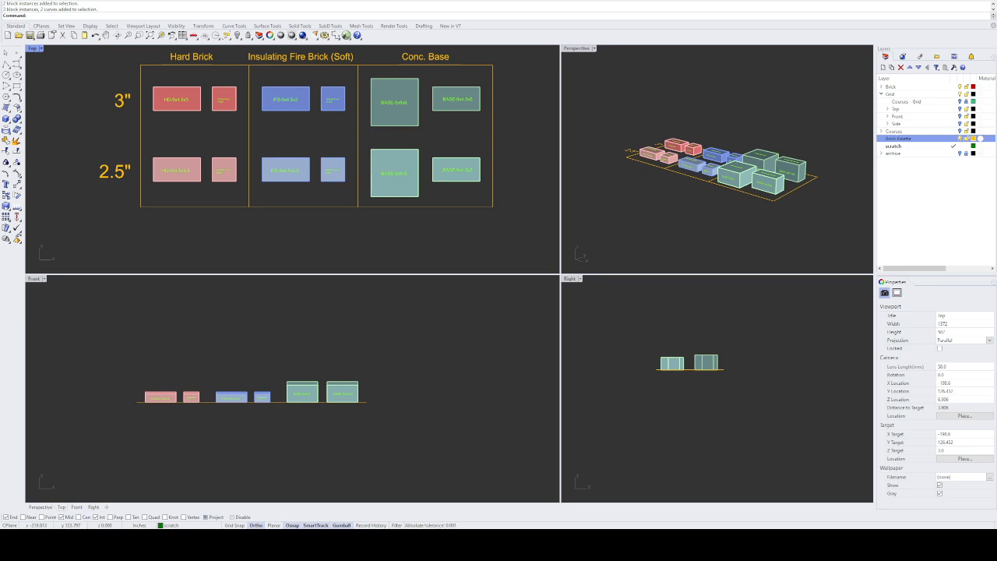
Step: Copy the large hard brick from the 2.5" row straight down into the empty space below the palette frame
click(182, 173)
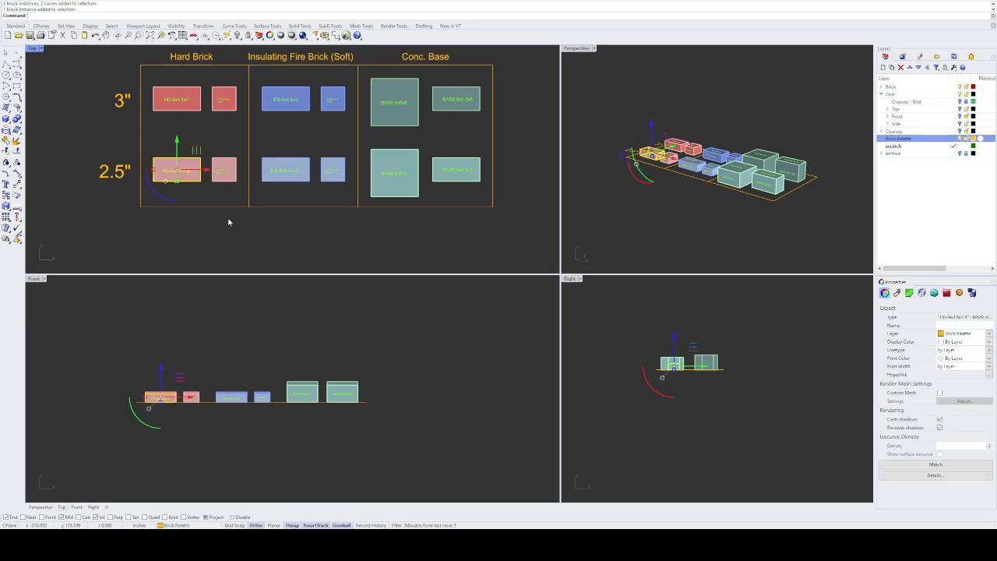
text(Copy)
key(Return)
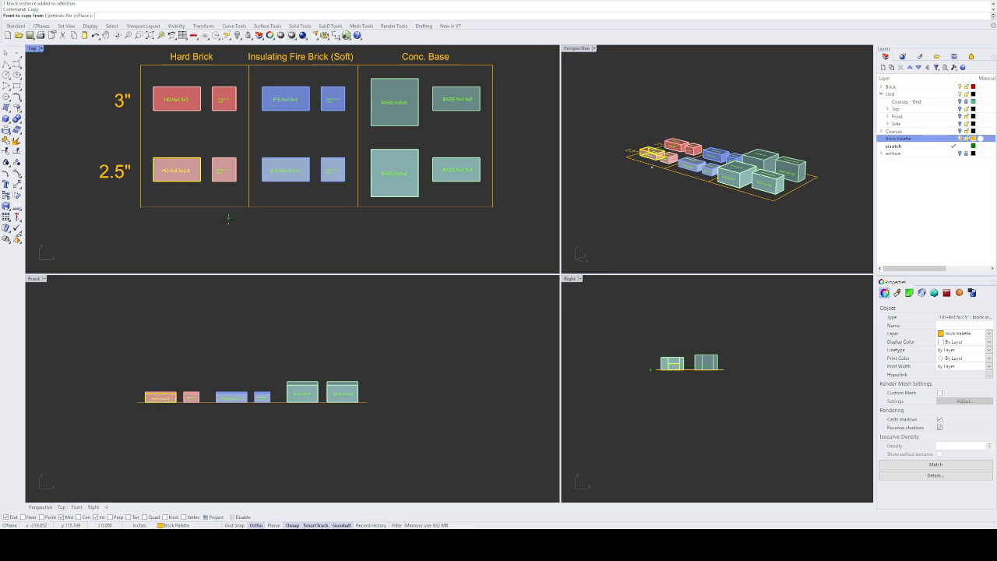
scroll(257, 191, down, 6)
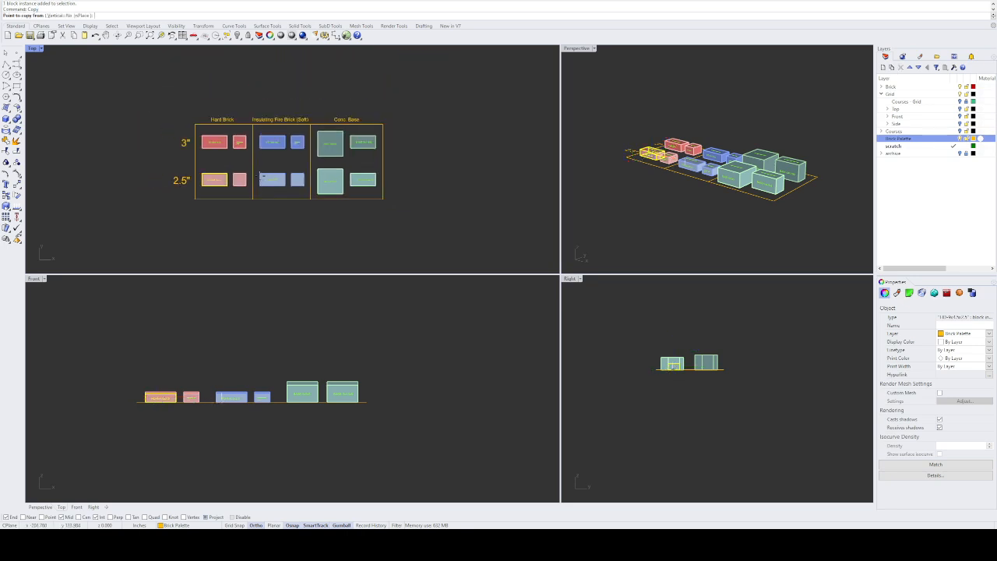
click(157, 155)
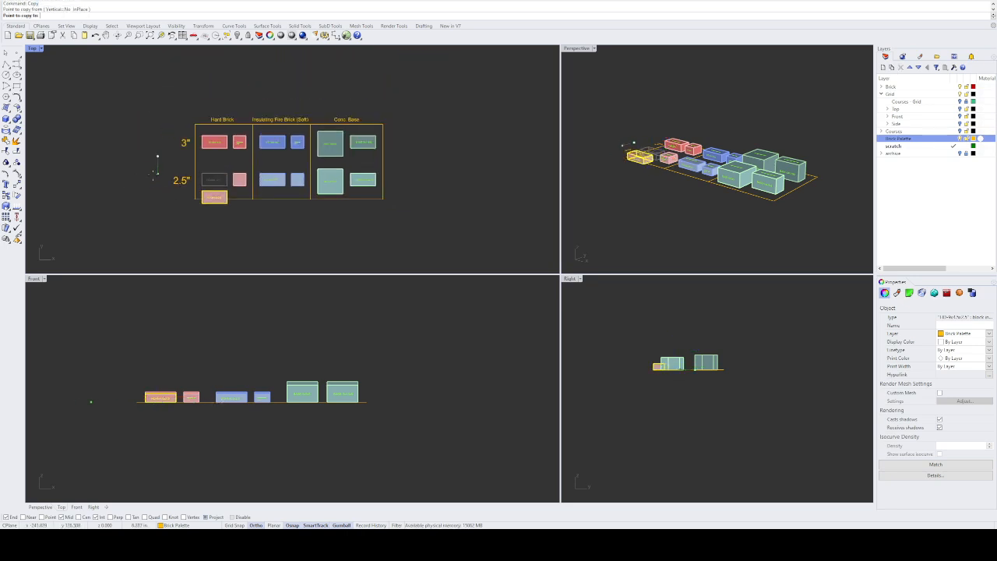
click(146, 239)
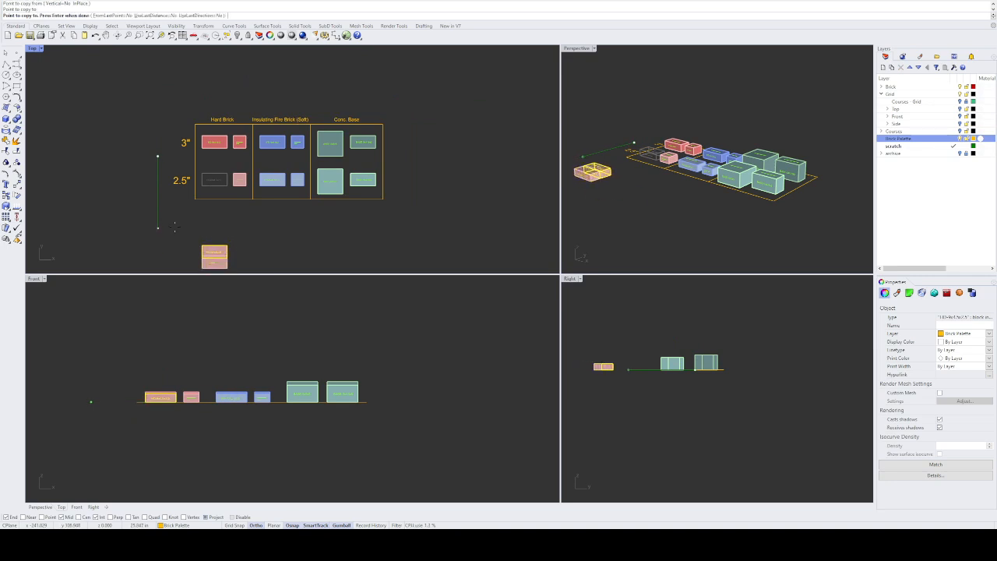
key(Return)
key(Escape)
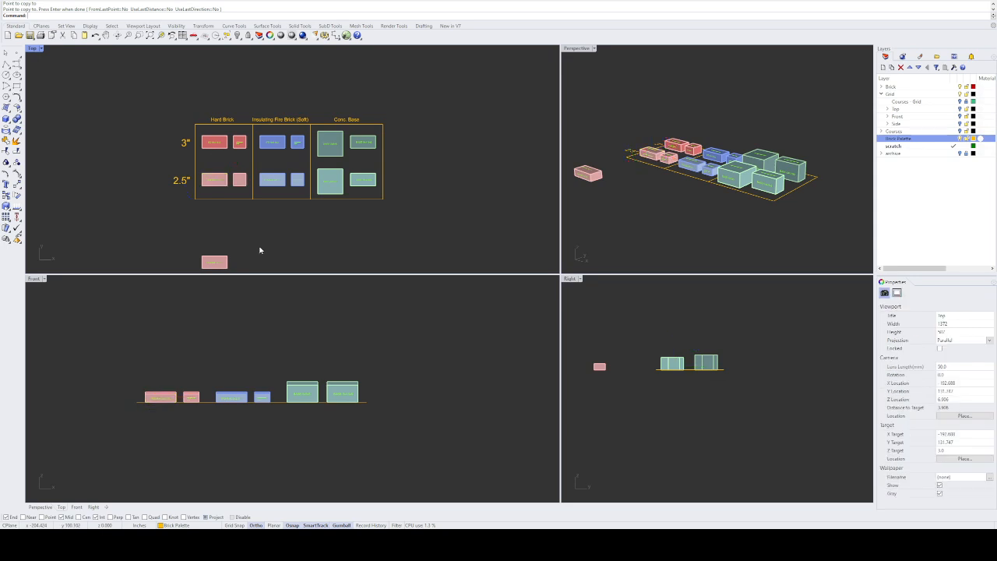
right_drag(267, 254, 325, 167)
scroll(282, 185, up, 3)
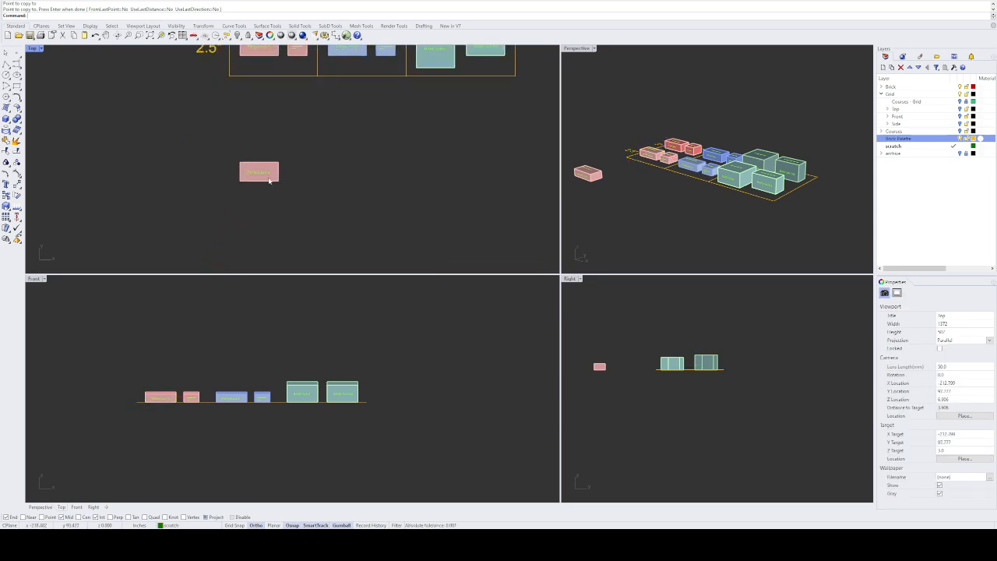
click(258, 173)
click(275, 205)
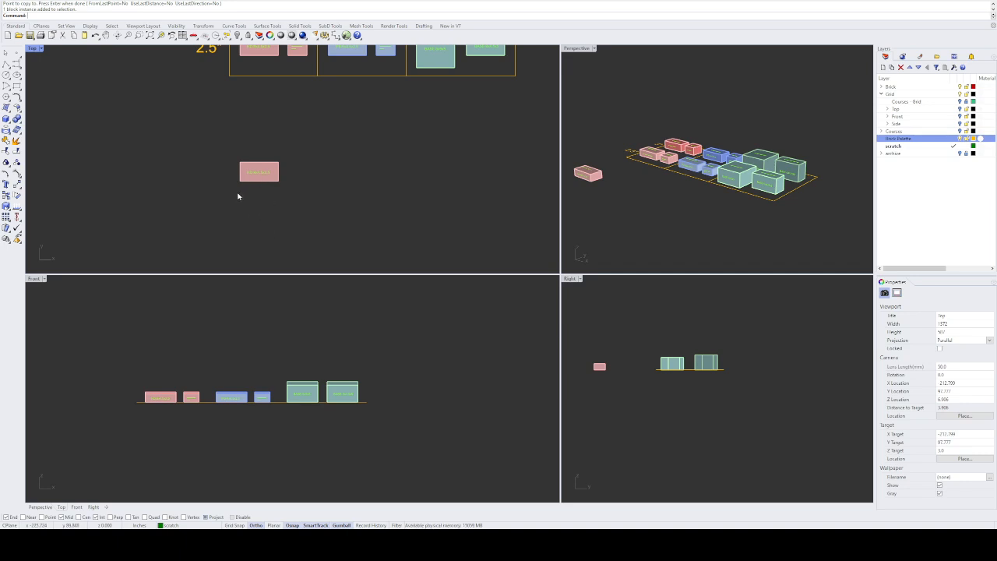
scroll(259, 175, up, 2)
click(258, 174)
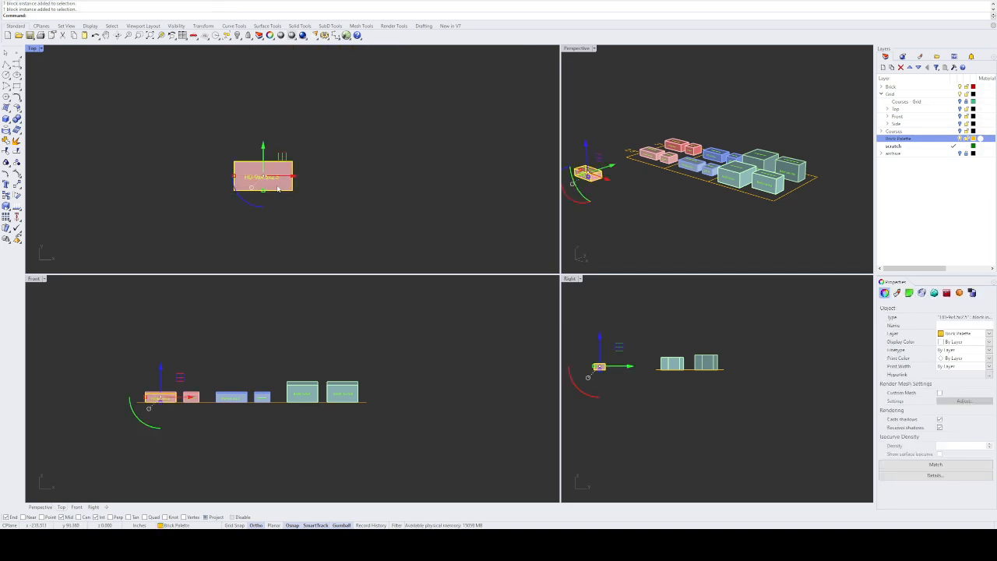
text(Co)
text(opy)
key(Return)
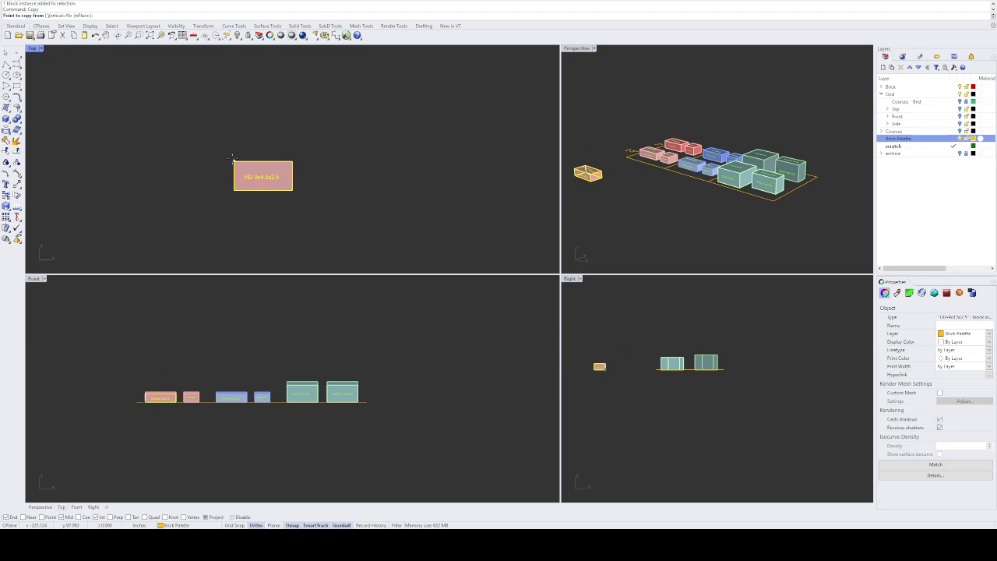
key(Escape)
key(Escape)
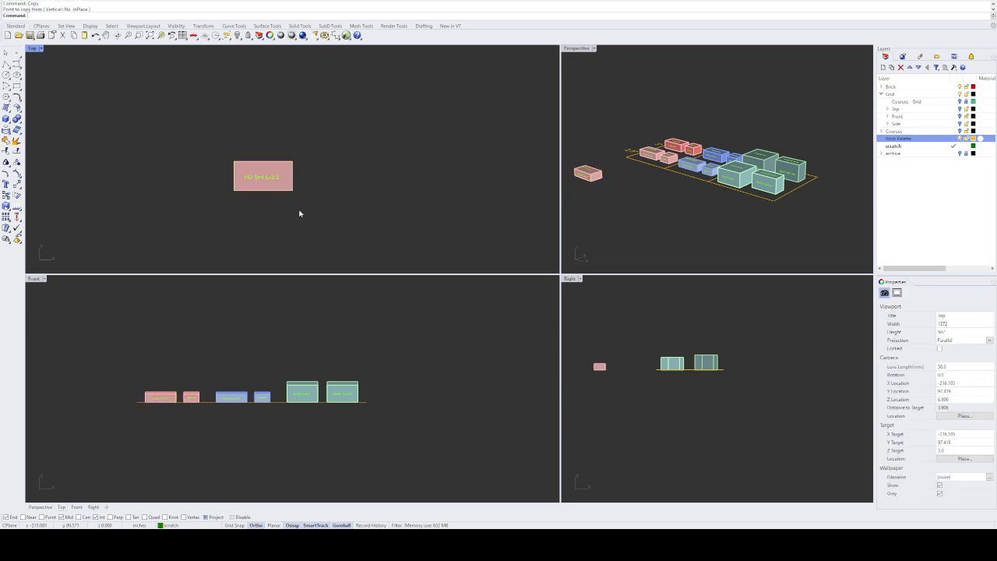
Step: Copy the loose HD-9x4.5x2.5 brick from its upper-left corner three times, snapping each copy to the bottom-edge midpoint of the brick above
text(Copy)
key(Return)
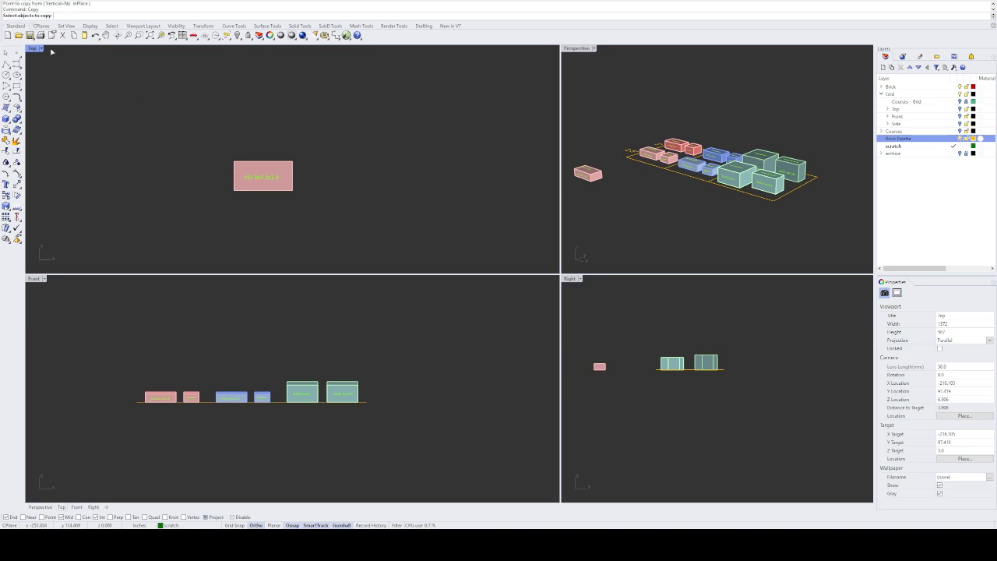
click(238, 163)
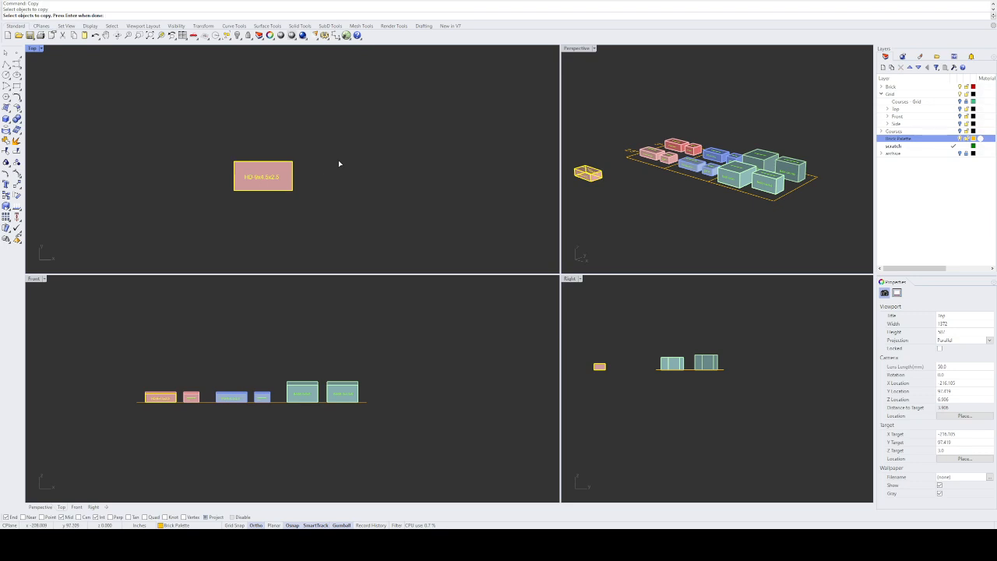
key(Return)
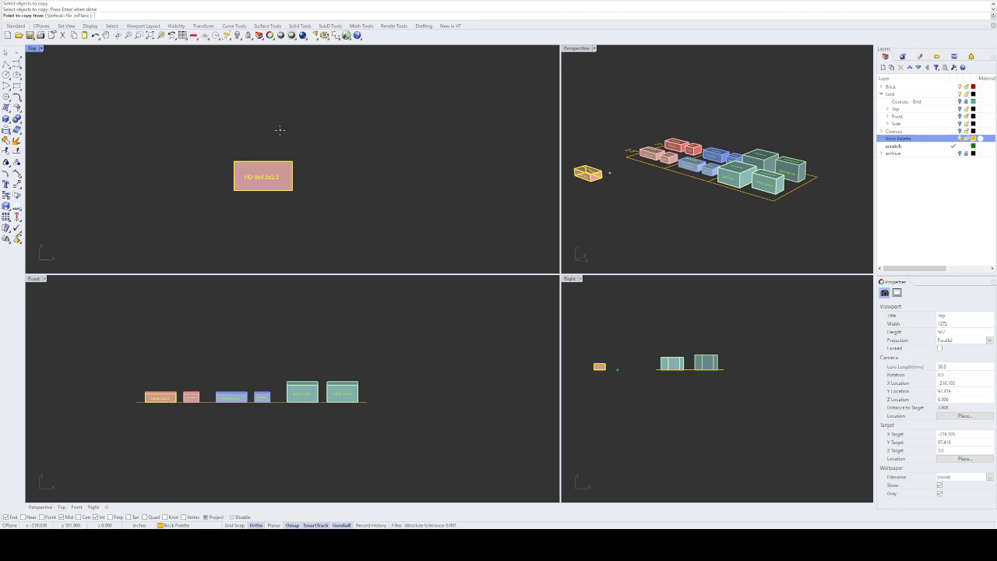
click(234, 161)
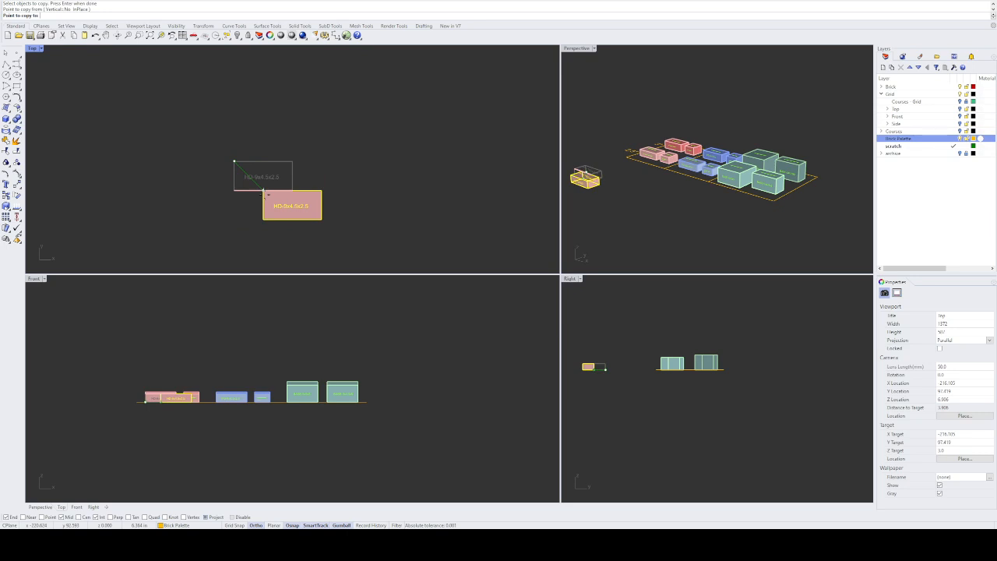
click(264, 192)
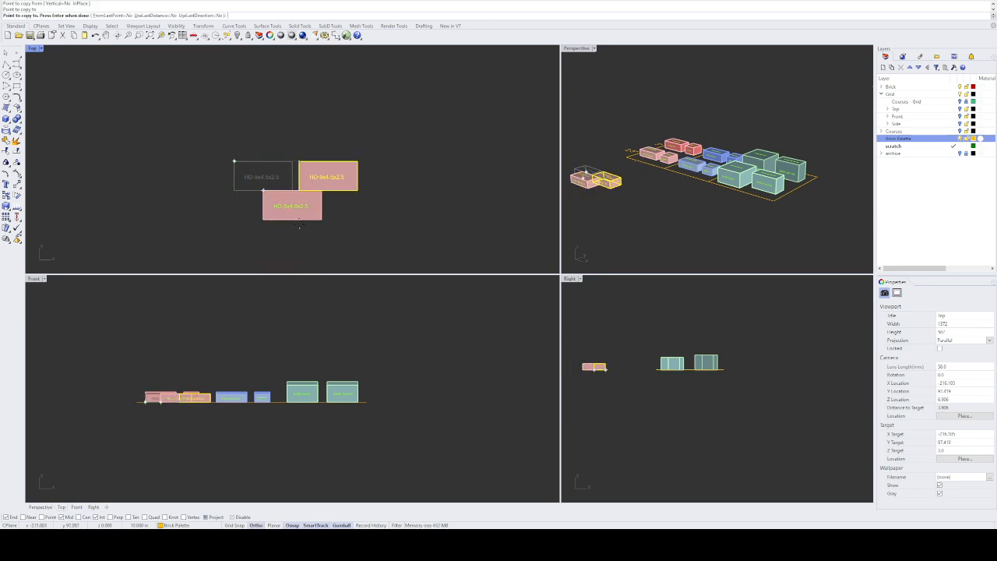
click(288, 224)
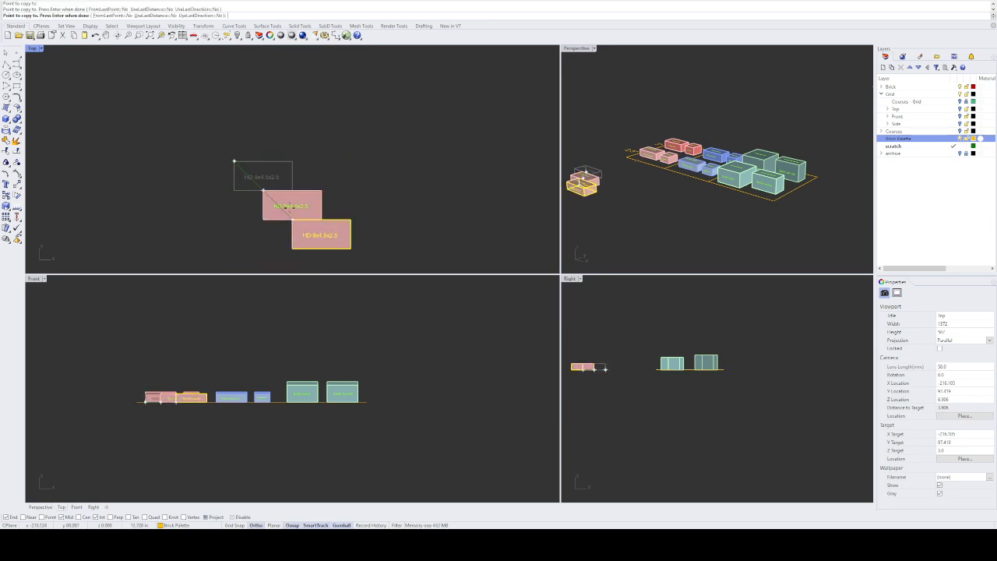
scroll(273, 159, down, 5)
scroll(304, 187, up, 4)
scroll(304, 195, up, 2)
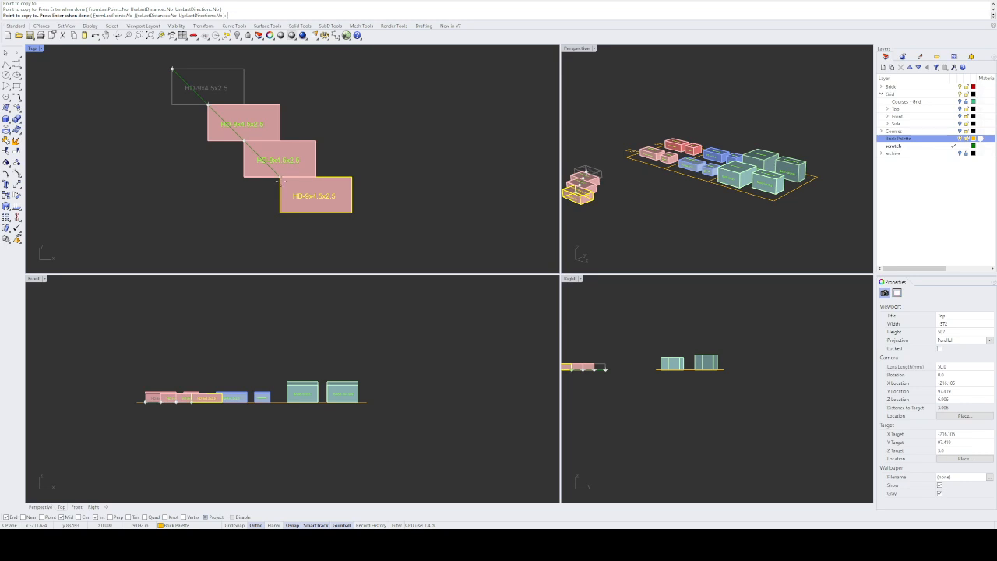
click(282, 181)
key(Return)
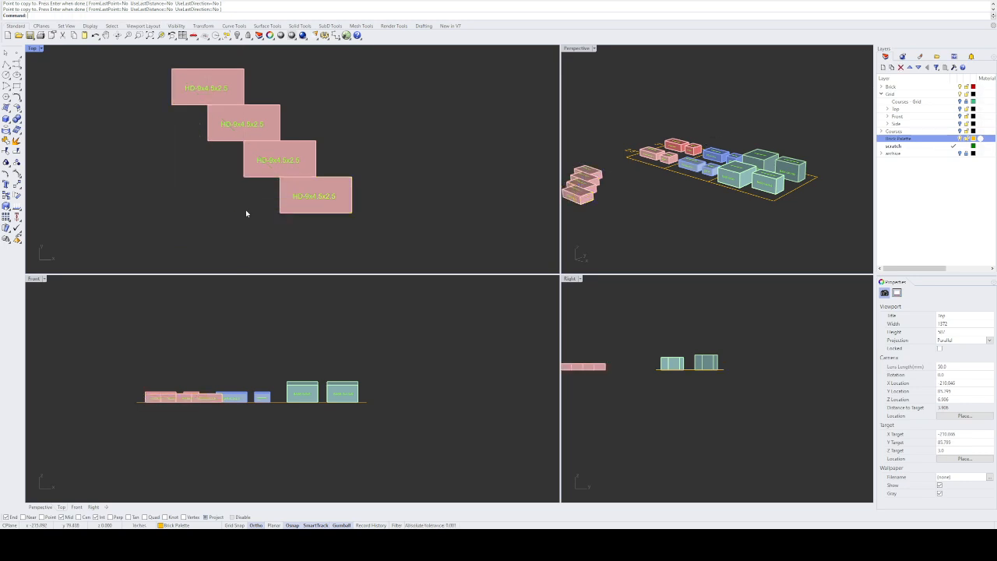
scroll(206, 203, down, 4)
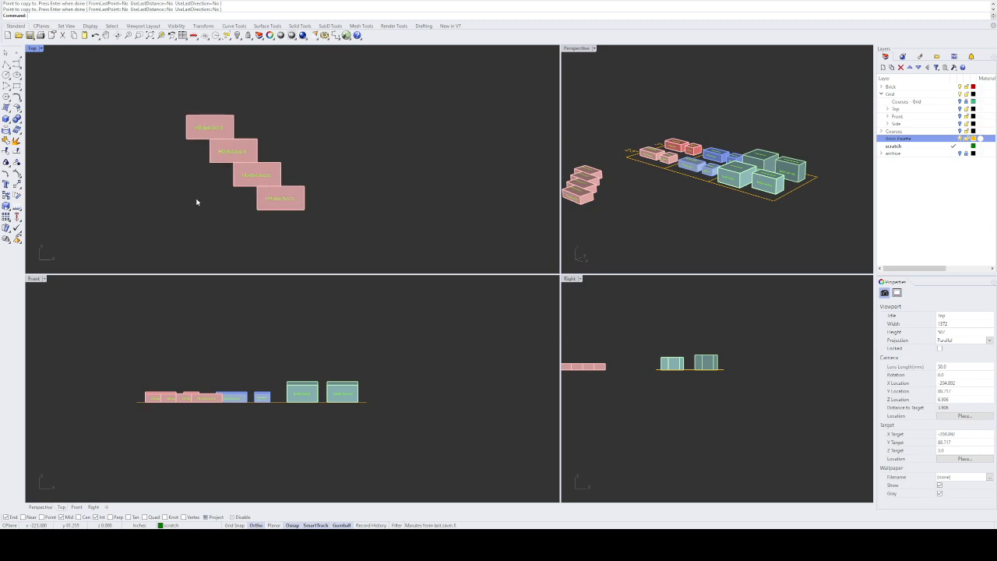
drag(327, 212, 369, 217)
text(Colp)
key(Return)
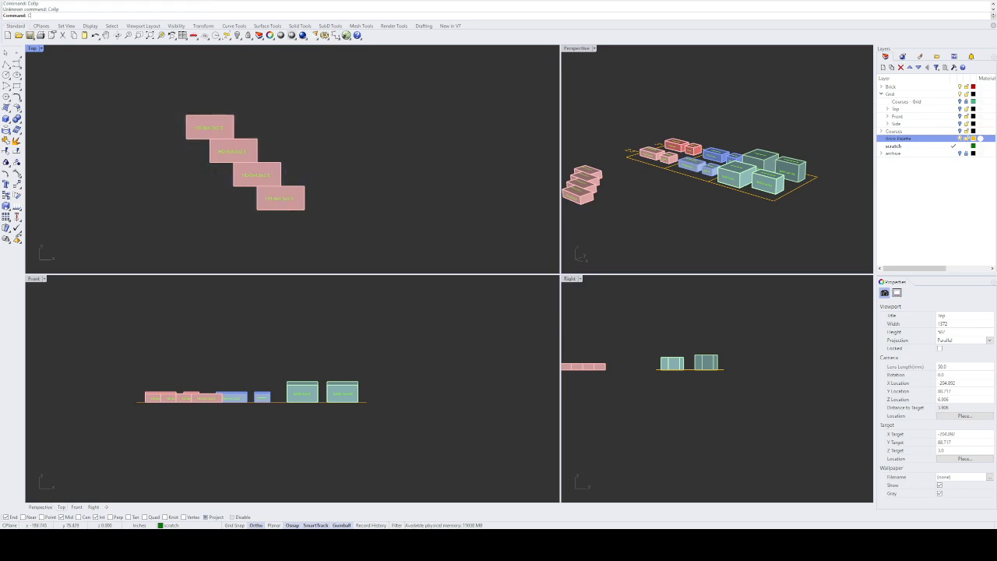
Step: Copy the four staggered bricks twice to the right, end to end by one brick length, making four rows of three bricks
text(CP)
text(opy)
key(Return)
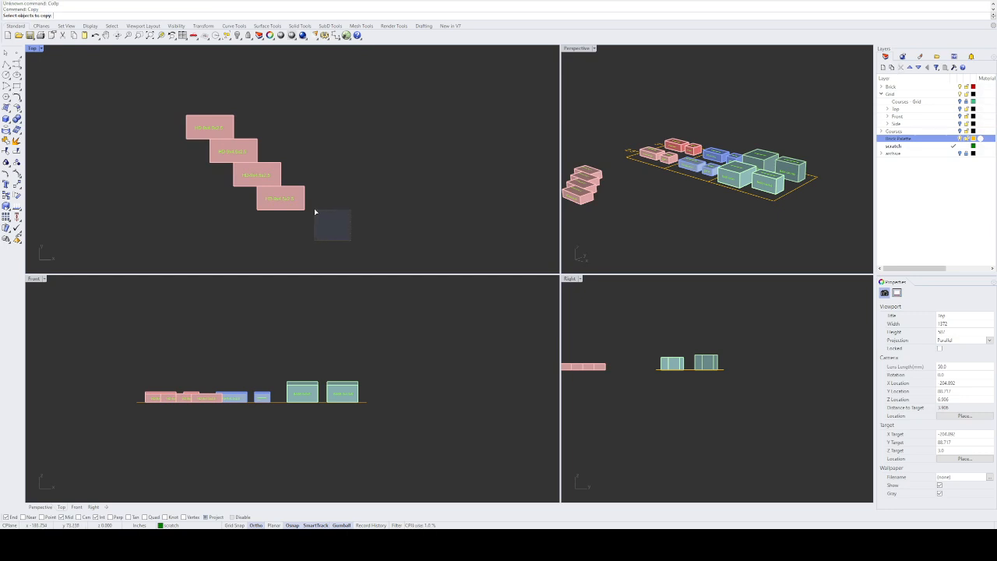
drag(315, 211, 163, 97)
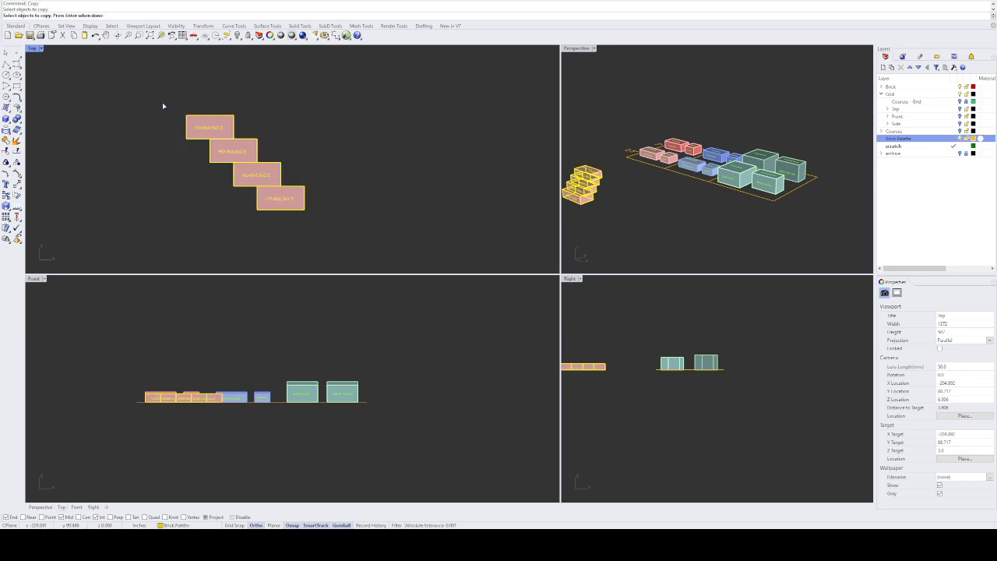
key(Return)
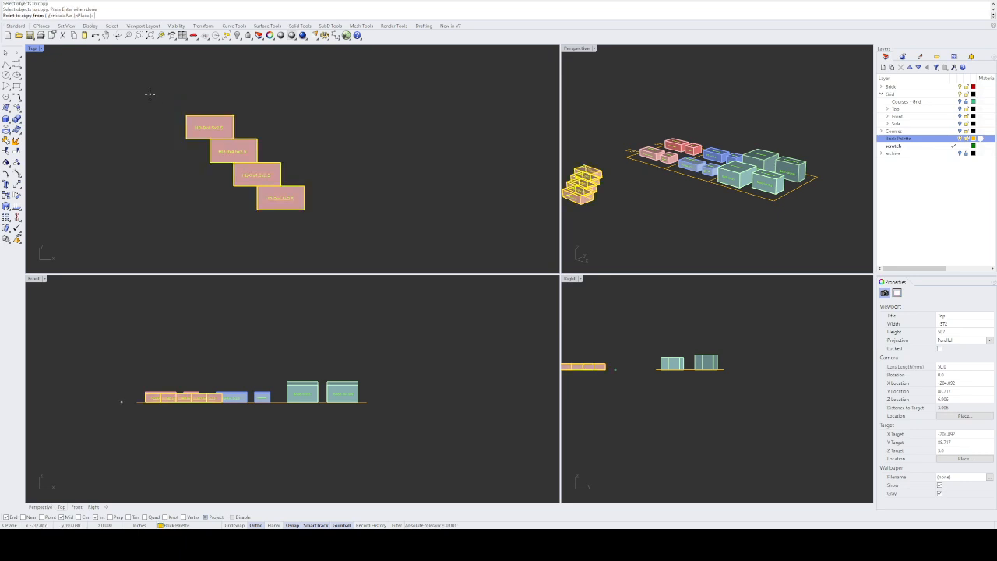
click(184, 114)
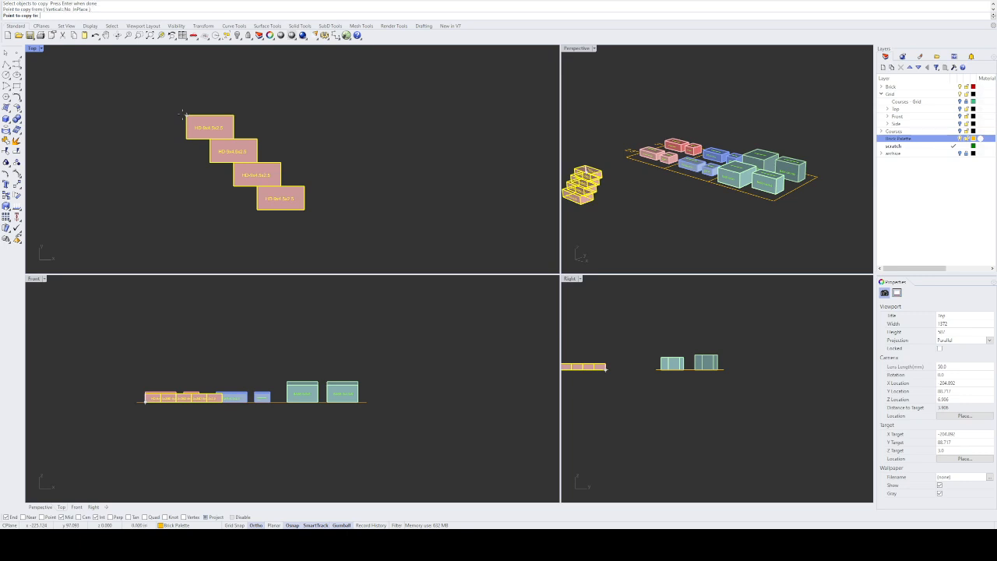
click(233, 114)
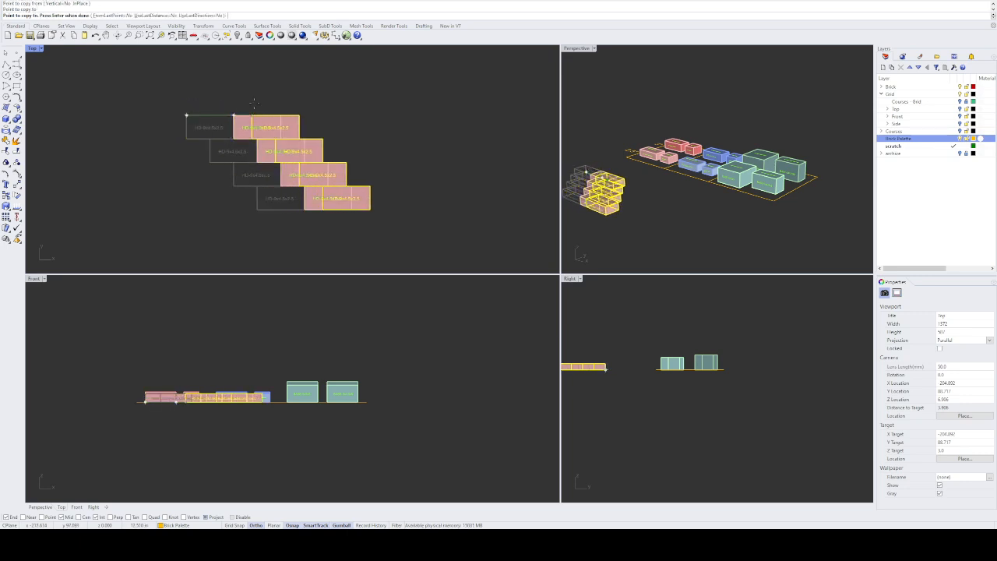
click(281, 114)
key(Return)
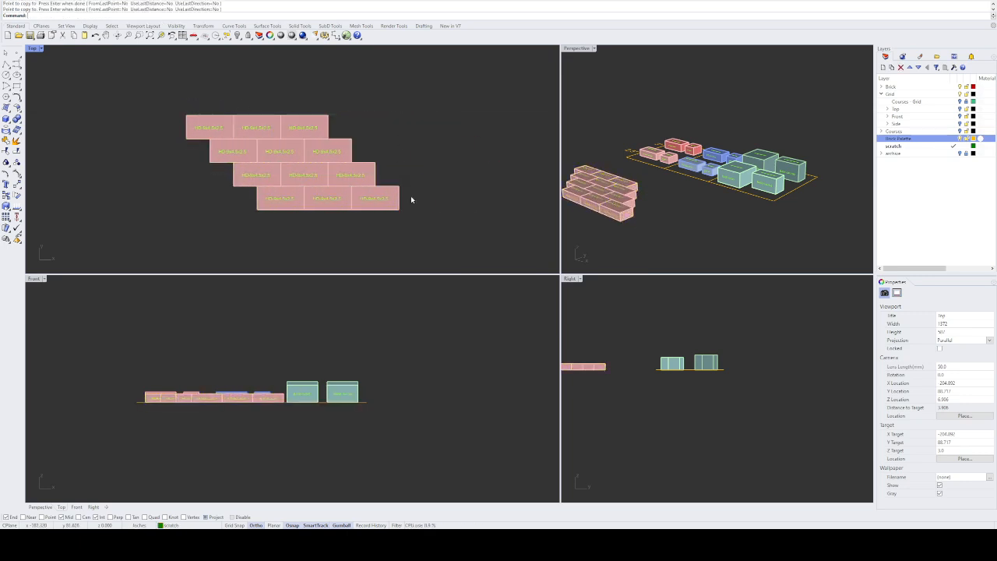
scroll(278, 227, down, 2)
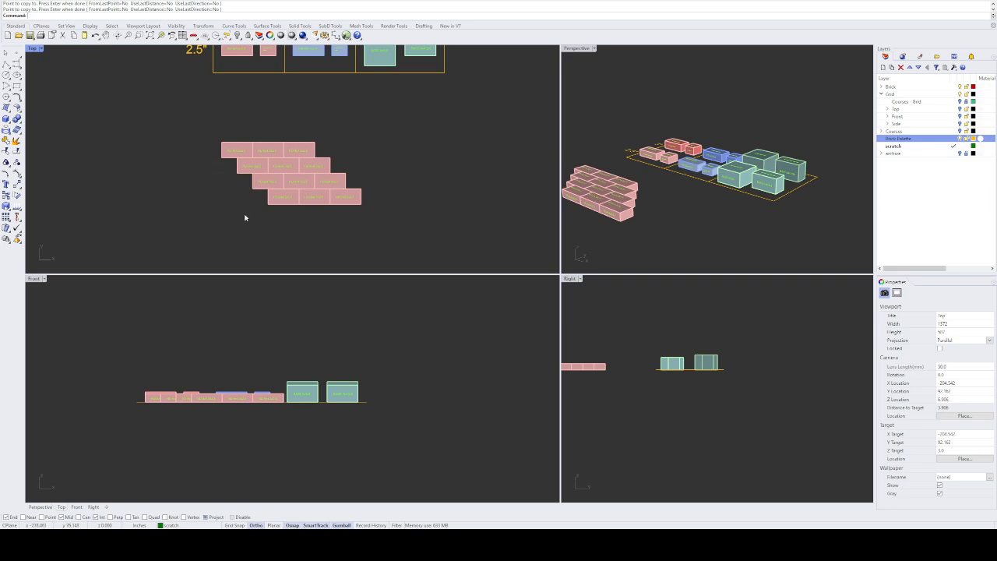
Step: Copy the last brick of the lowest row straight out to the right into open space, making one loose brick
click(350, 200)
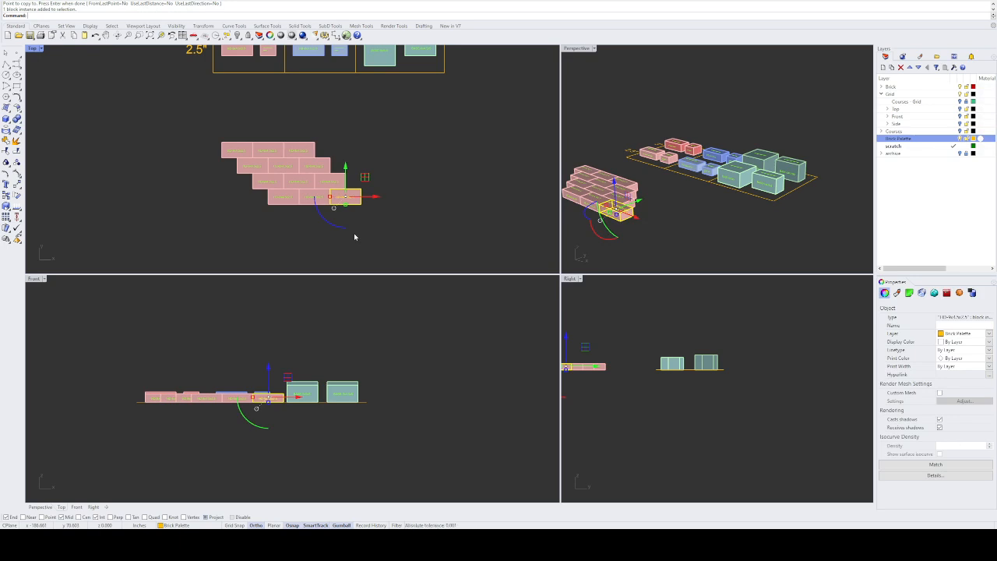
text(Copy)
key(Return)
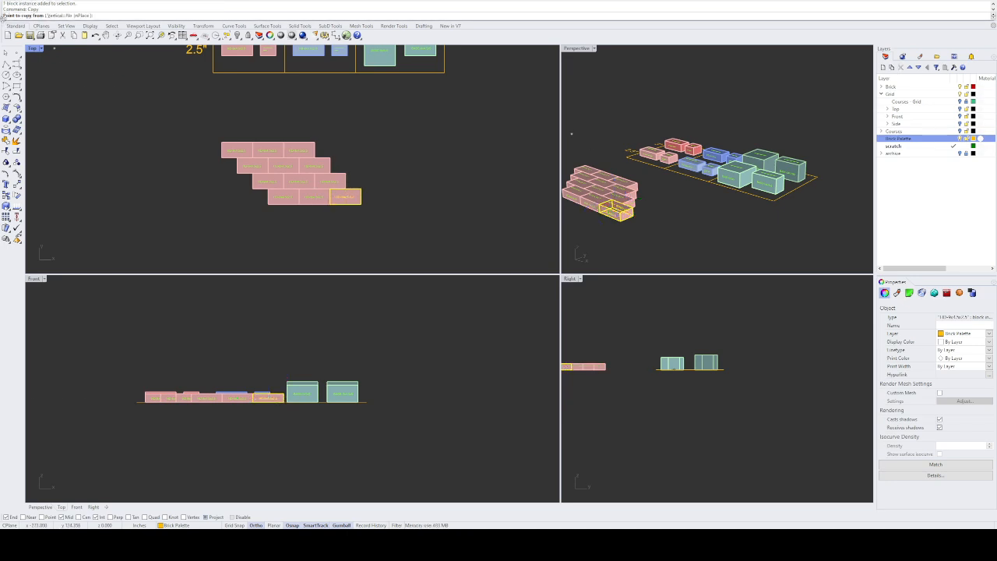
click(329, 205)
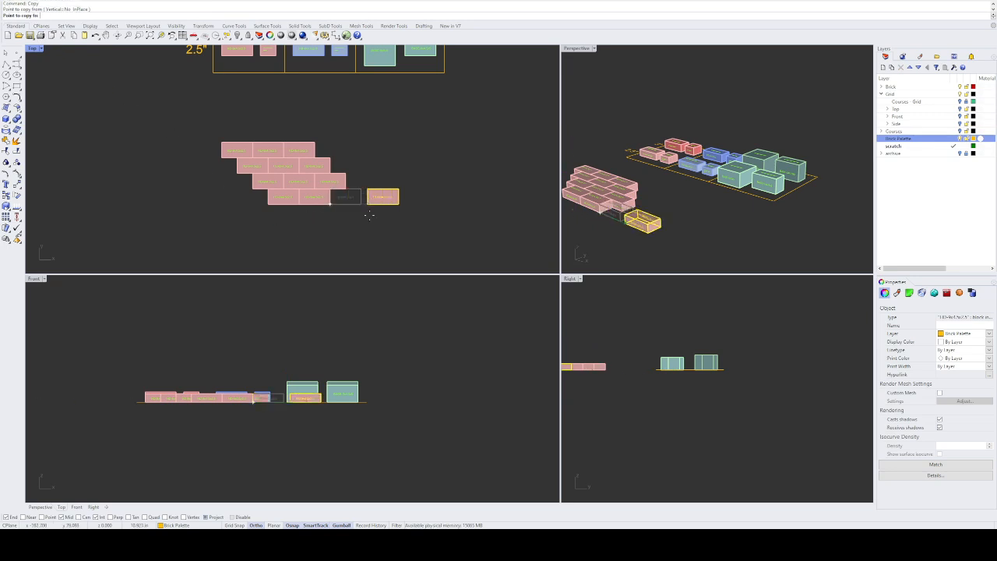
click(452, 224)
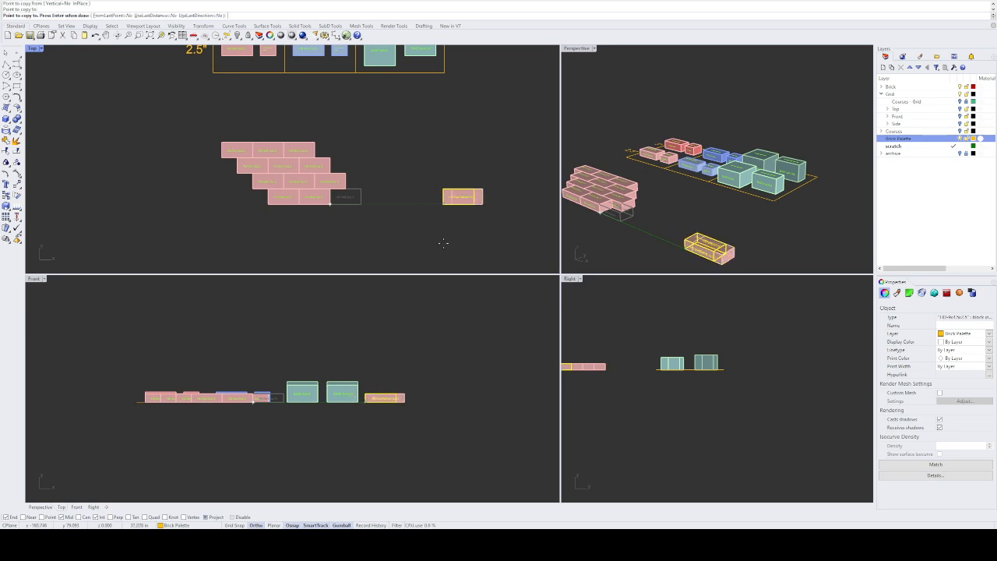
key(Return)
click(446, 241)
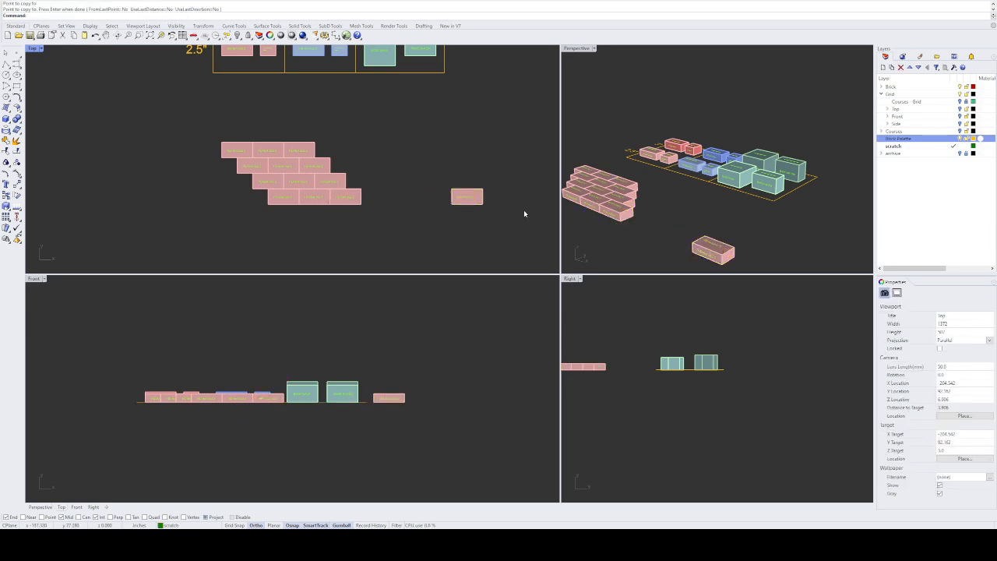
Step: Rotate the loose brick 90° counterclockwise about its lower-left corner using two reference points so it stands upright in plan
click(468, 201)
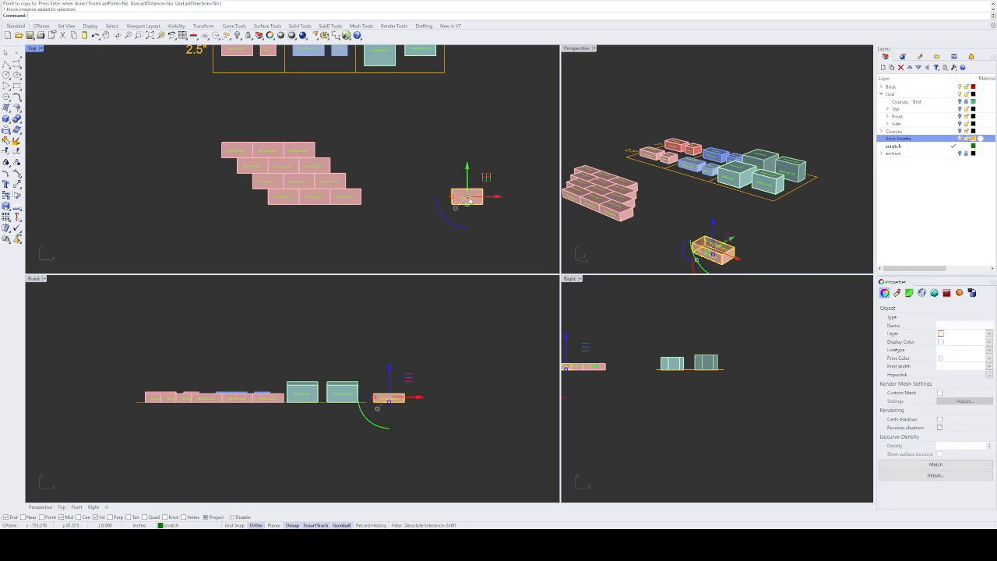
click(471, 245)
text(rotate)
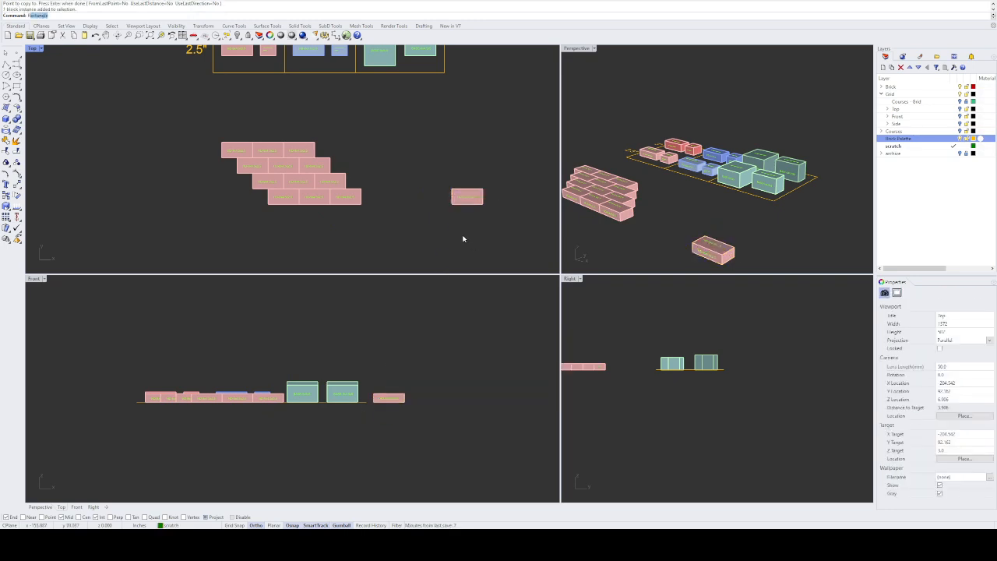
key(Return)
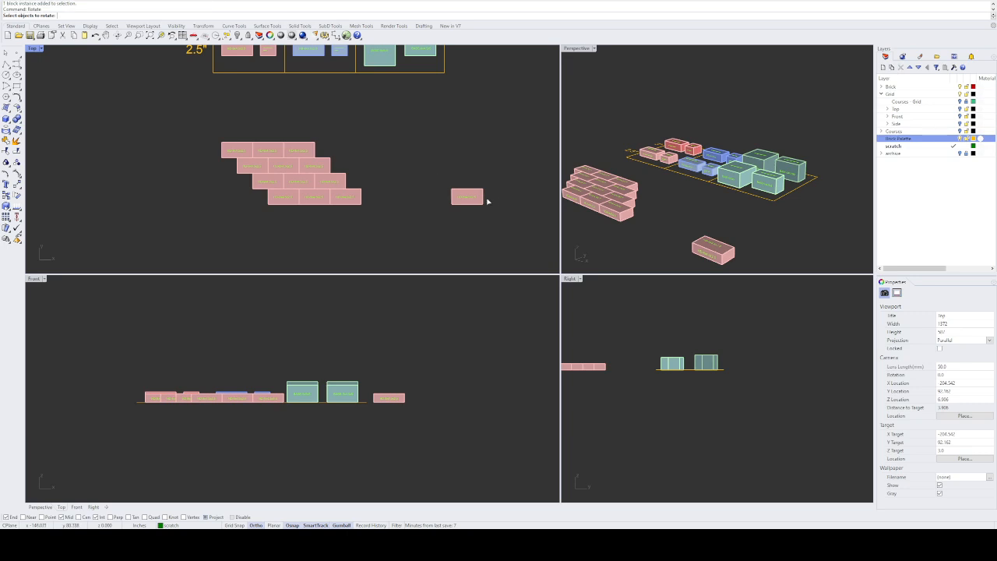
drag(528, 234, 456, 183)
key(Return)
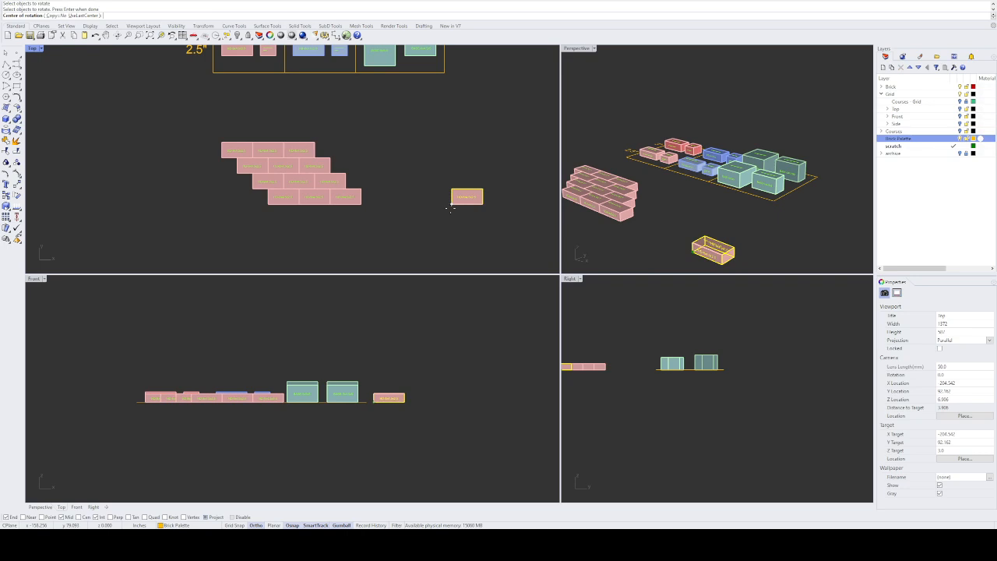
click(452, 204)
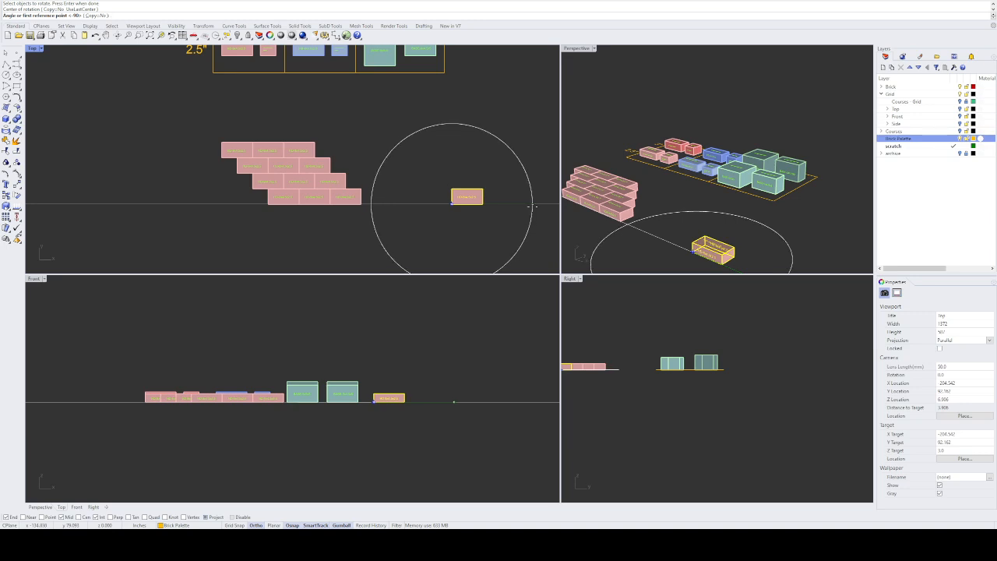
click(532, 206)
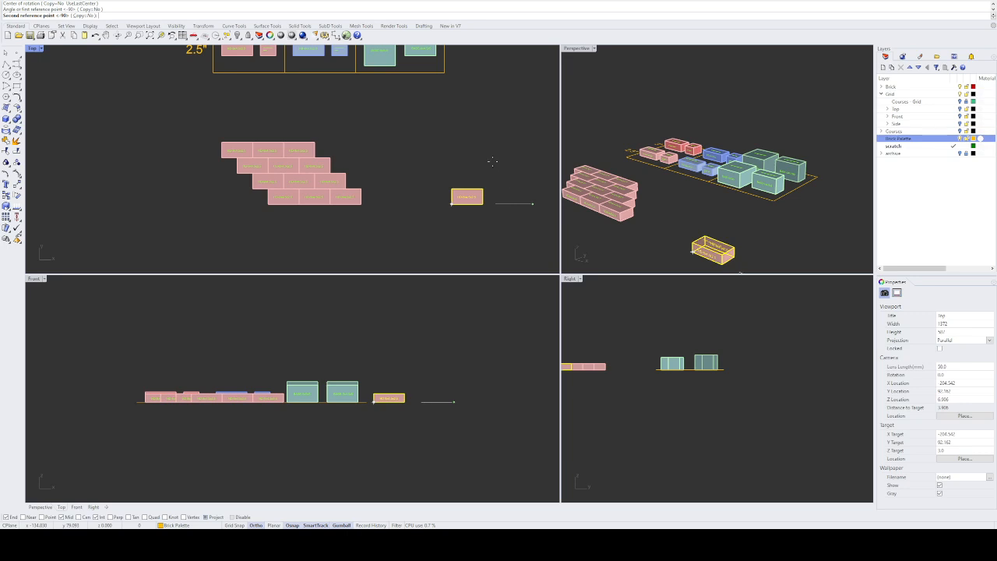
click(436, 118)
key(Escape)
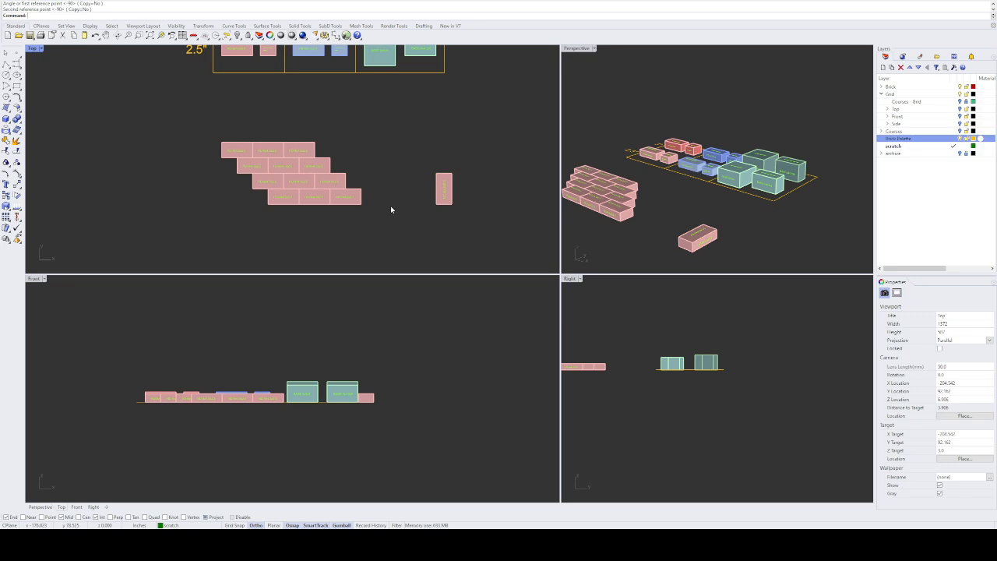
Step: Move the rotated brick straight up about 10.4 inches in open space, switching Ortho off and back on during the move
text(NamedView)
key(Return)
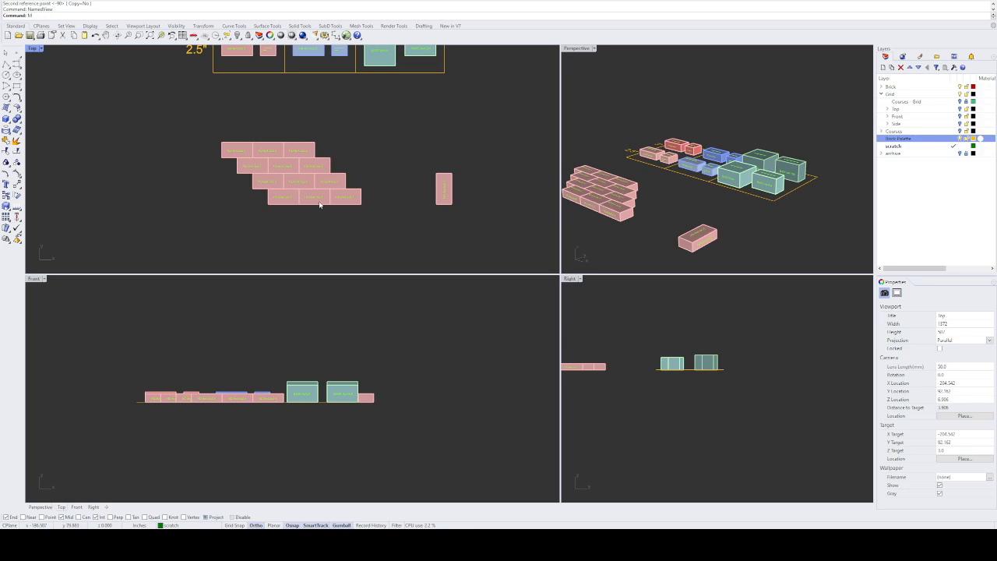
text(m)
key(Return)
click(449, 193)
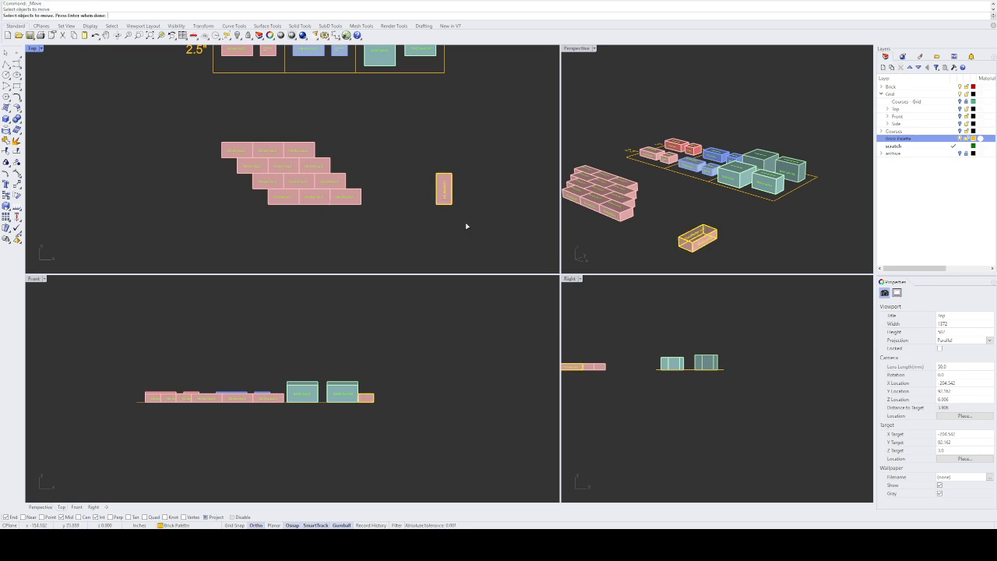
key(Return)
click(465, 223)
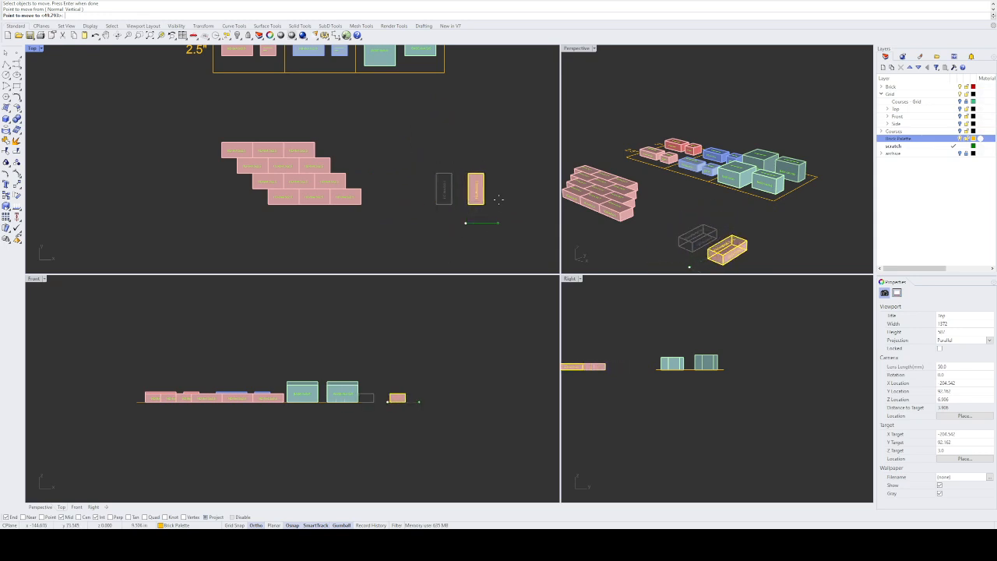
key(F8)
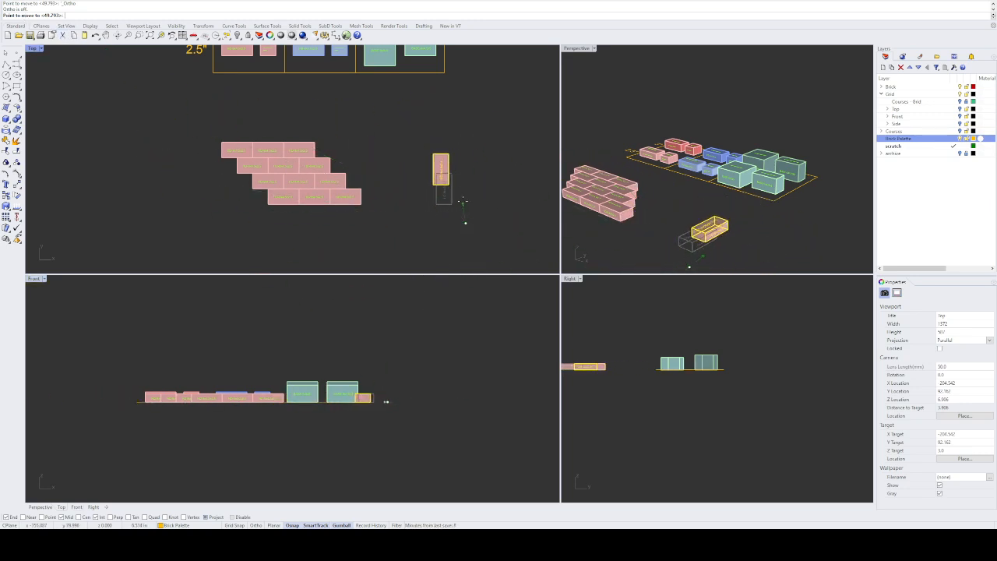
key(F8)
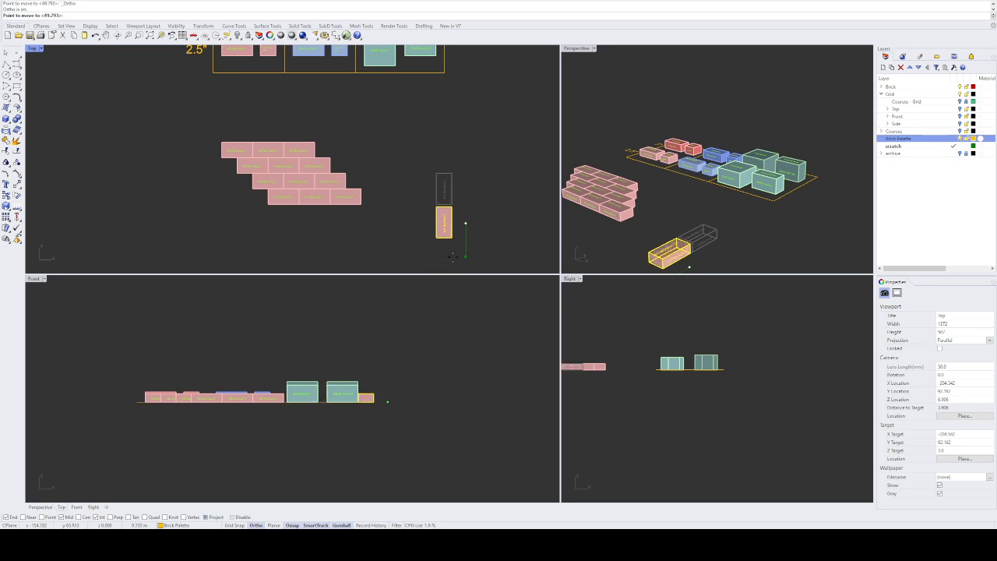
click(485, 187)
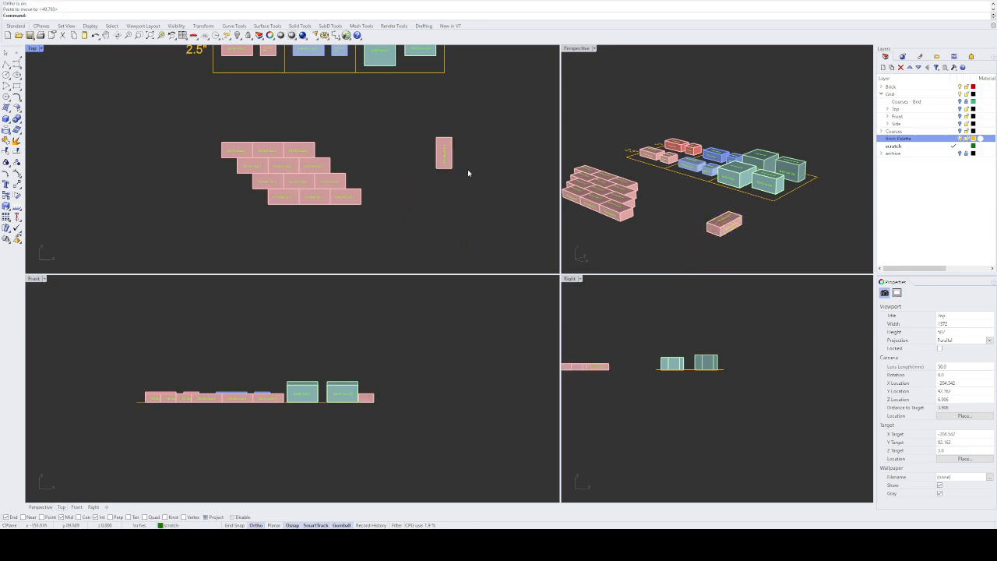
Step: Move the rotated brick from its lower-left corner to where the third row's end meets the top edge of the lowest row
text(M)
key(Return)
click(444, 165)
key(Return)
click(436, 167)
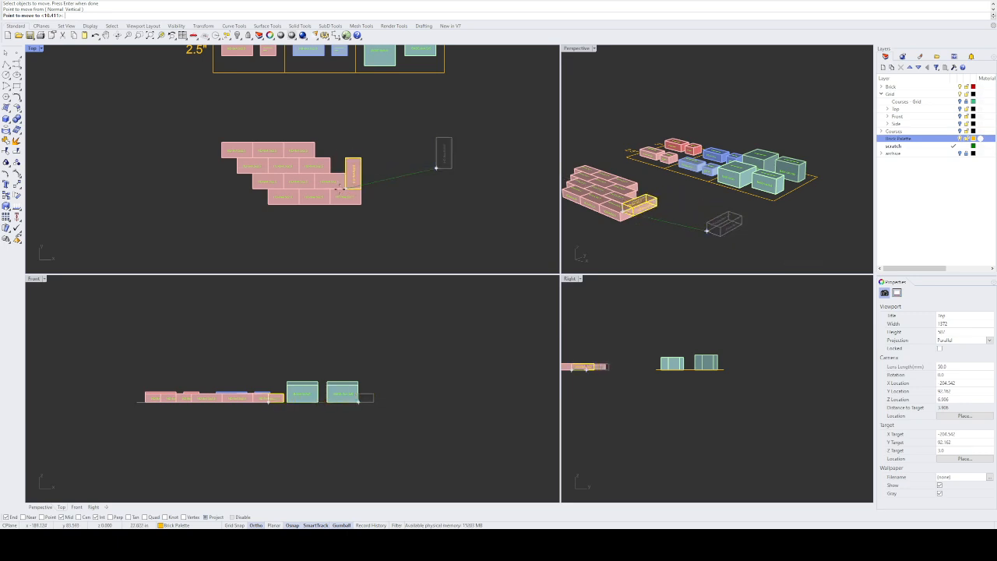
click(347, 187)
key(Escape)
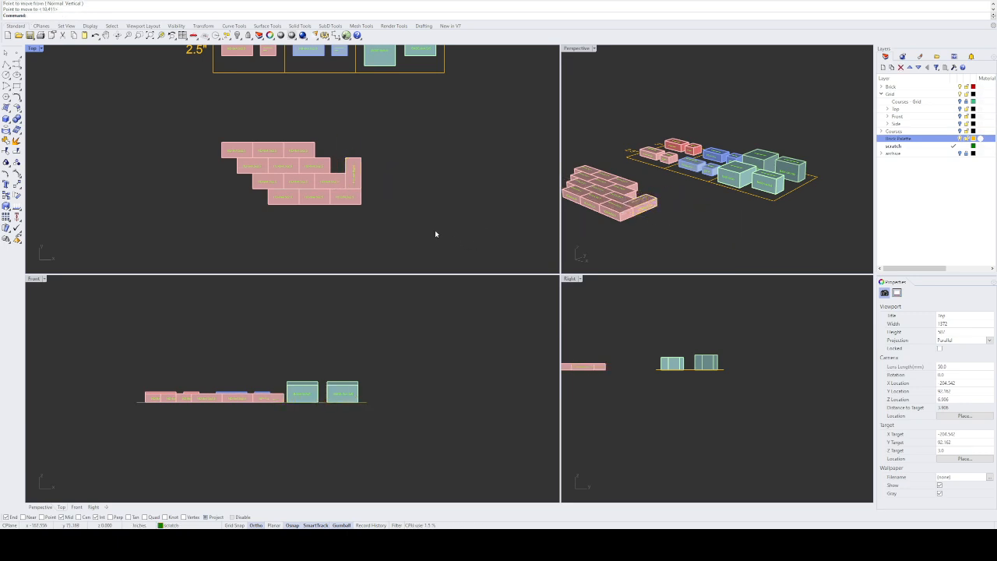
Step: Copy the rotated brick from its lower-right corner to the upper-right corner of the third row's last brick
scroll(367, 170, up, 2)
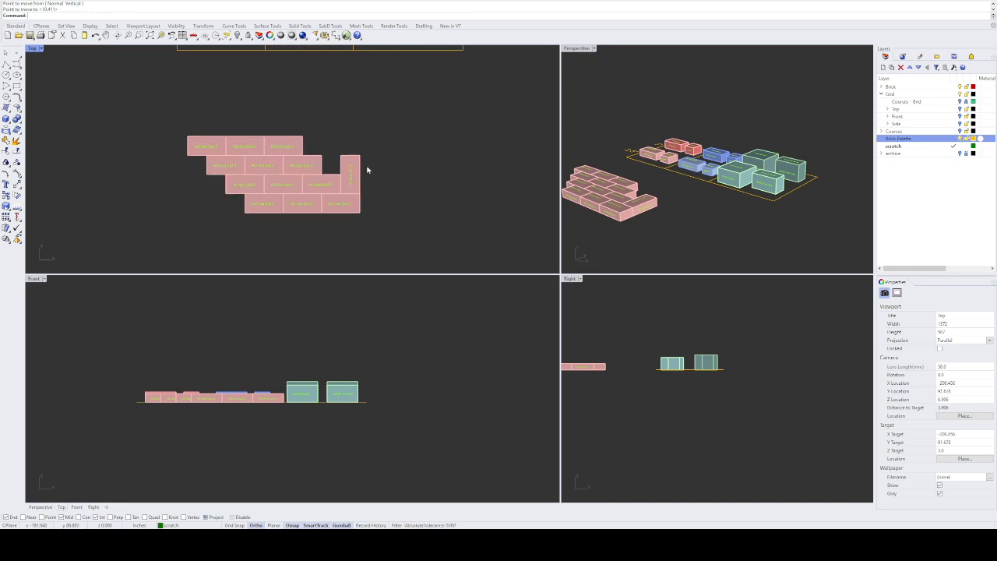
click(347, 176)
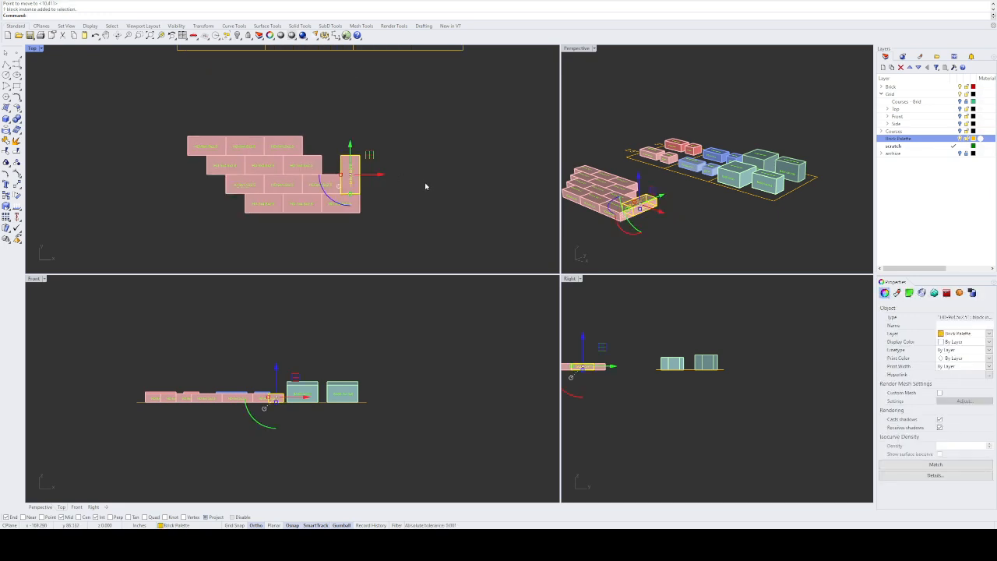
text(py)
key(Return)
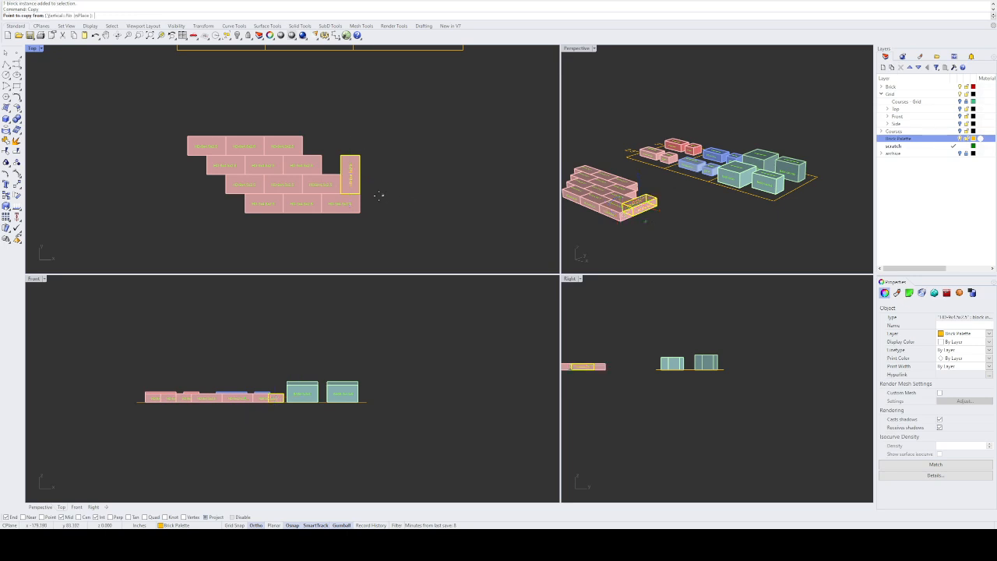
click(359, 194)
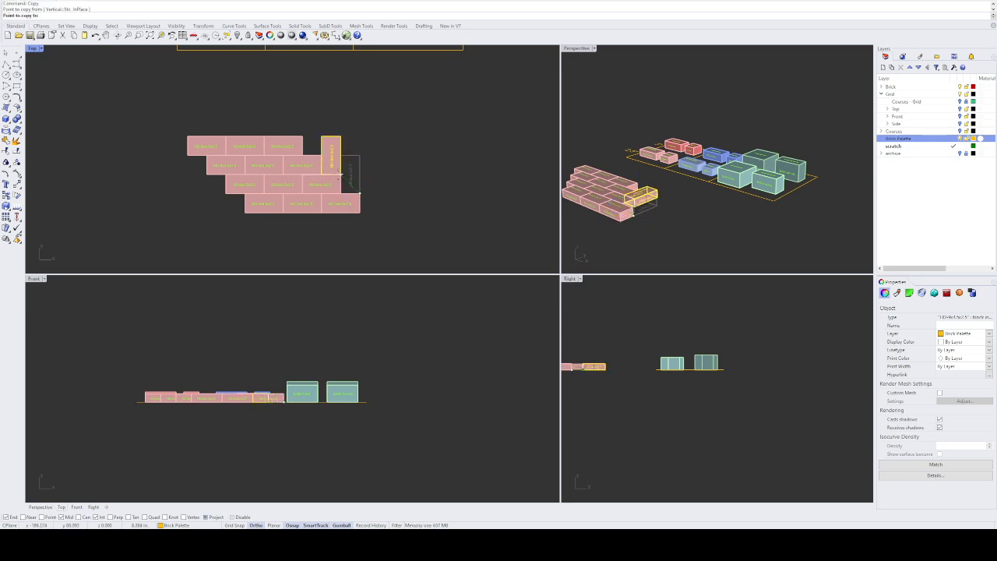
click(340, 175)
key(Return)
click(448, 205)
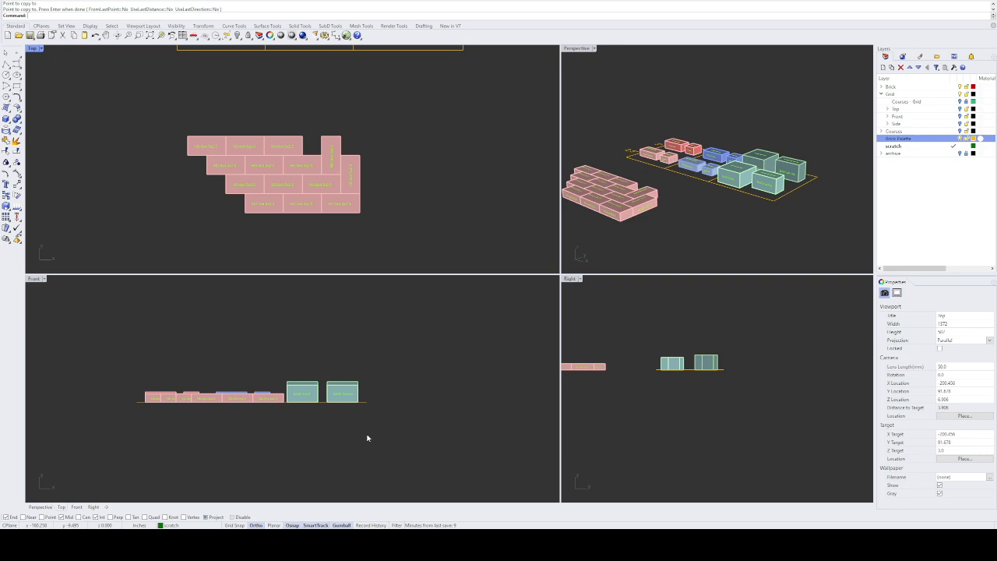
Step: Copy the outermost rotated brick from its lower-left to its upper-left corner, stacking the copy end to end above it
click(351, 184)
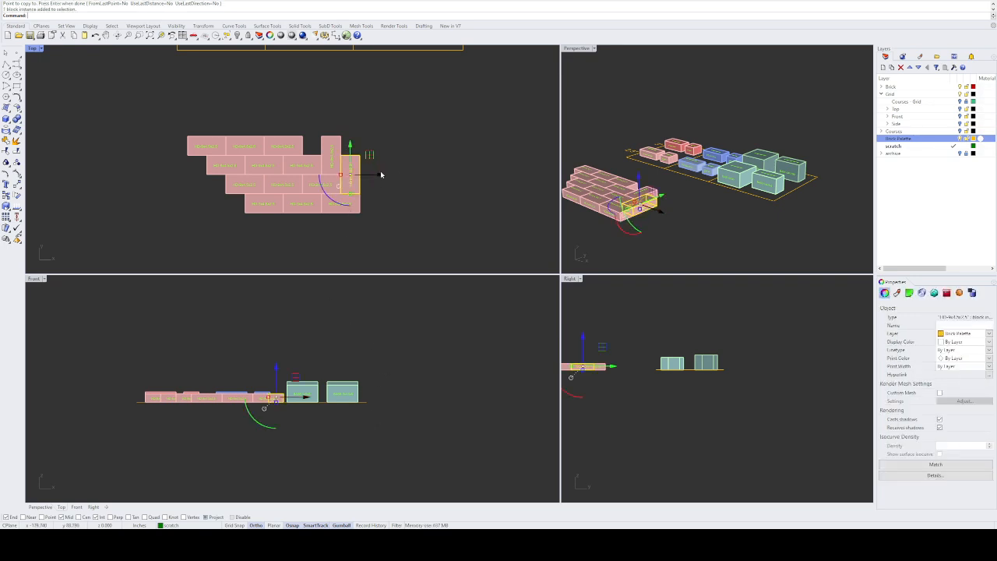
click(429, 215)
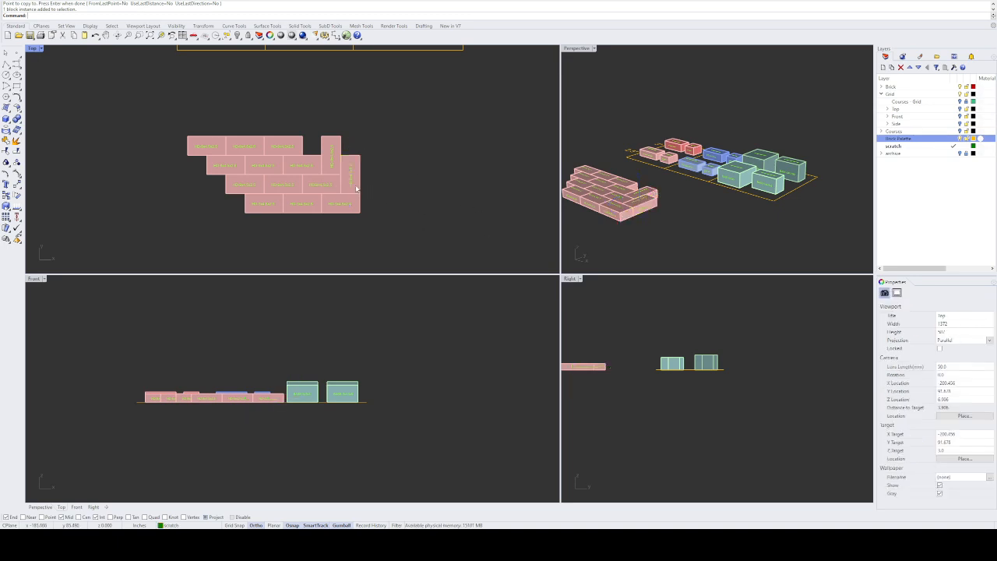
click(357, 187)
text(Copy)
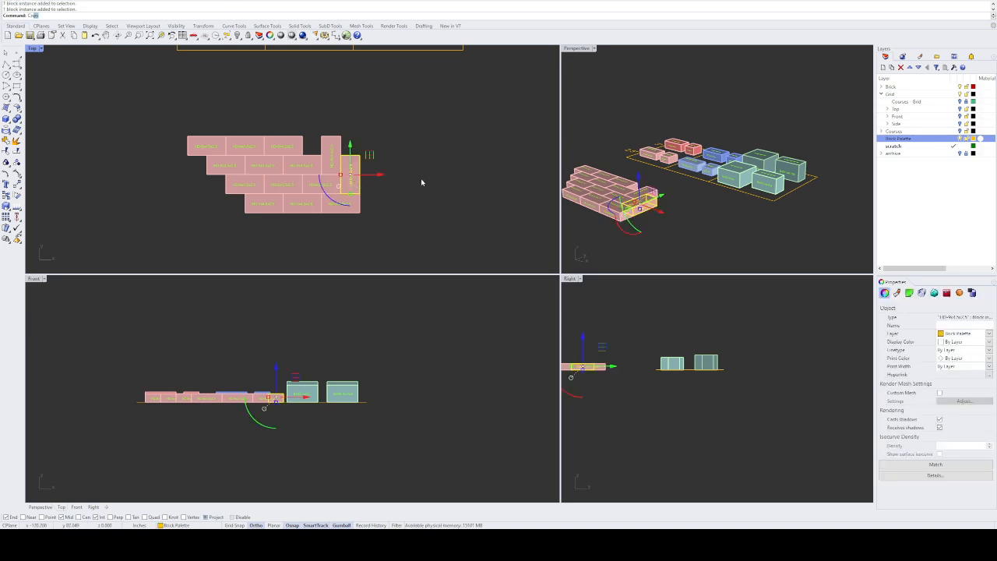
key(Return)
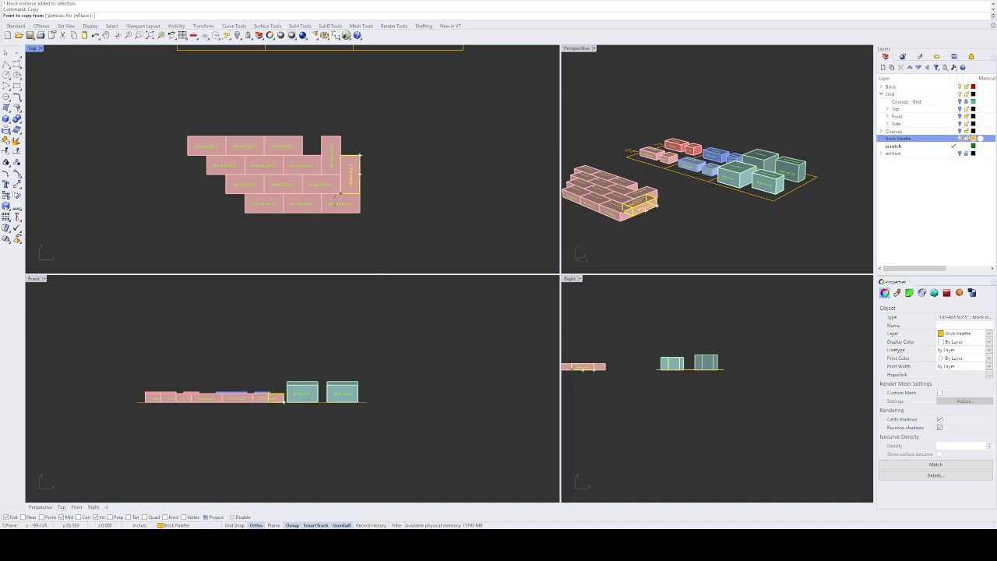
scroll(336, 199, up, 5)
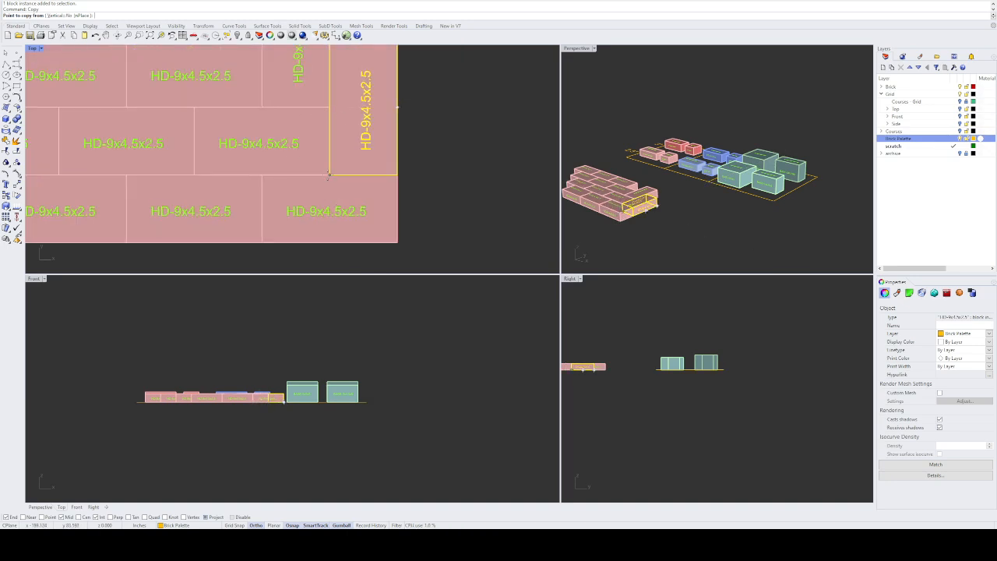
scroll(328, 176, down, 5)
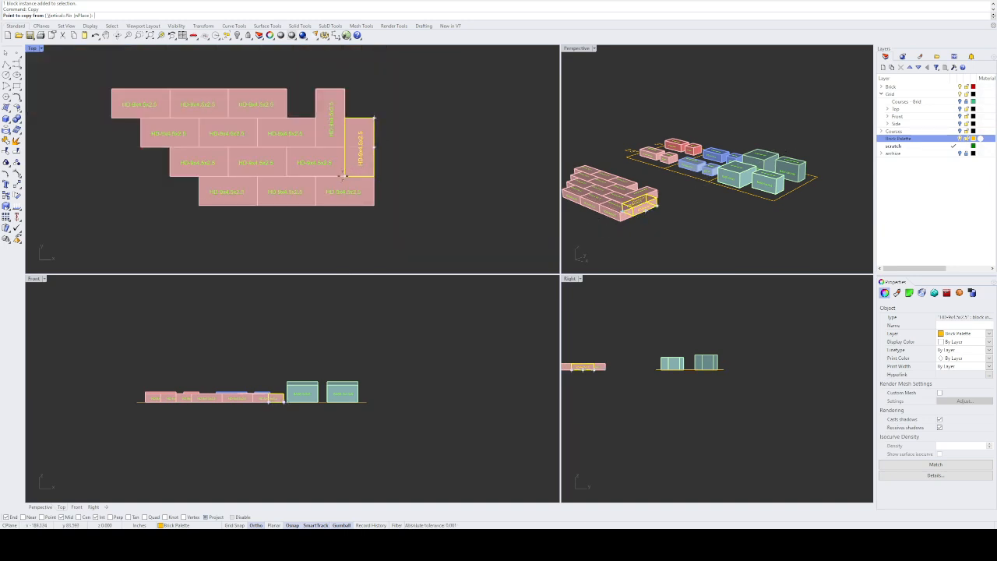
click(343, 175)
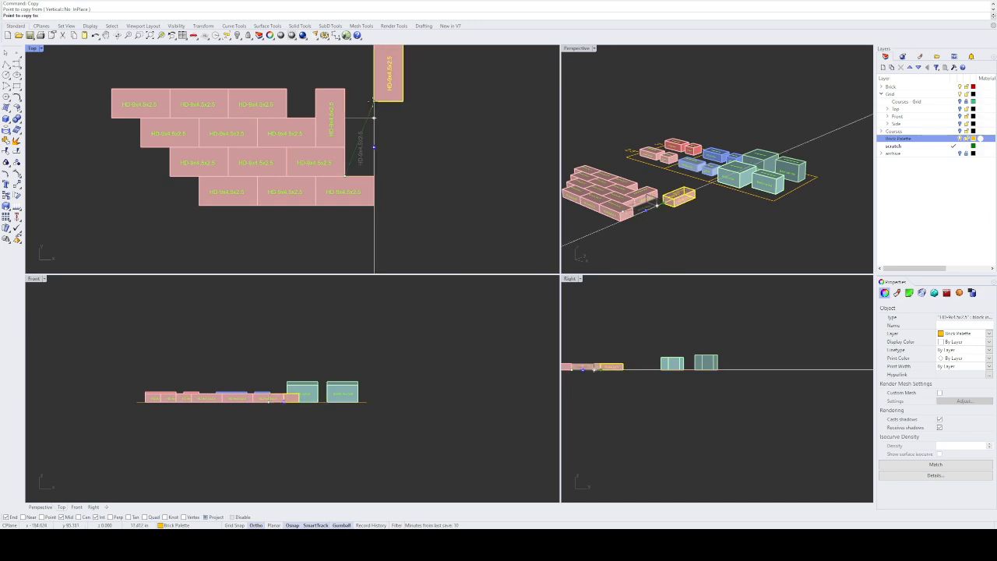
click(373, 147)
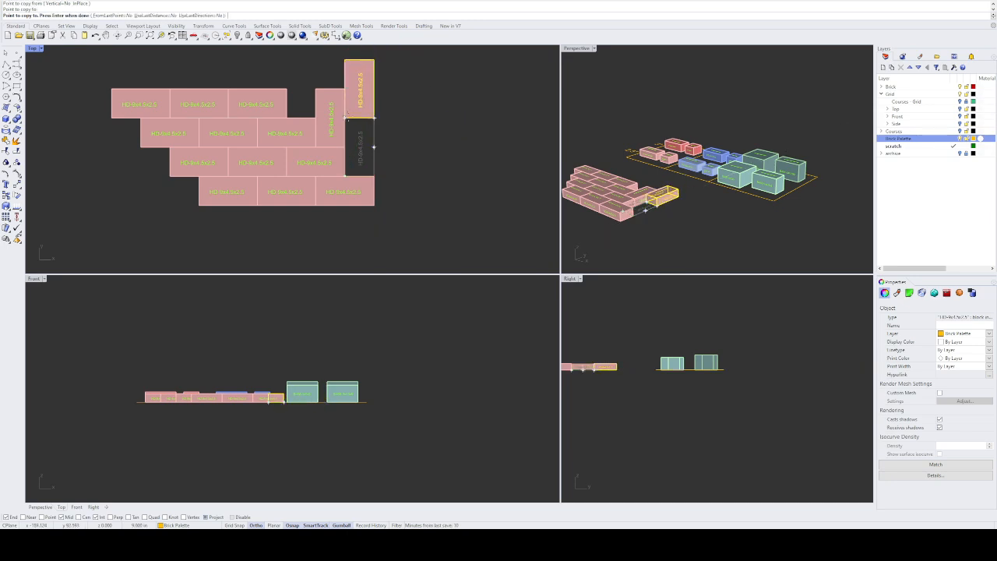
key(Return)
key(Escape)
Step: Move the upper rotated brick about 1.7 inches left using arbitrary points in open space, without snapping to any corner
scroll(387, 137, up, 8)
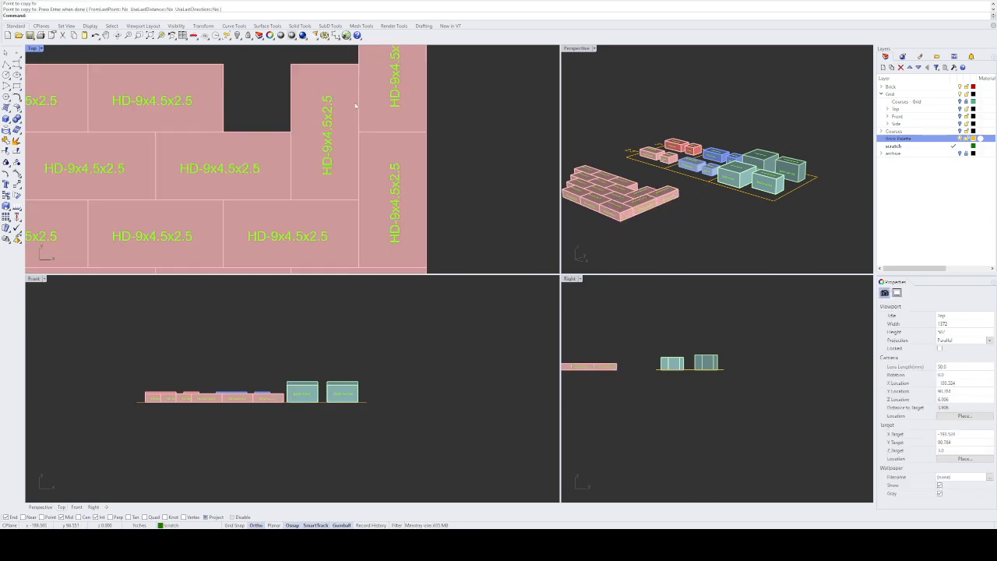
scroll(361, 153, down, 3)
click(368, 147)
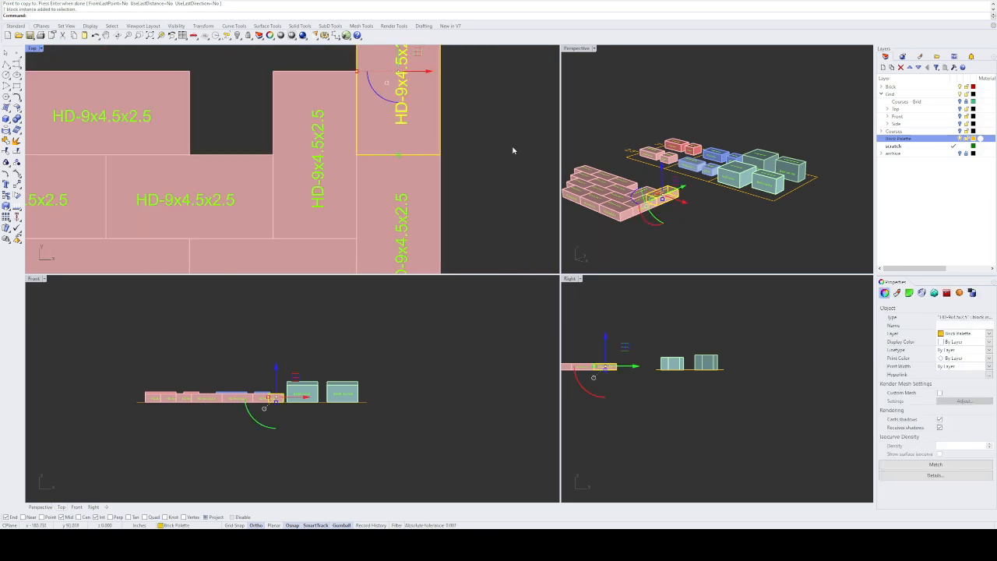
text(m)
key(Return)
click(528, 132)
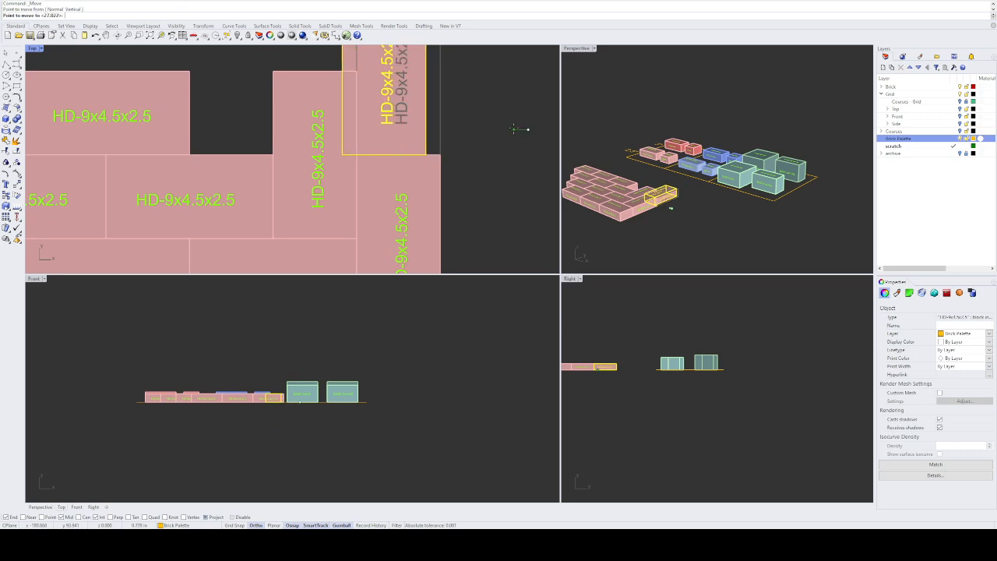
click(526, 130)
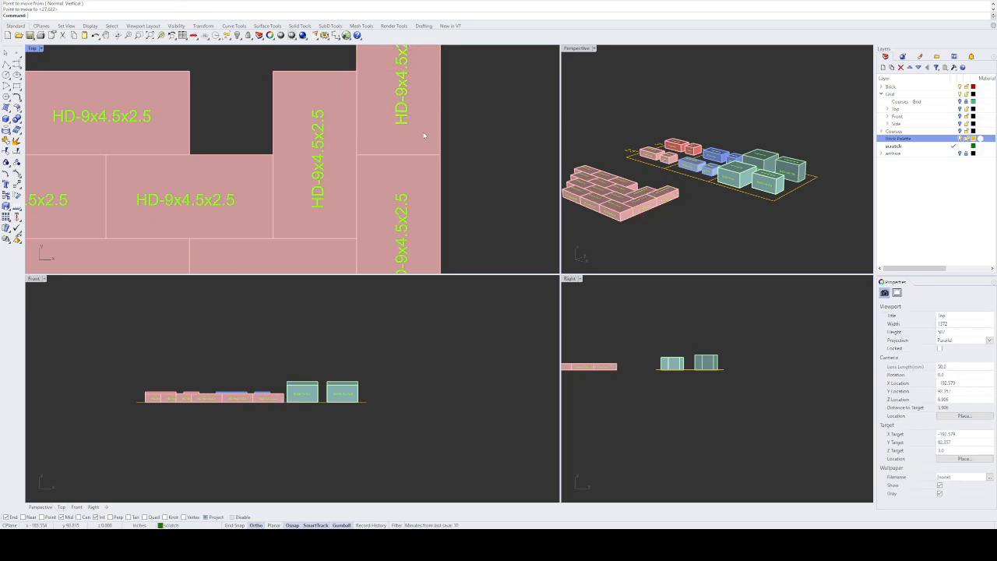
text(m)
key(Return)
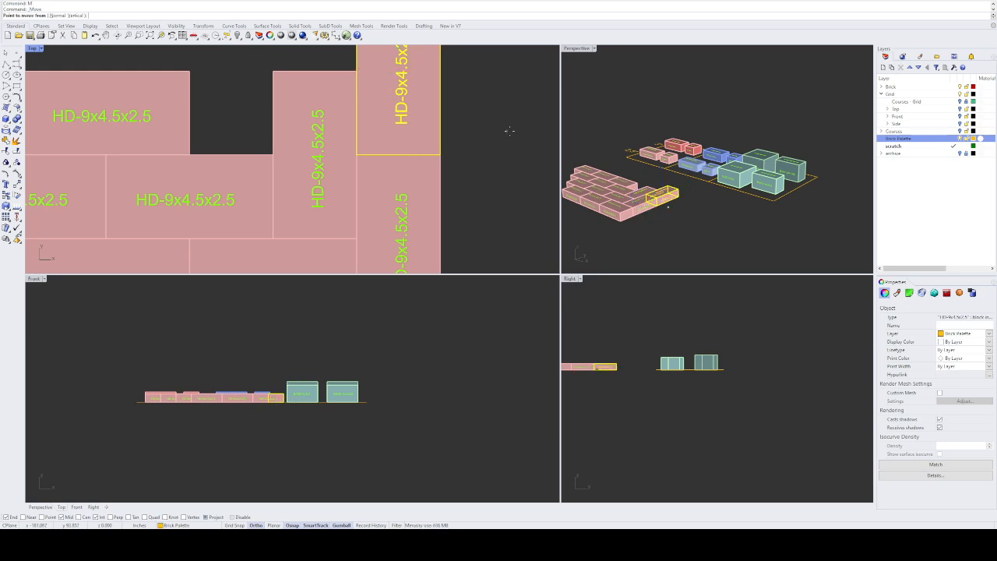
click(549, 135)
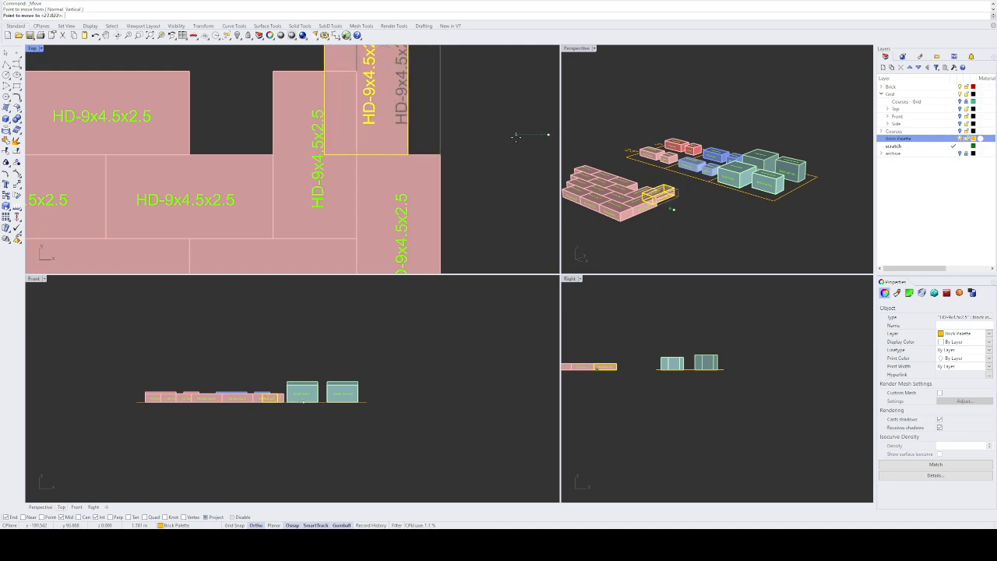
click(515, 135)
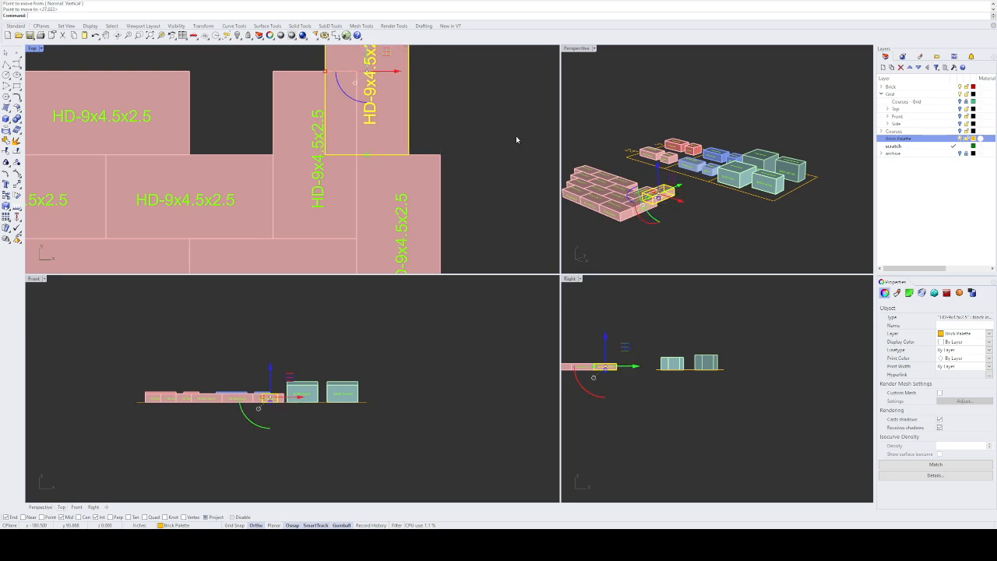
click(498, 197)
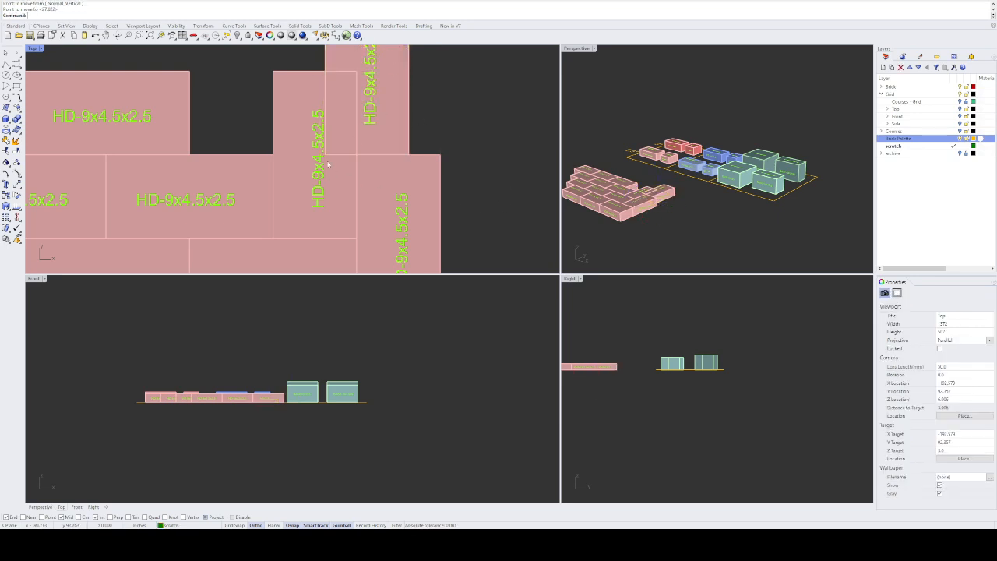
Step: Move the upper rotated brick from its lower-left corner to the upper-left corner of the rotated brick below it
click(343, 143)
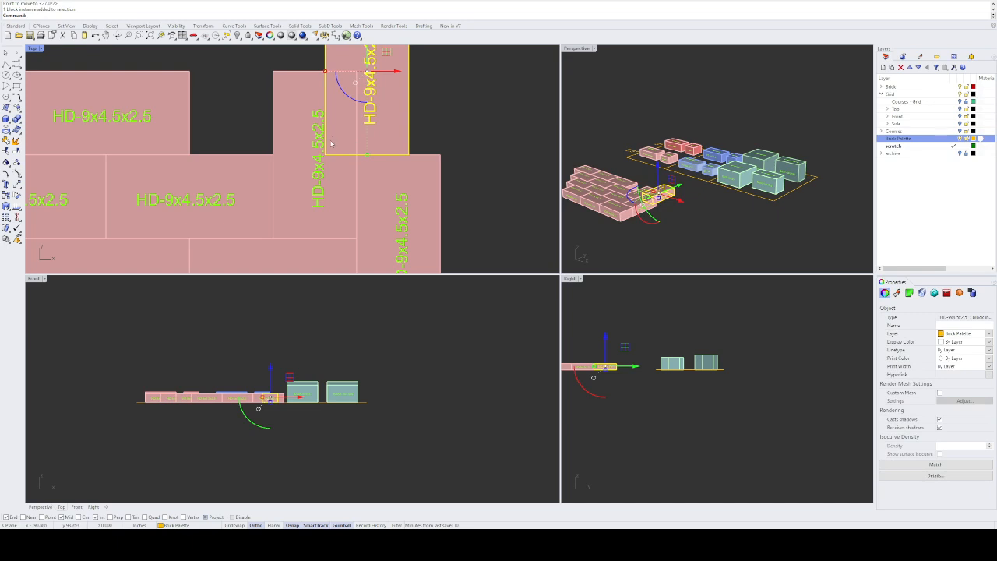
text(M)
key(Return)
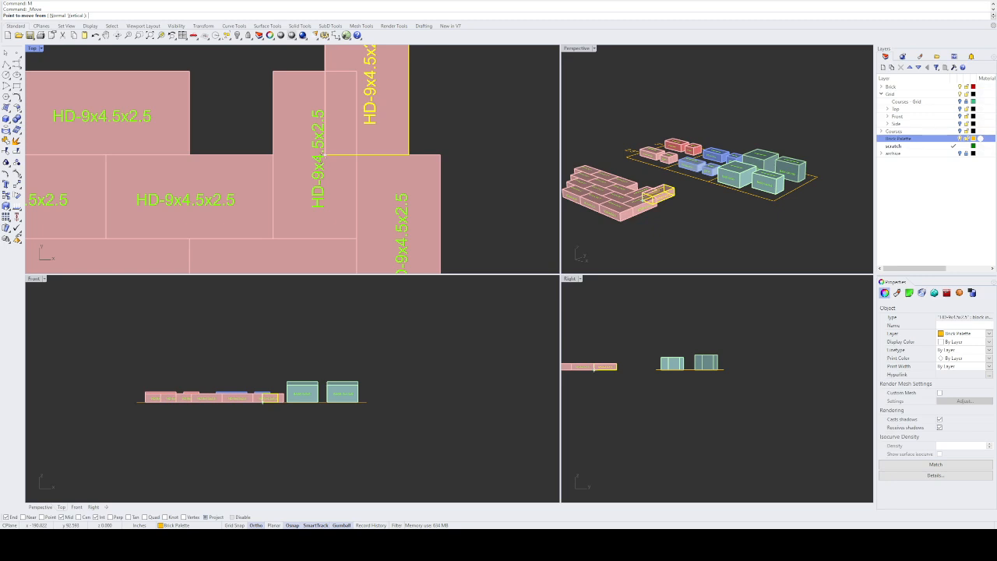
click(324, 155)
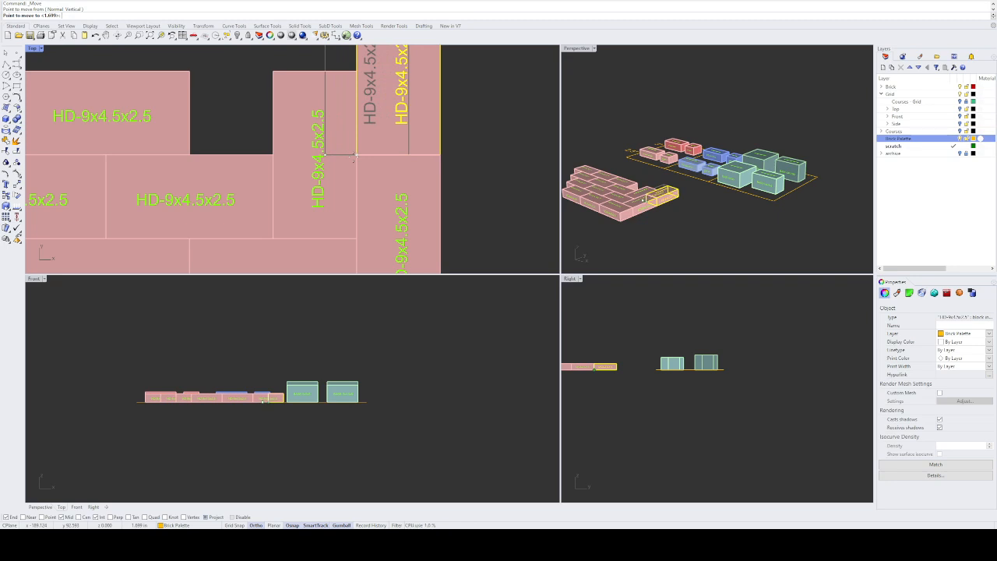
click(355, 156)
click(508, 181)
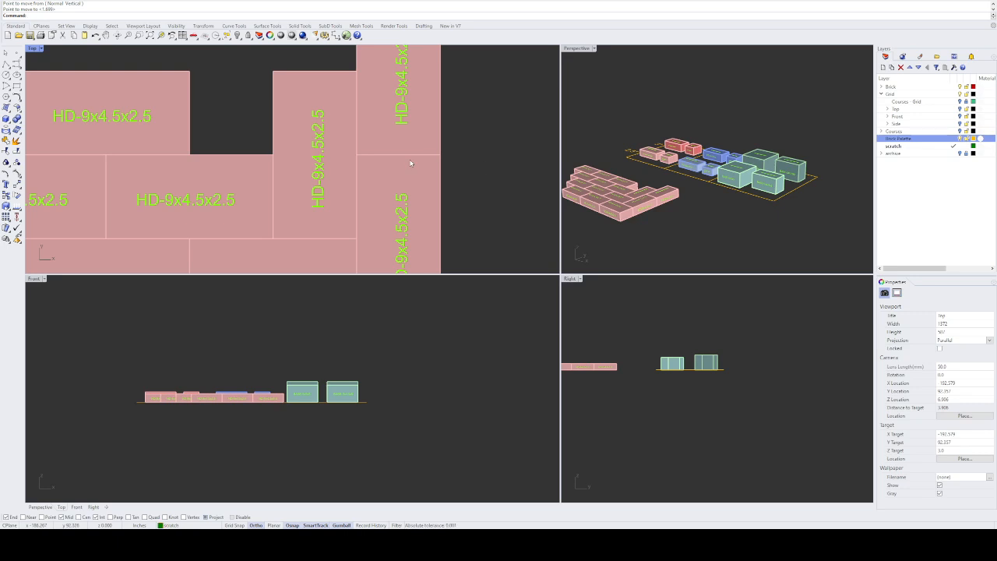
Step: Examine the brick palette and the cornered courses in the Top view
scroll(327, 156, down, 5)
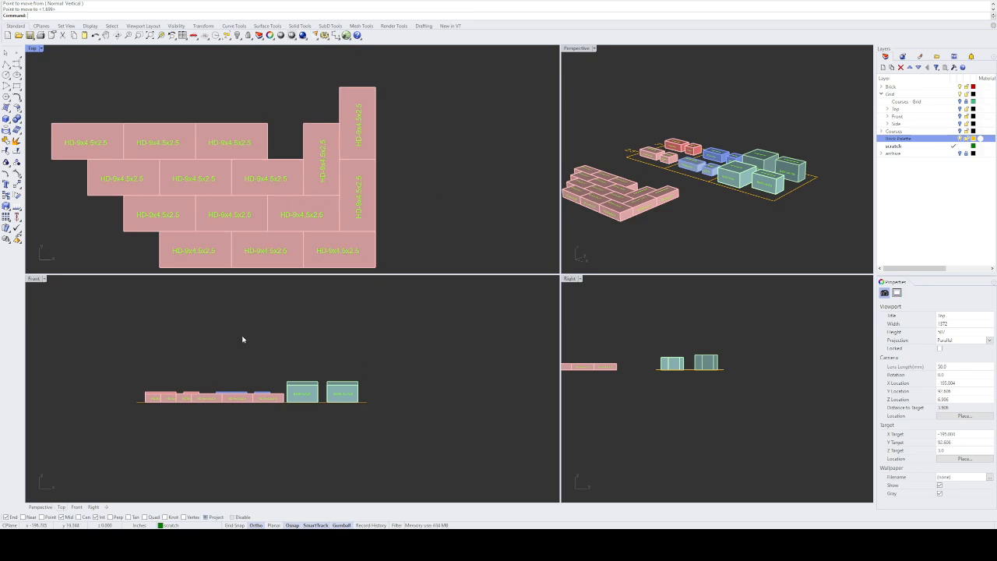
scroll(337, 318, down, 2)
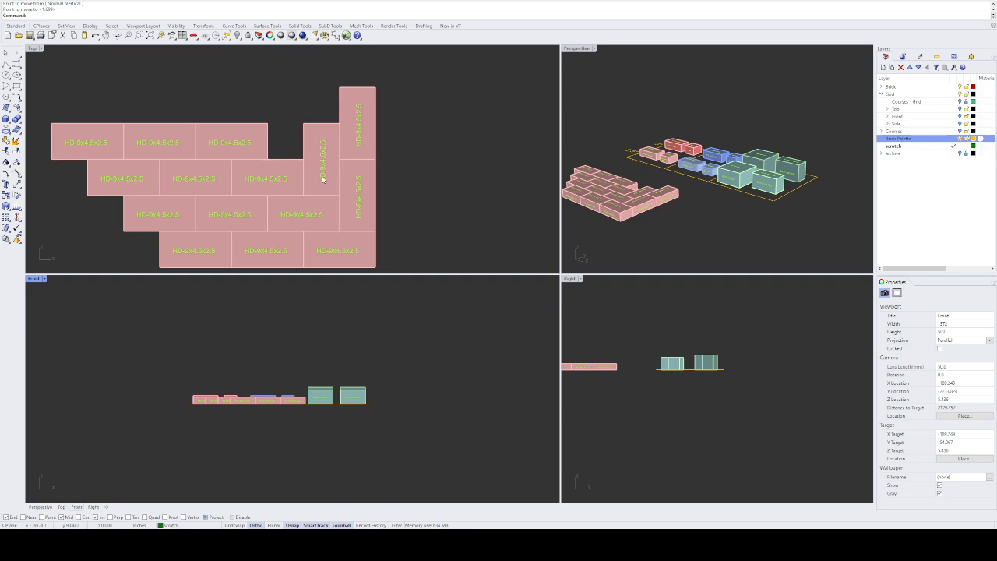
scroll(322, 179, down, 5)
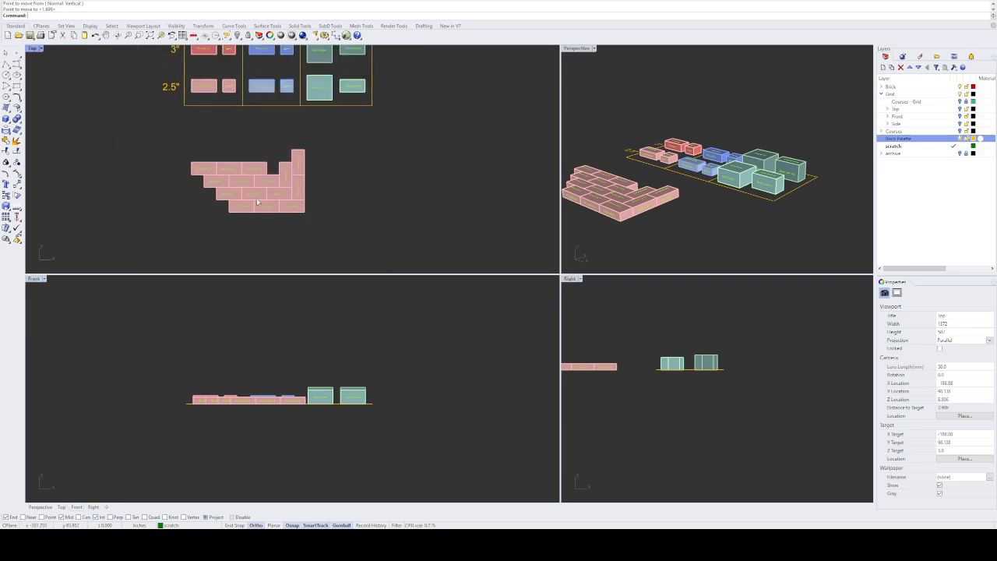
scroll(258, 204, down, 3)
scroll(249, 152, up, 3)
scroll(248, 139, up, 2)
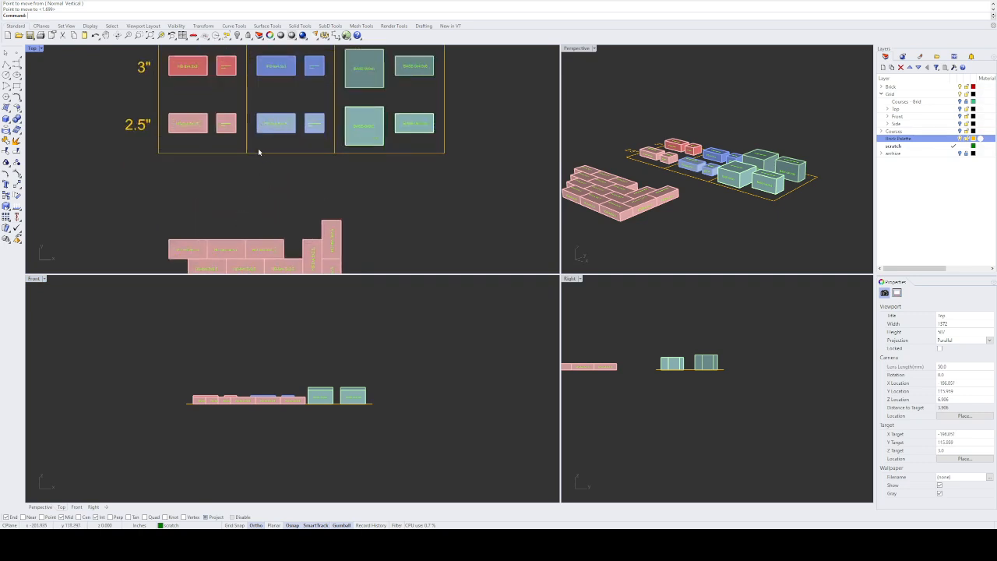
scroll(265, 153, down, 2)
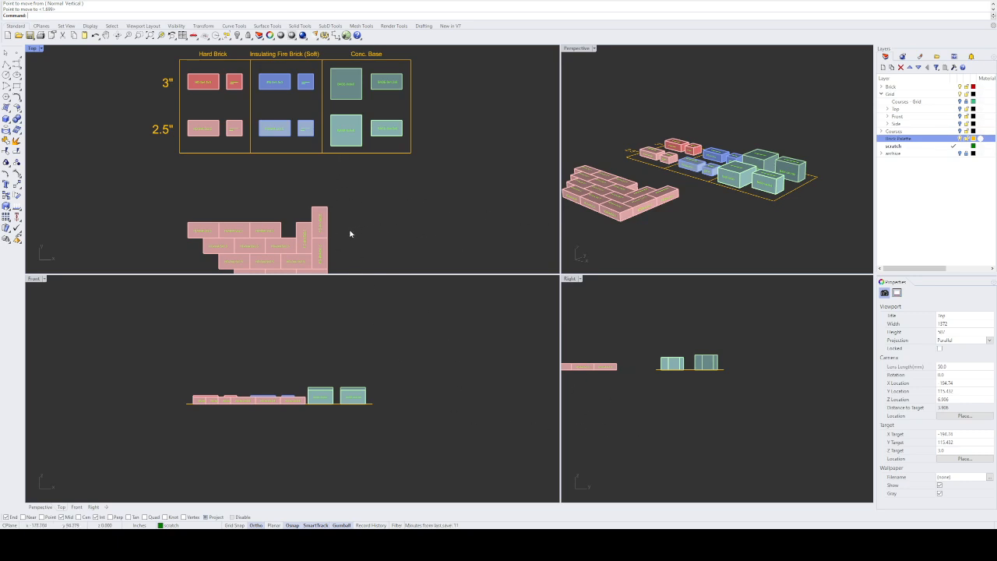
right_drag(350, 234, 424, 177)
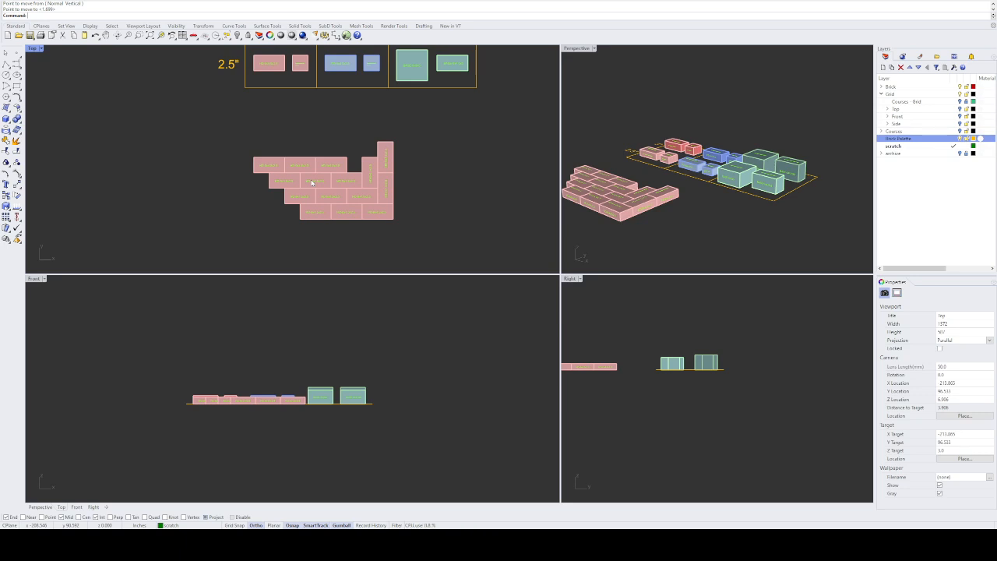
Step: Copy the topmost rotated brick about 4.5 inches to the right, placing the copy directly beside the original
click(385, 163)
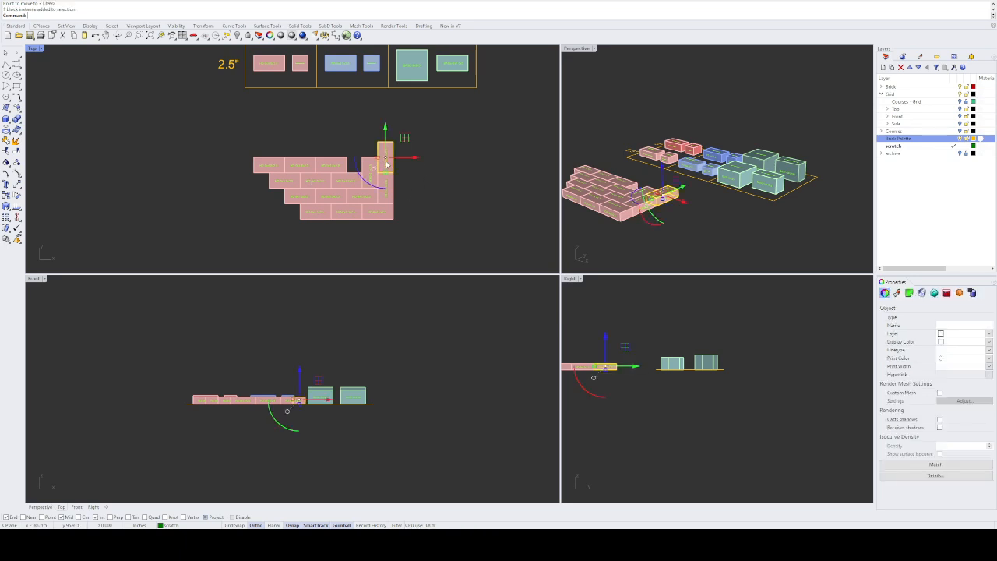
right_click(495, 194)
key(Escape)
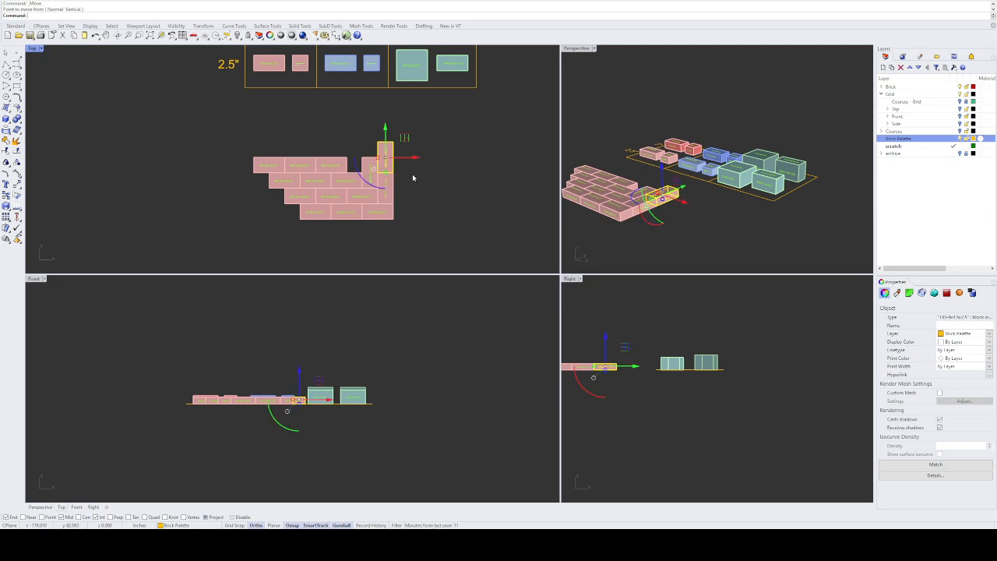
text(copy)
key(Return)
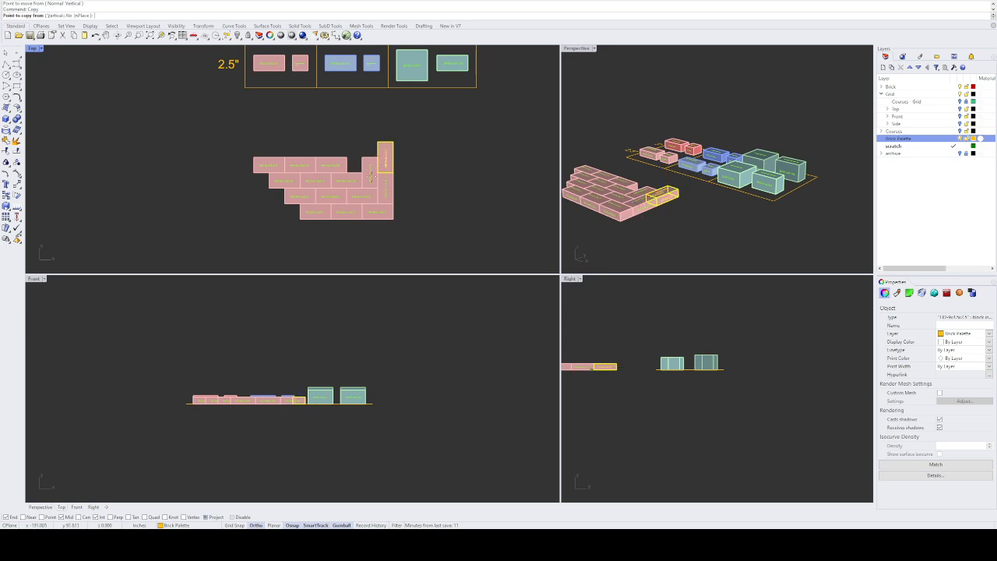
click(374, 170)
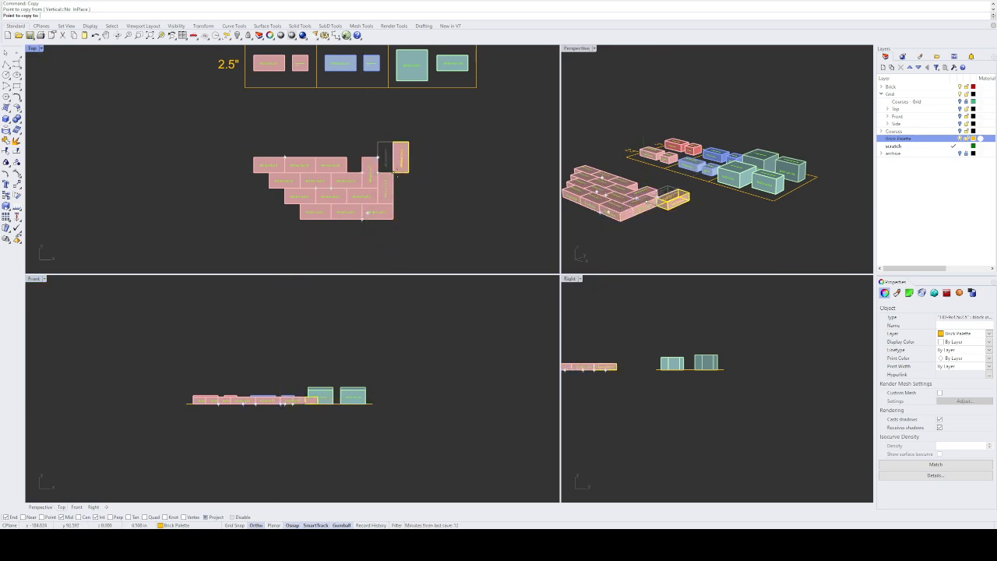
click(397, 176)
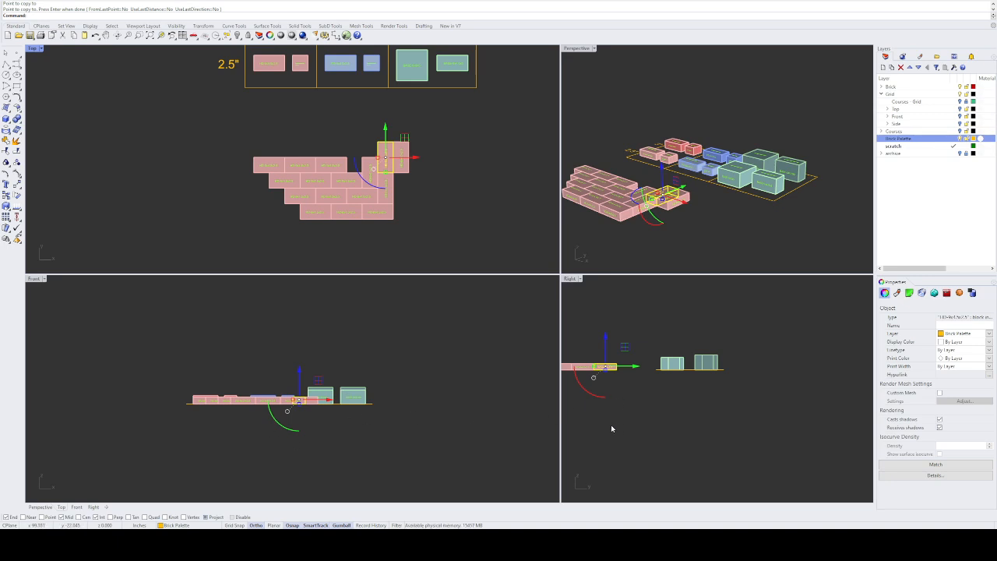
Step: Try moving the selected brick in the Right view from its lower-left corner to the concrete base block's upper-left corner, and undo the move
right_drag(600, 425, 673, 432)
scroll(673, 413, up, 5)
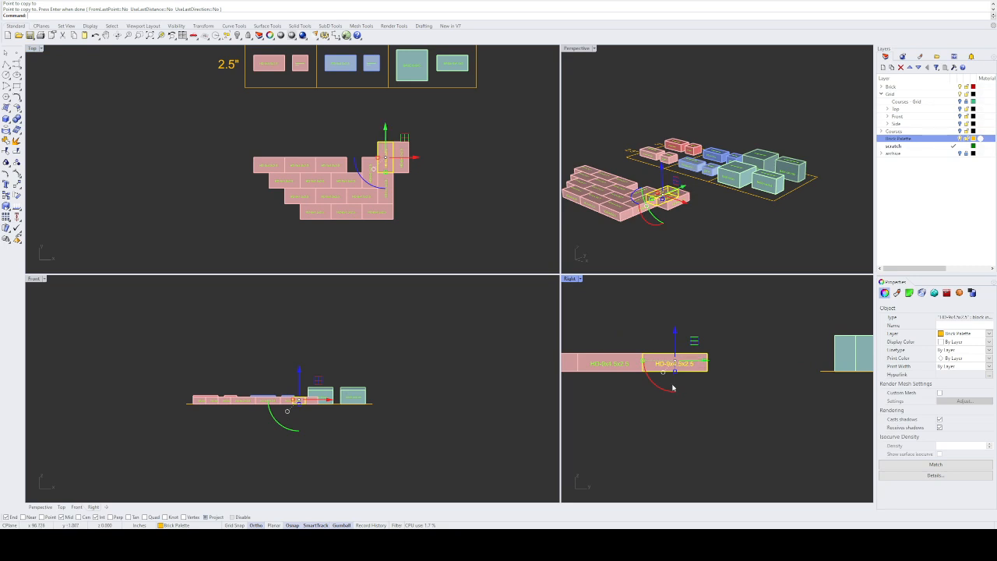
key(Return)
text(m)
key(Return)
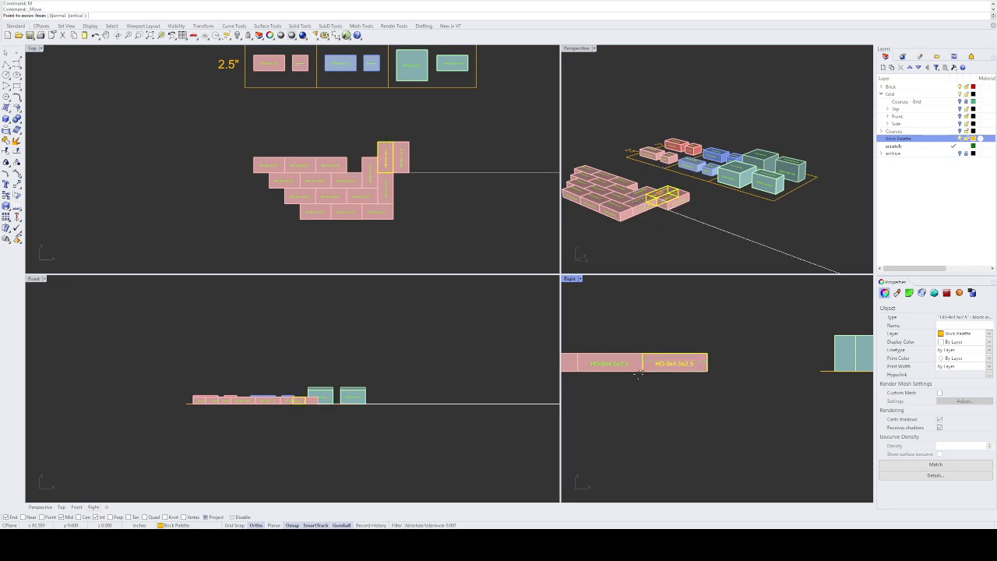
click(642, 371)
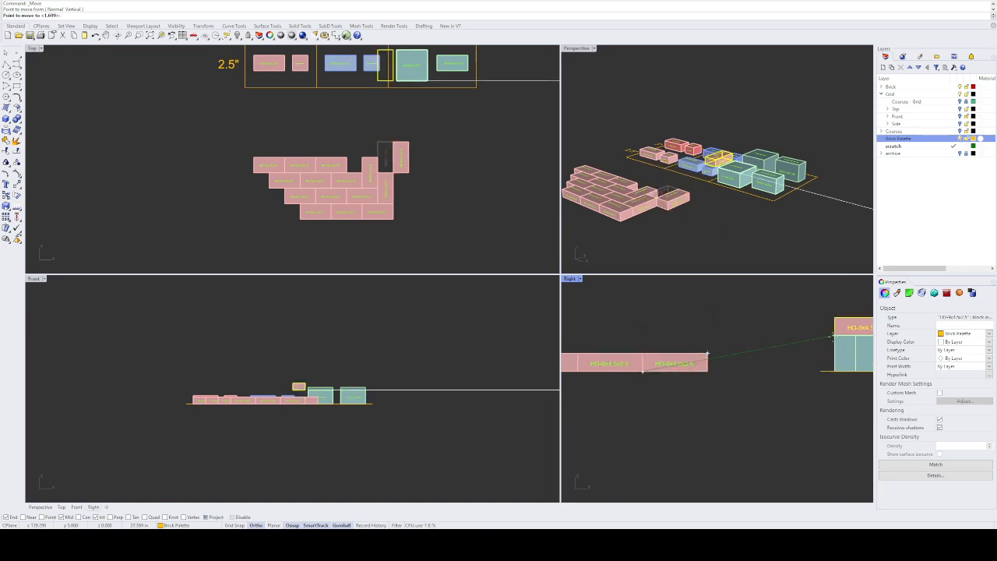
scroll(809, 343, down, 2)
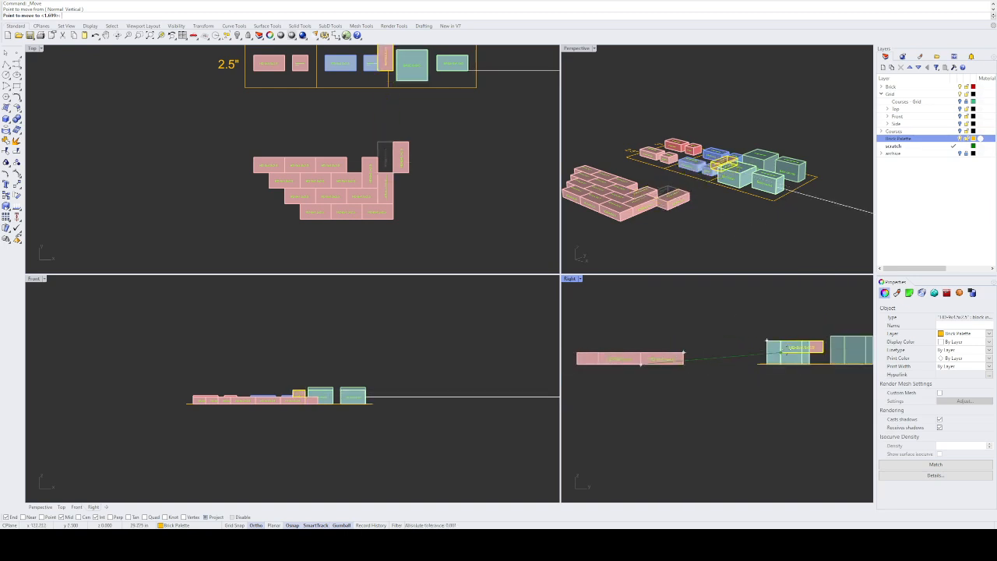
scroll(783, 349, up, 2)
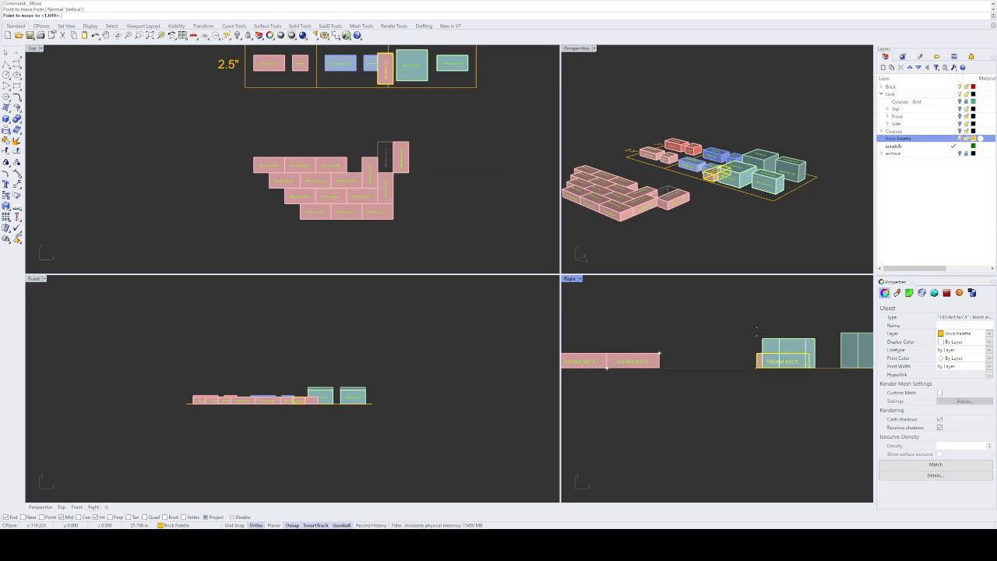
click(760, 335)
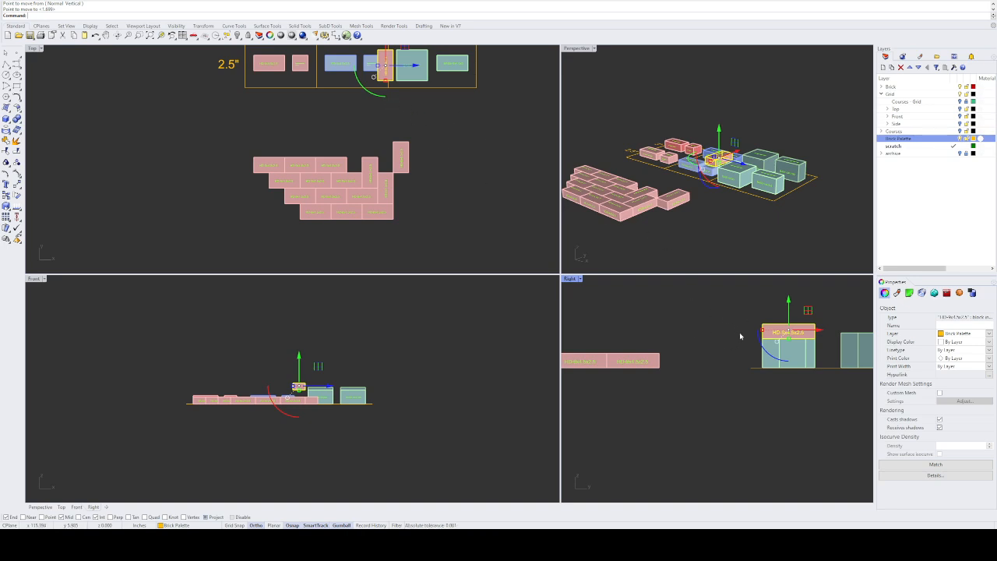
key(ctrl+z)
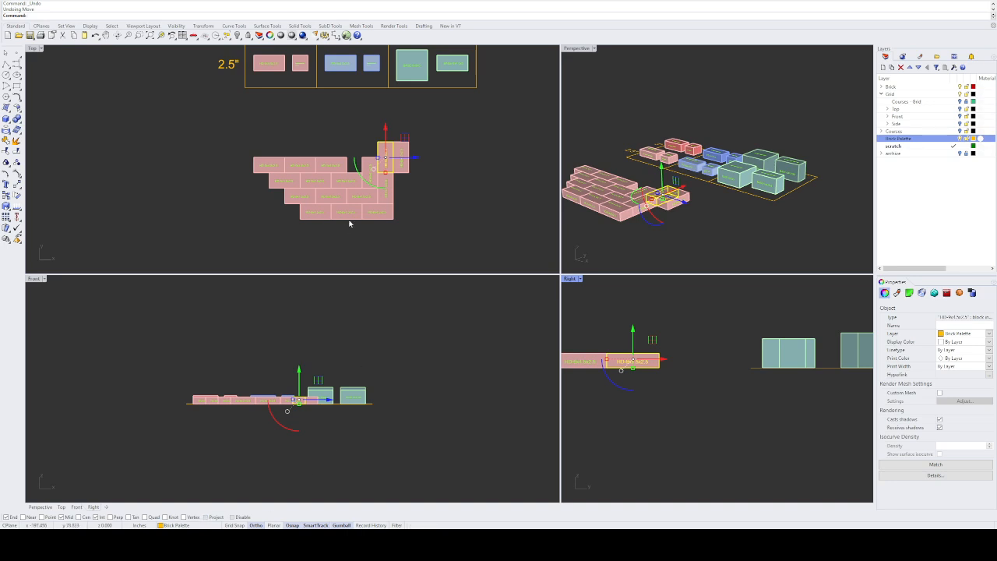
Step: Copy the selected brick in the Right view from its lower-left corner to the upper-left corner of the nearest concrete base block
text(copy)
key(Return)
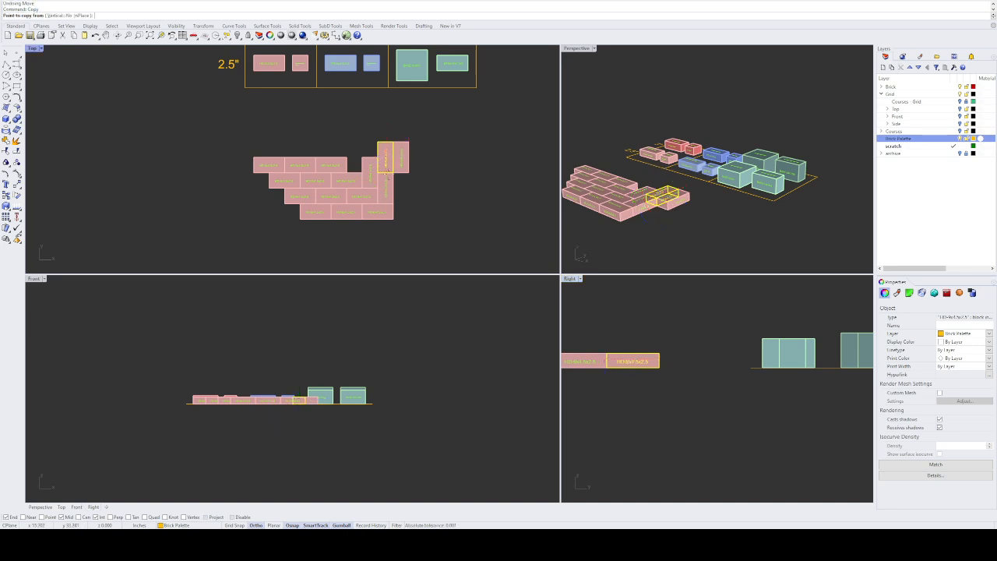
click(607, 368)
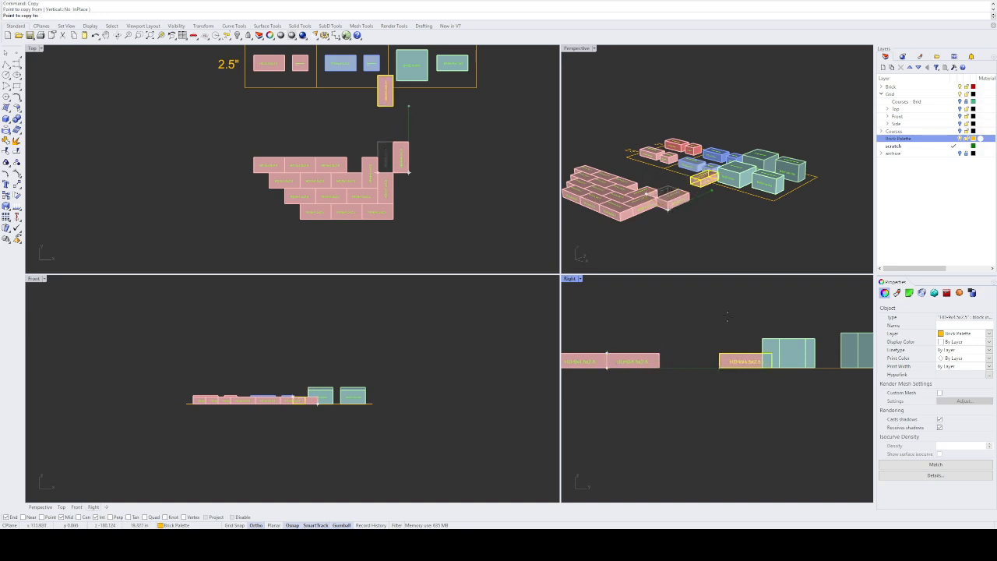
click(760, 342)
key(Return)
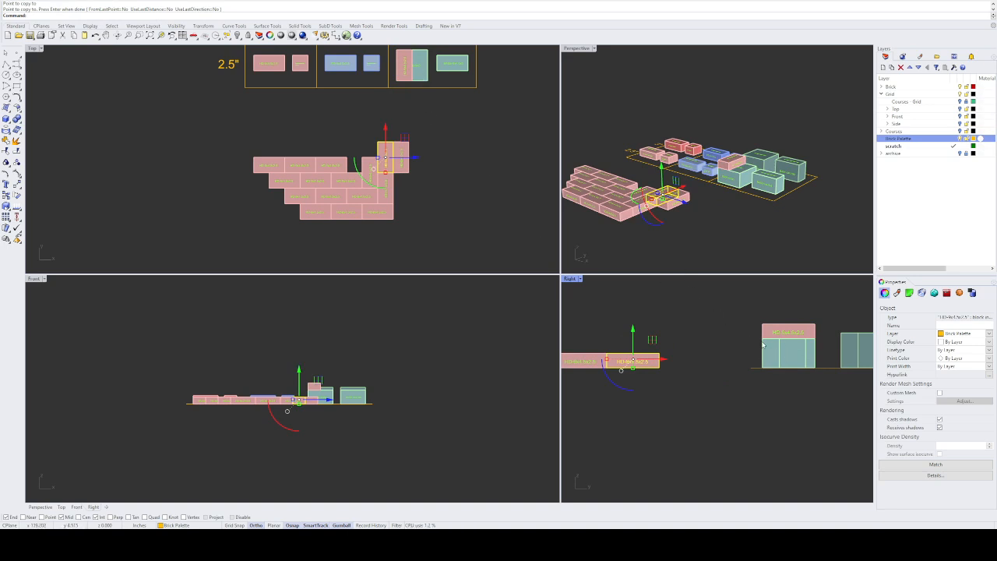
key(Escape)
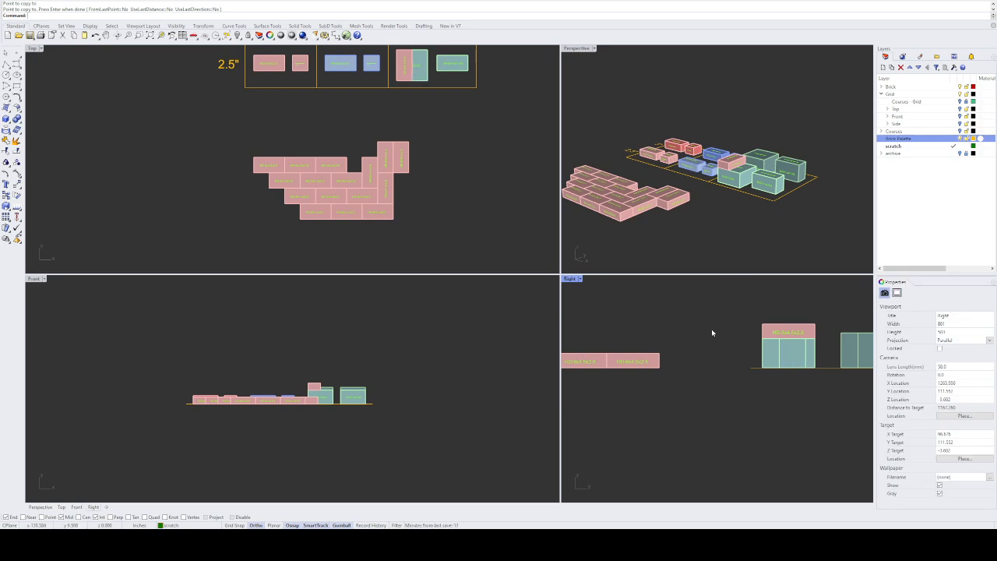
Step: Delete the brick resting on the concrete base block and turn on the Project object snap
click(769, 333)
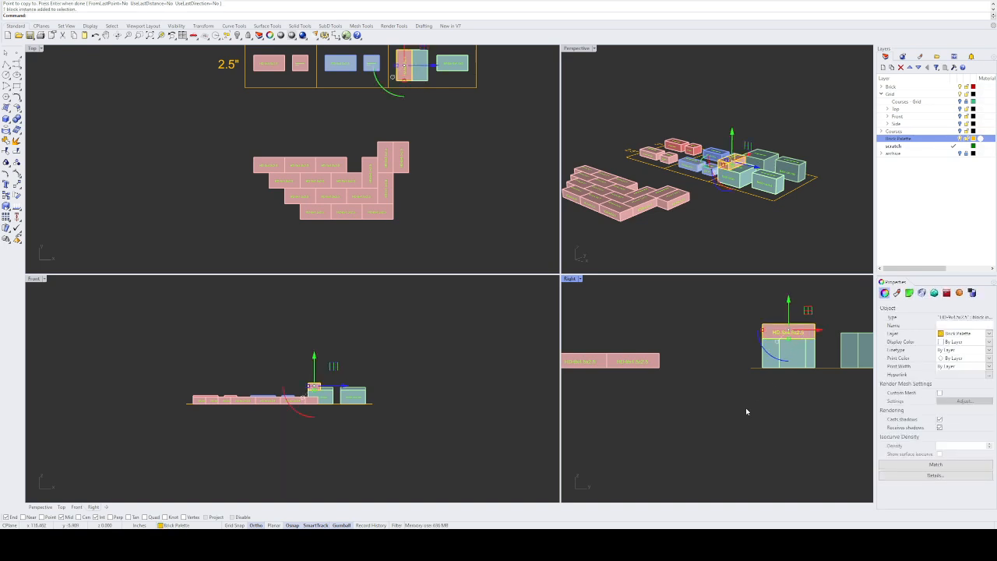
key(Delete)
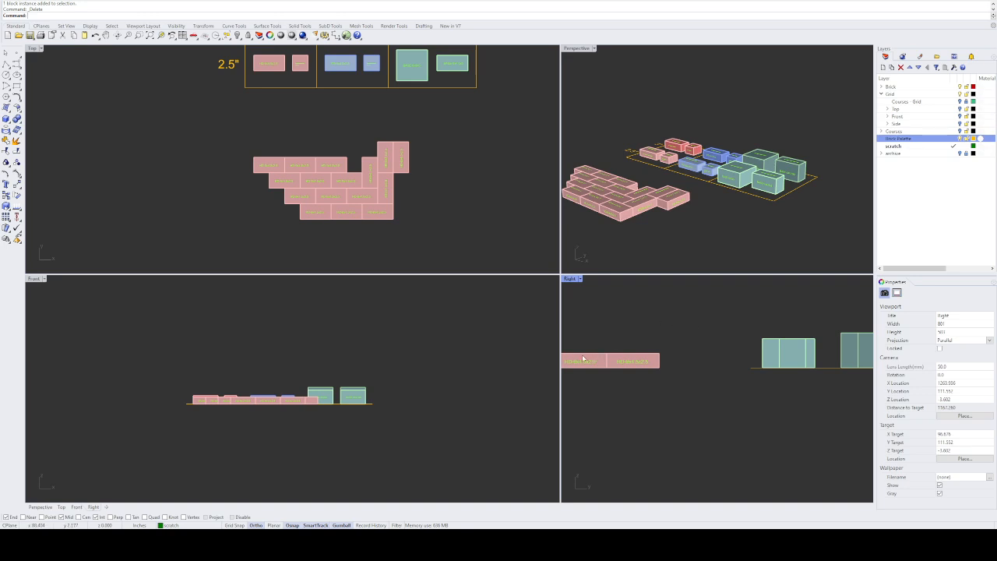
click(206, 517)
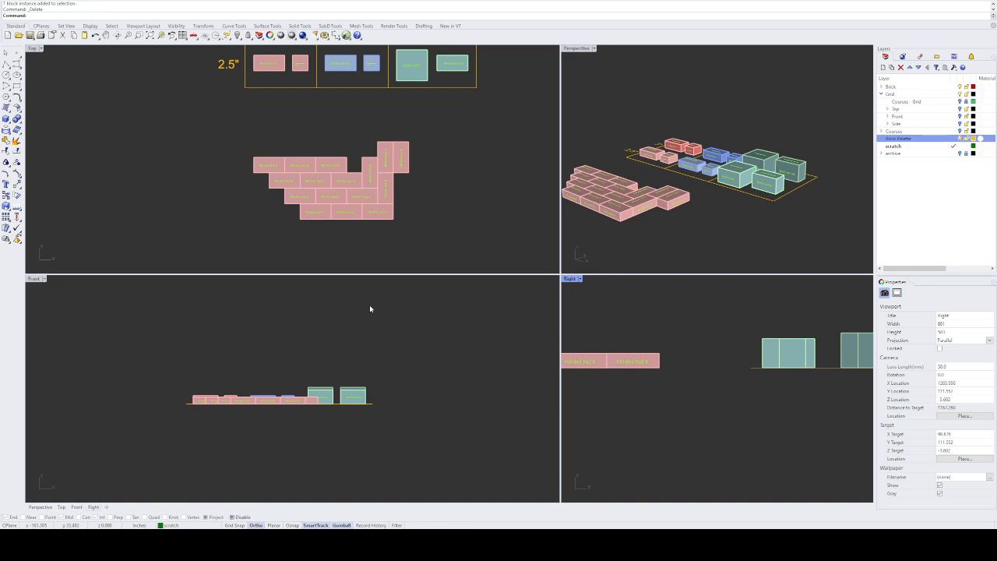
Step: Try copying the rightmost rotated brick in the Top view without object snaps, turn Ortho off and object snaps on, and cancel the copy
click(397, 172)
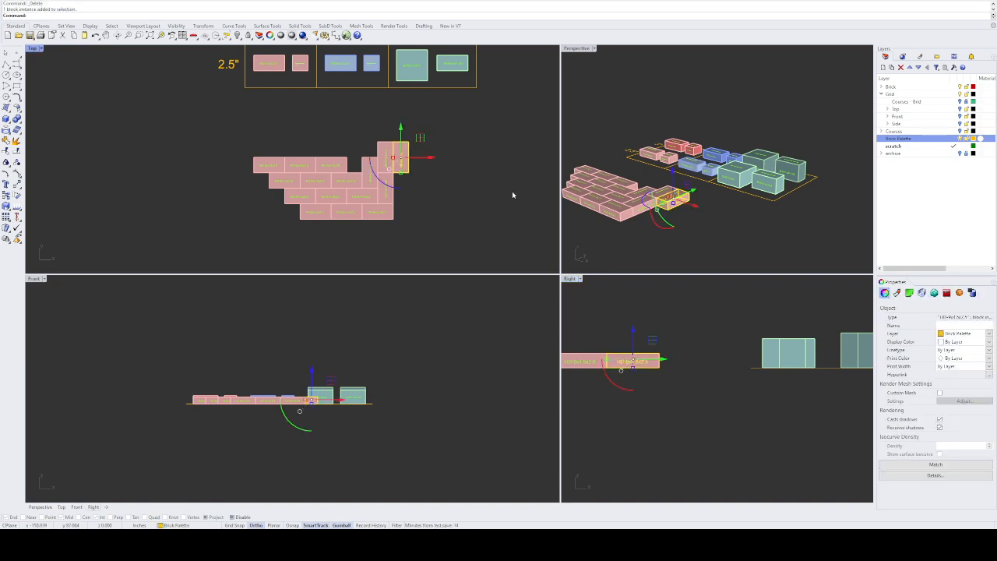
text(copy)
key(Return)
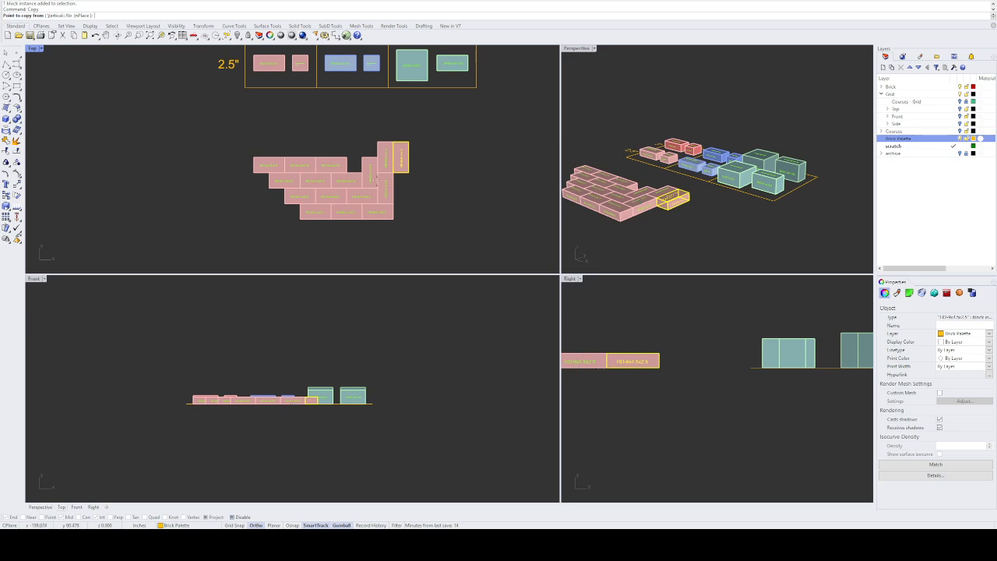
scroll(388, 165, up, 5)
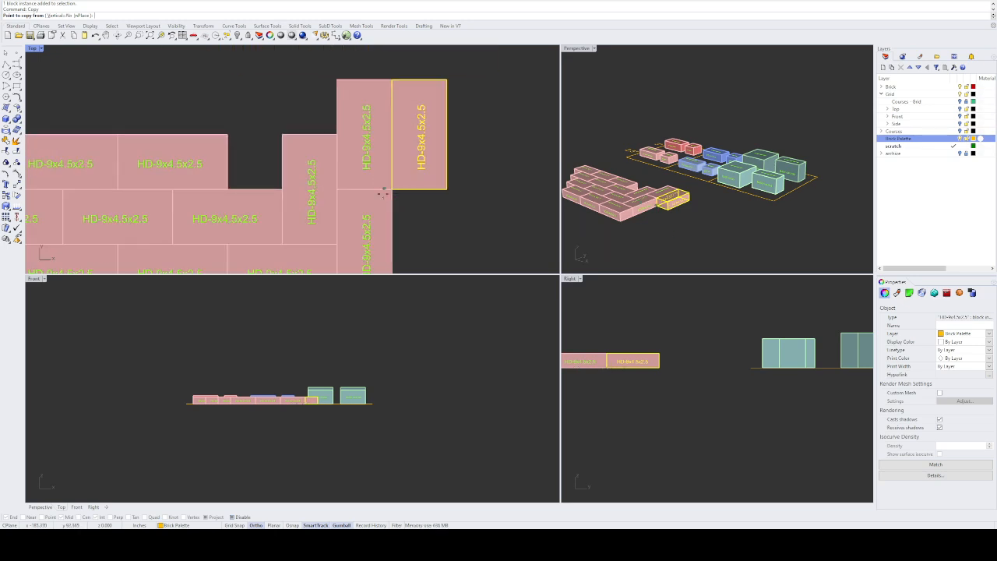
click(413, 155)
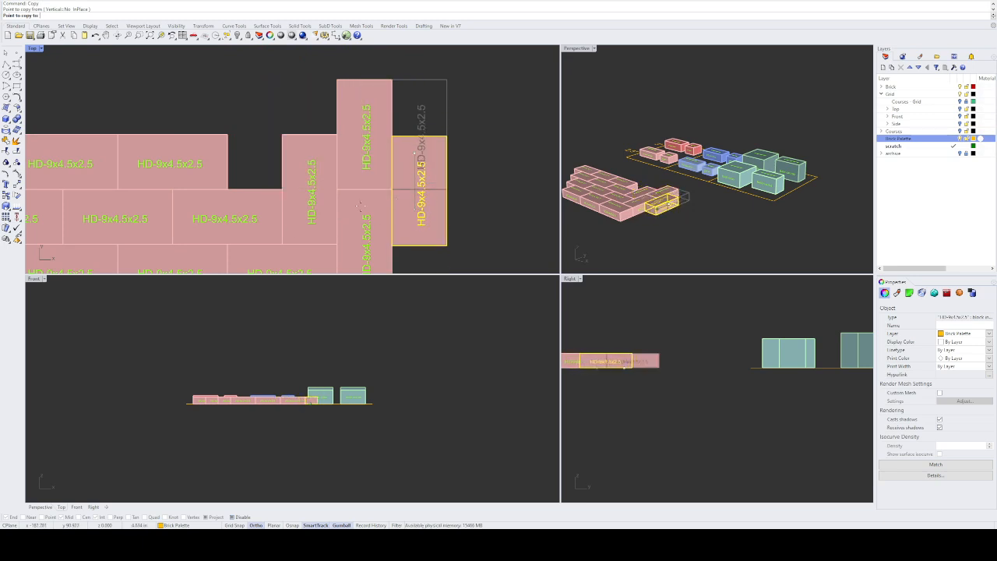
key(F8)
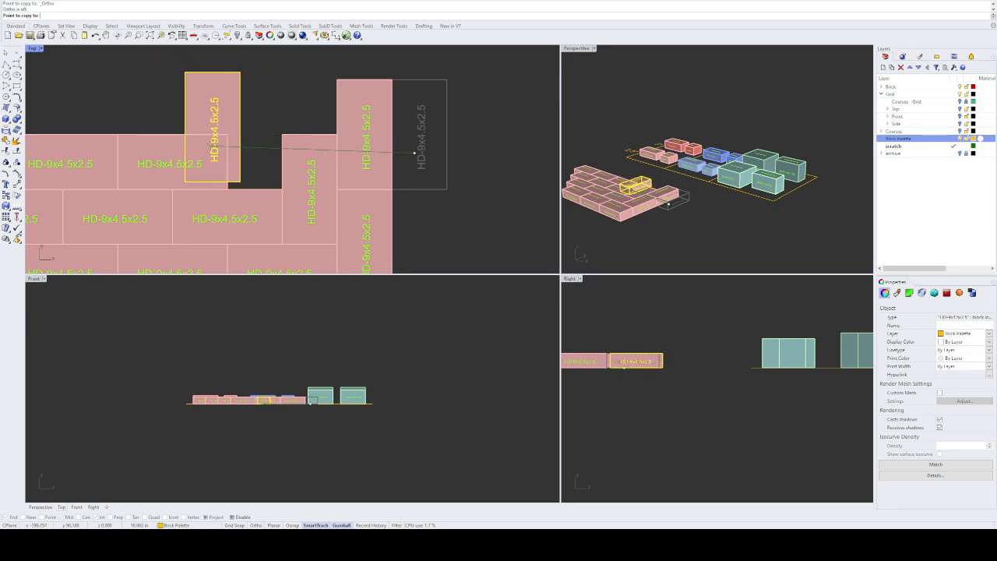
click(232, 517)
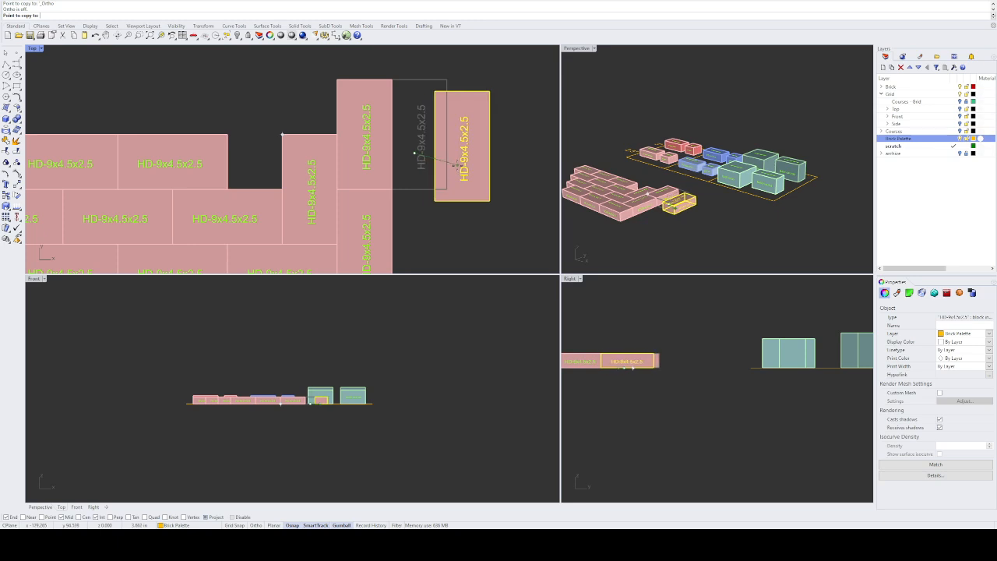
key(Escape)
scroll(458, 145, down, 4)
scroll(478, 197, down, 4)
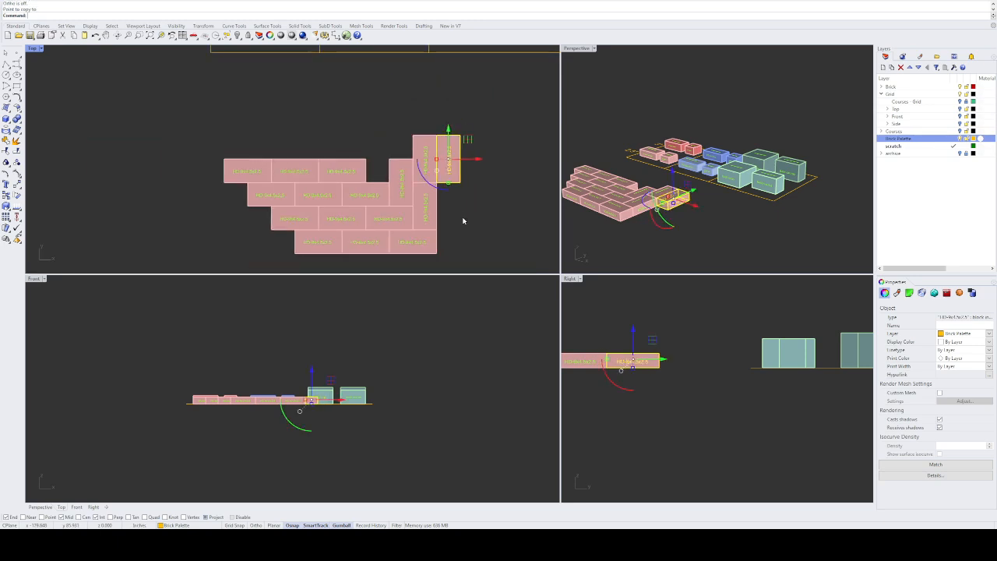
key(Escape)
Step: Delete the extra rotated brick protruding beside the corner column in the Top view
scroll(417, 213, down, 4)
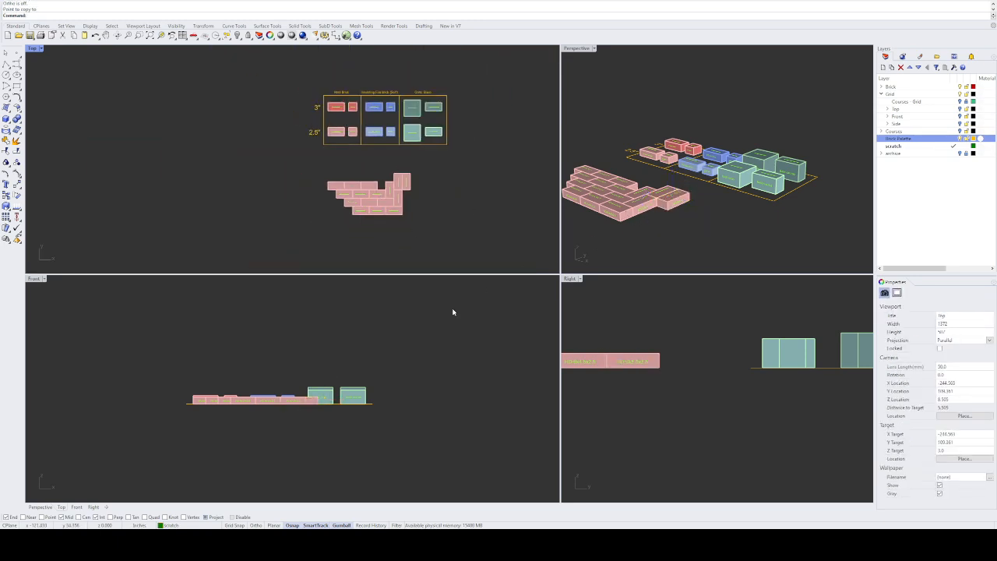
right_drag(659, 407, 804, 432)
scroll(411, 207, up, 4)
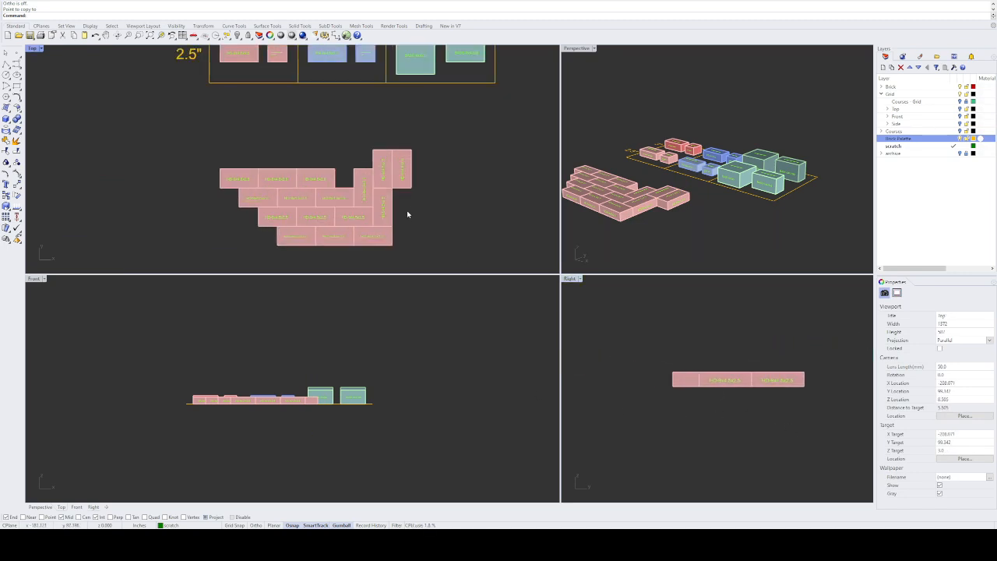
click(405, 210)
key(Delete)
scroll(436, 218, down, 2)
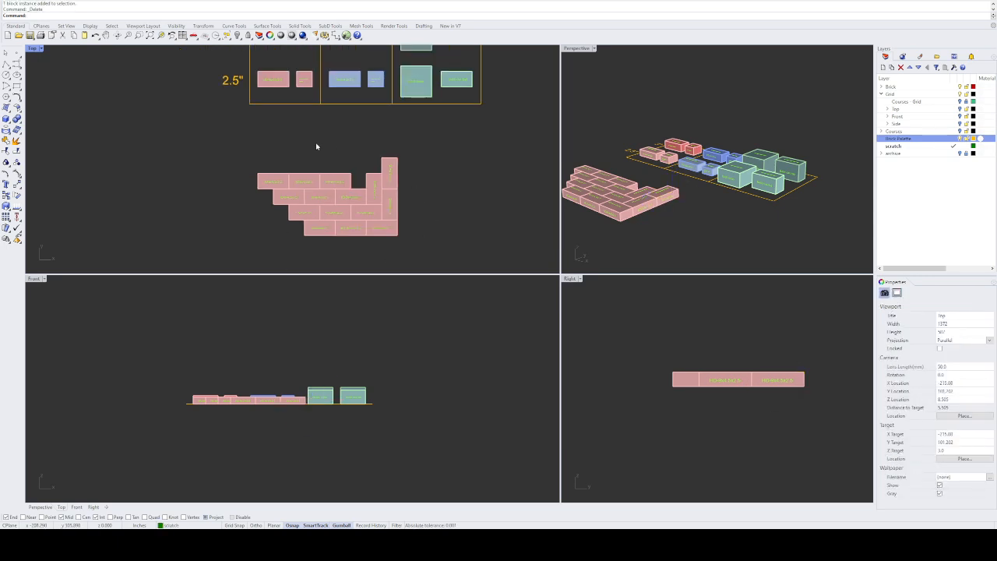
Step: Copy the full 2.5-inch insulating fire brick from the palette by its upper-right corner onto the bottom row, straddling the joint between its first two bricks
scroll(342, 212, down, 3)
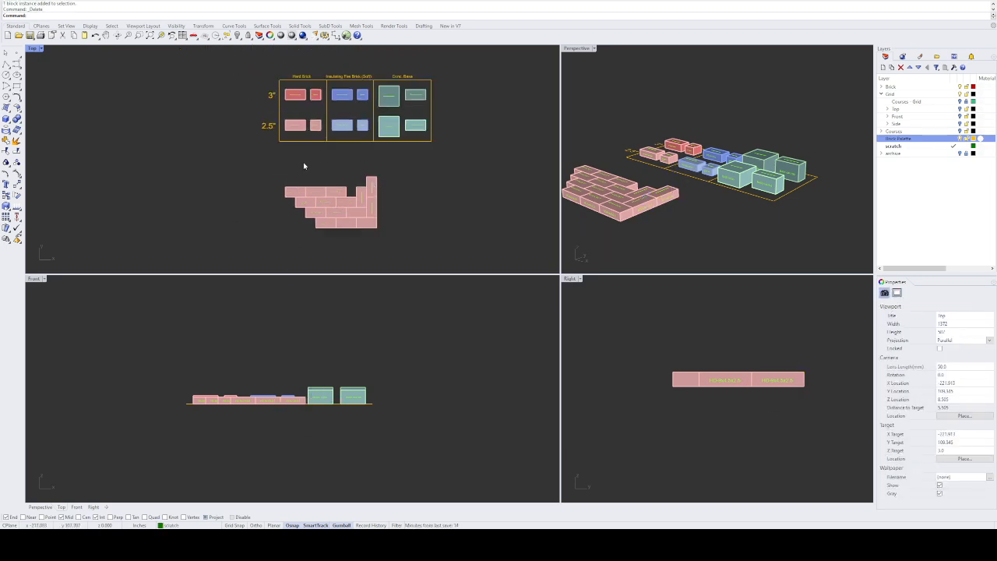
scroll(335, 149, up, 2)
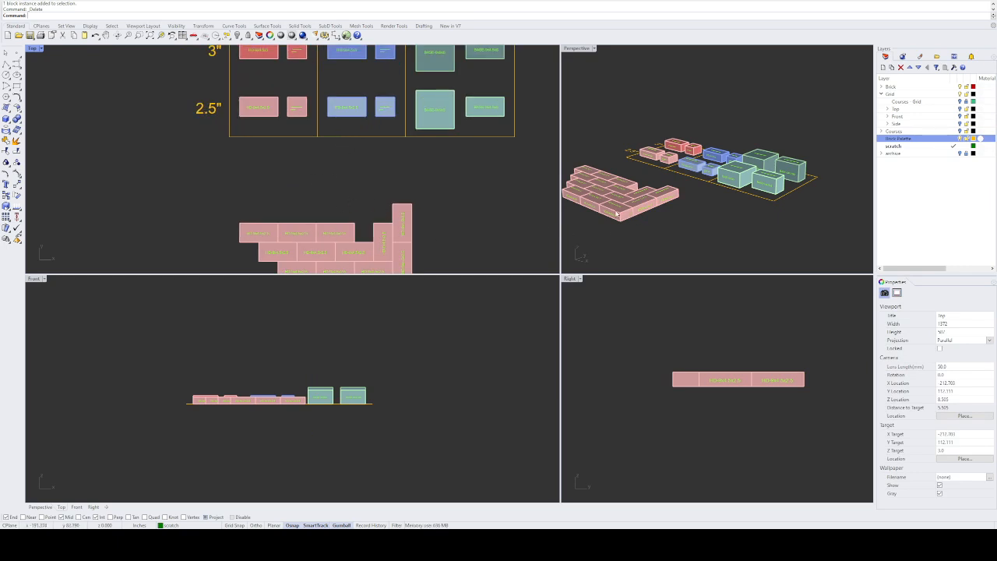
click(350, 112)
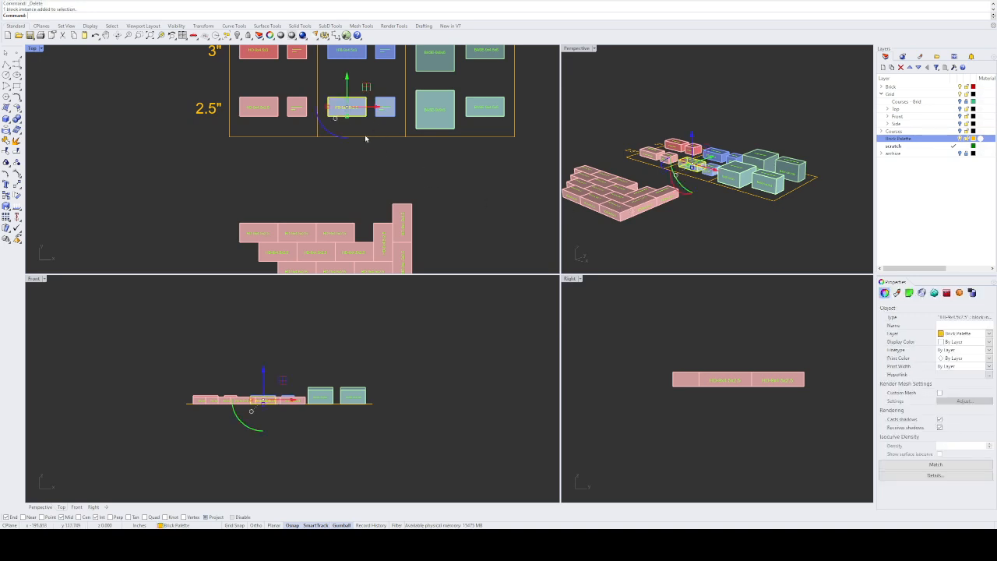
text(Collp)
key(Return)
text(Co)
key(Return)
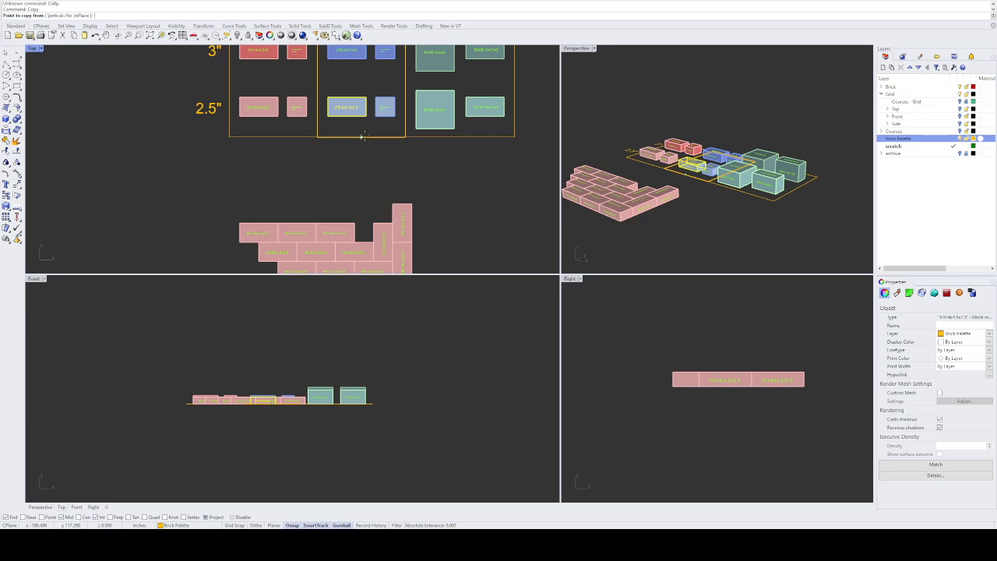
click(366, 97)
scroll(379, 100, down, 6)
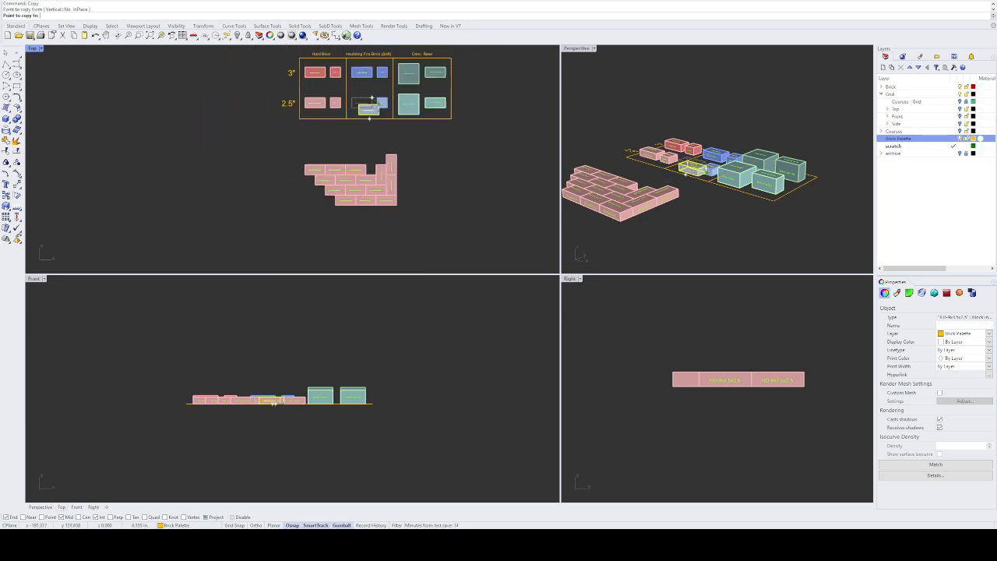
scroll(384, 220, up, 6)
scroll(384, 221, up, 4)
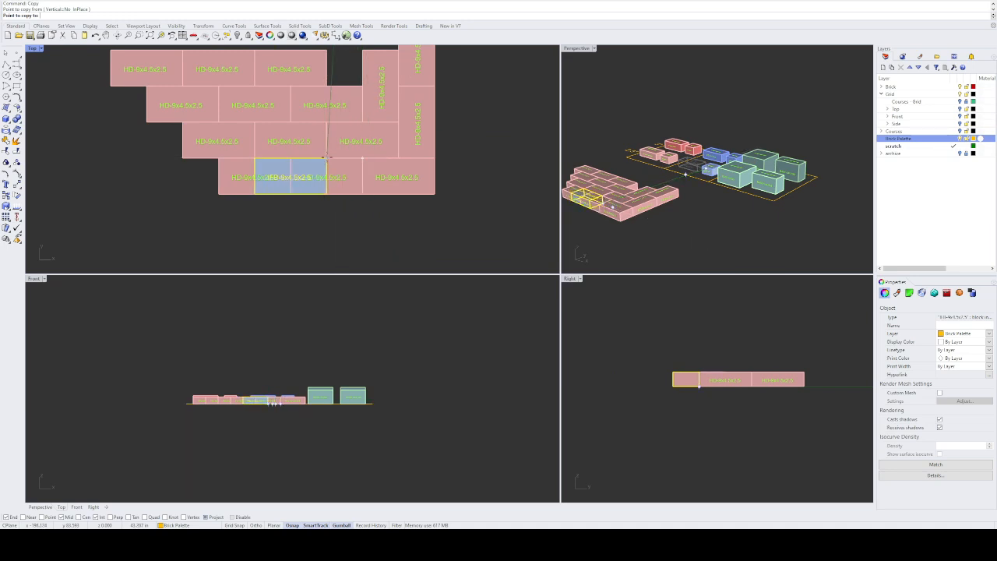
click(327, 158)
key(Return)
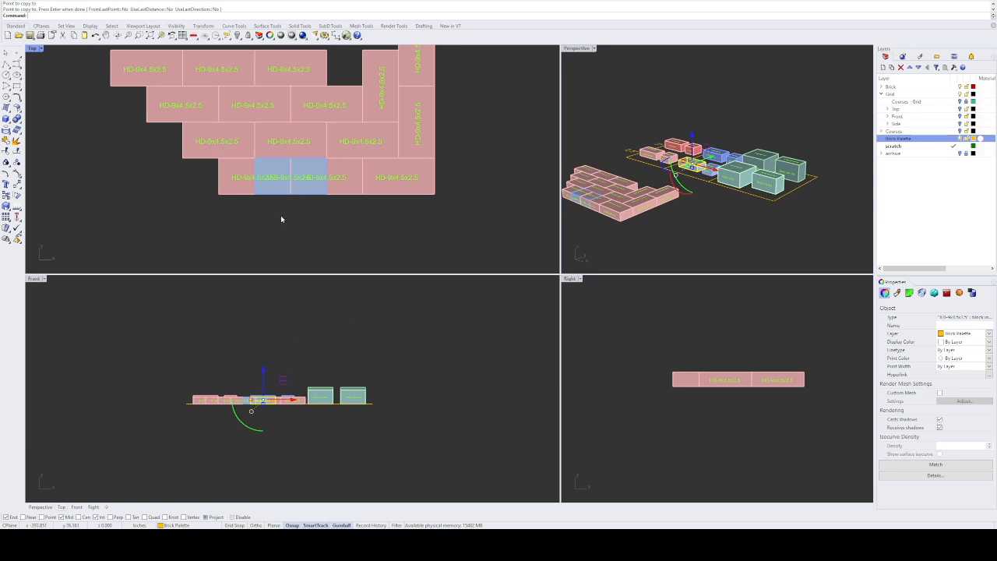
Step: Move the copied insulating brick straight up in the Right view from its lower-right corner onto the top edge of the hard-brick course
scroll(290, 212, up, 4)
click(318, 174)
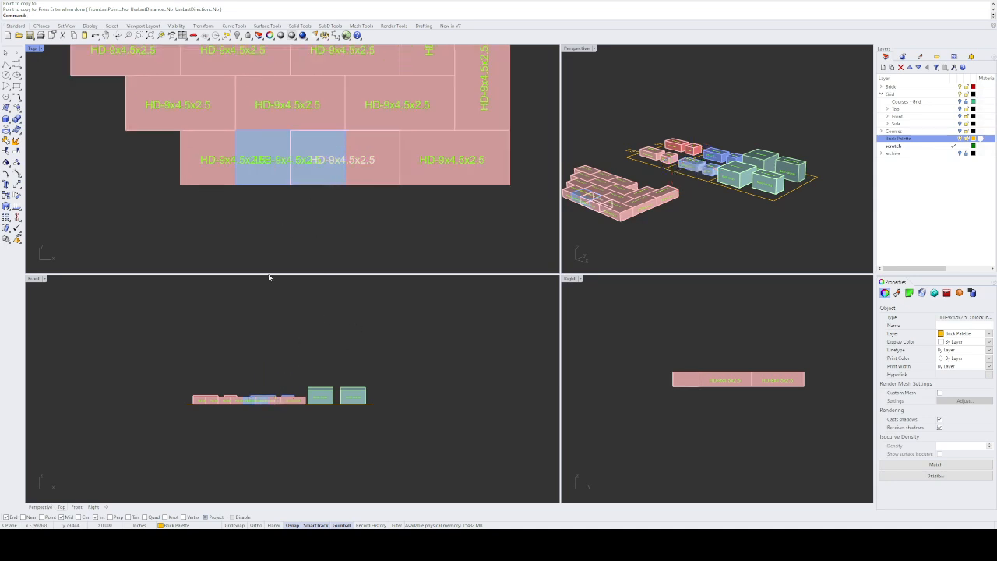
click(353, 214)
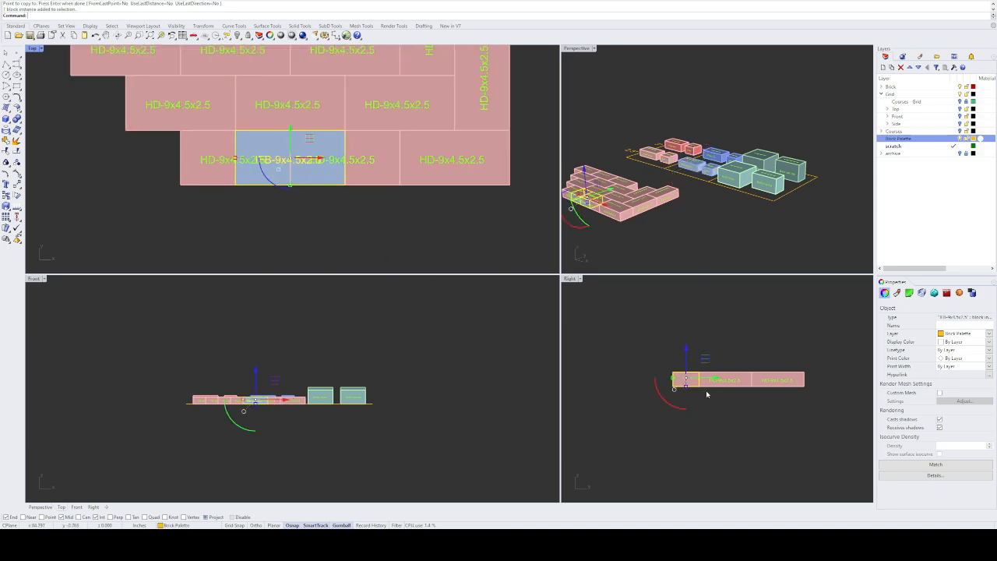
scroll(718, 380, up, 2)
text(m)
key(Return)
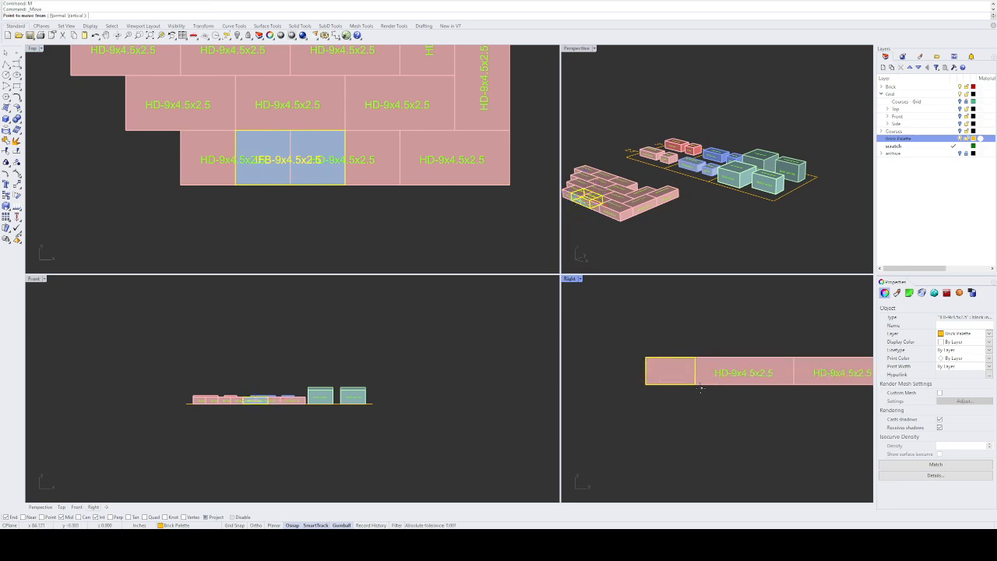
click(695, 384)
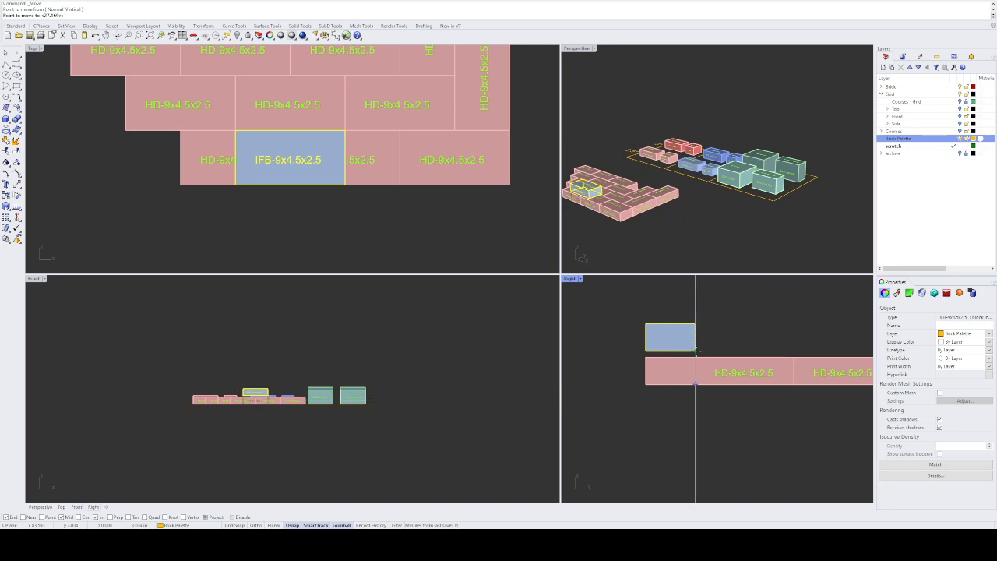
click(695, 356)
click(394, 242)
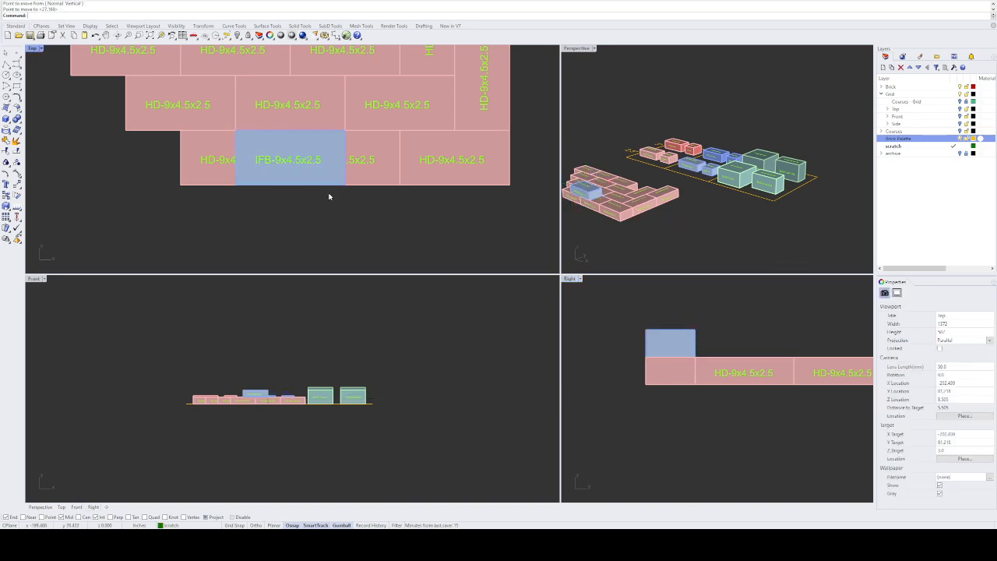
Step: Copy the raised insulating brick in the Perspective view from its outer end corner, placing the copy end to end with the original
click(330, 156)
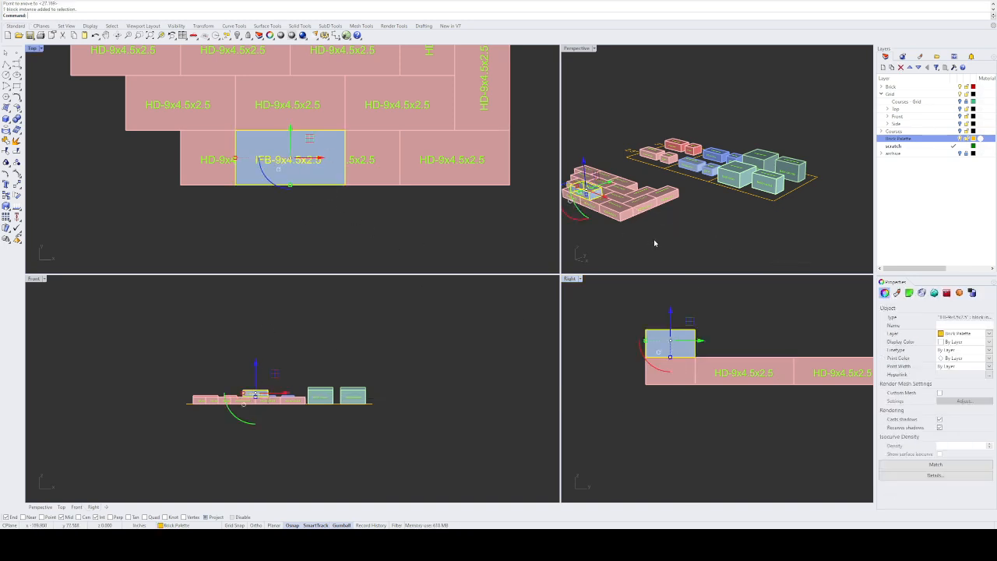
right_drag(654, 239, 705, 238)
click(717, 232)
click(726, 193)
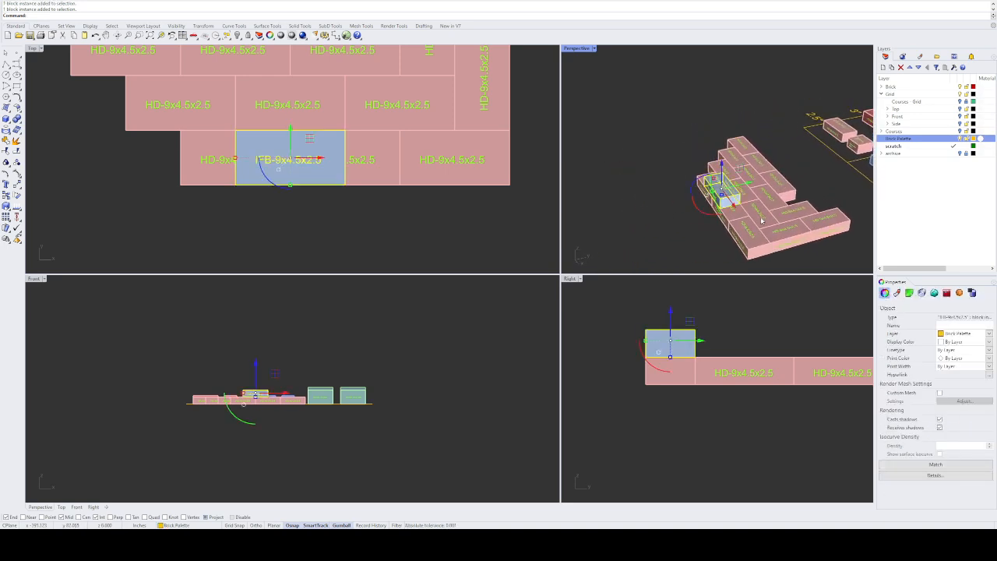
text(Copy)
key(Return)
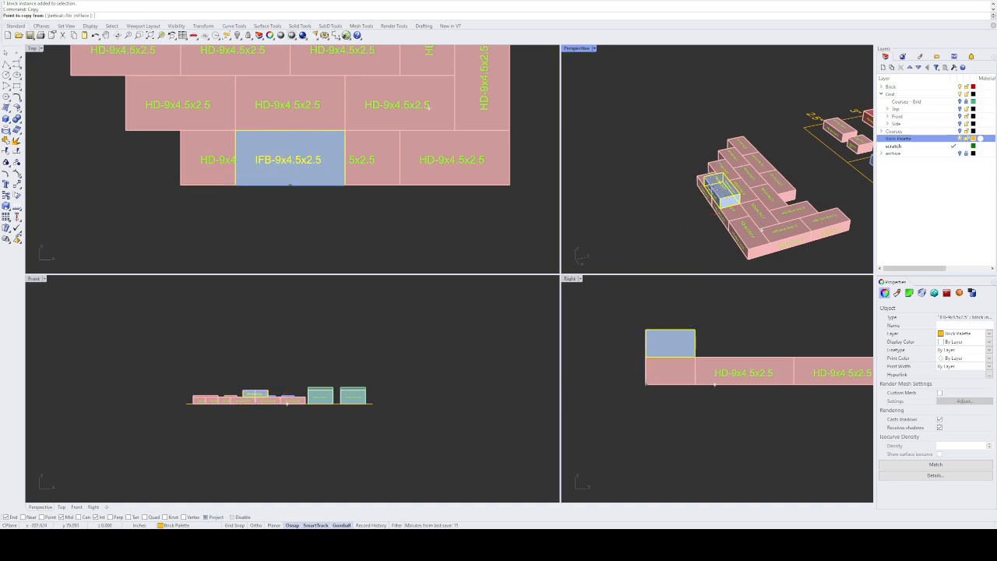
scroll(685, 199, up, 10)
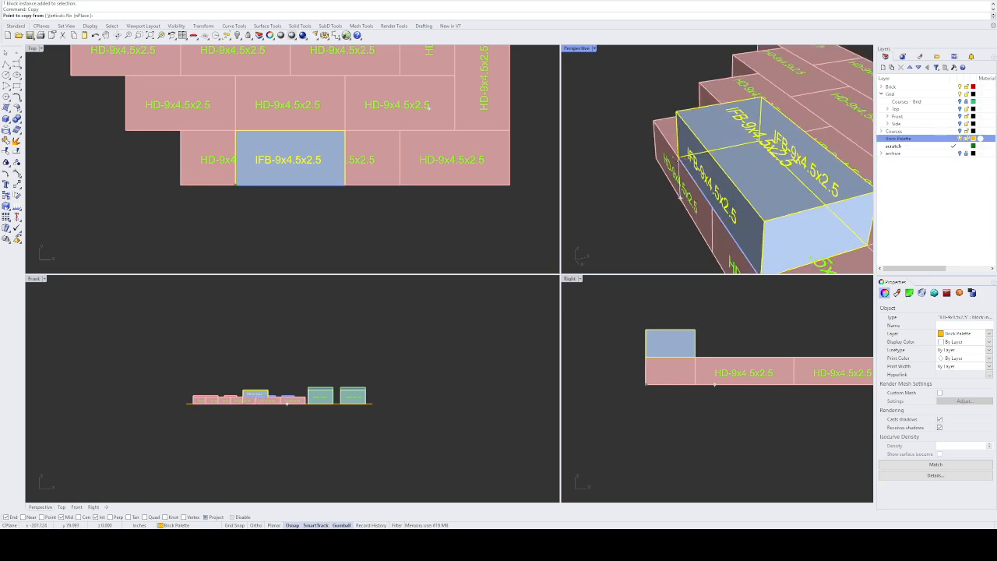
click(679, 197)
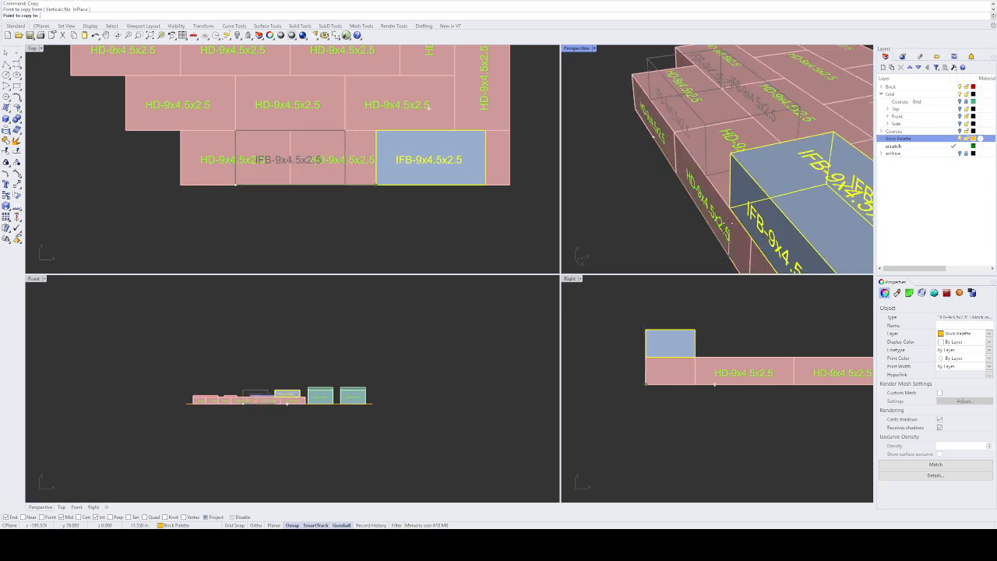
click(711, 211)
Step: Place another copy of the insulating brick end to end with the first copy, extending the row past the corner, and finish copying
scroll(779, 202, down, 4)
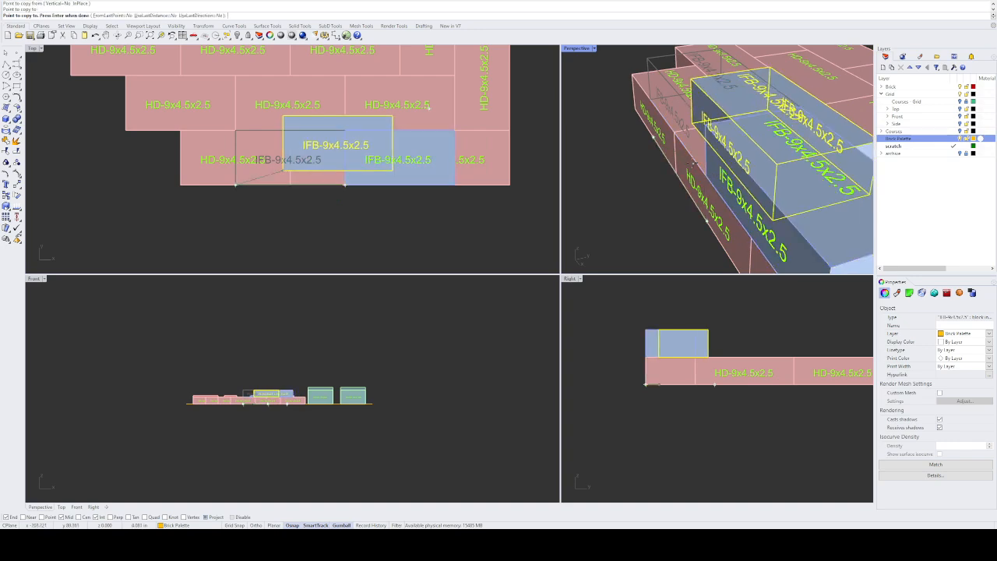
scroll(722, 133, down, 2)
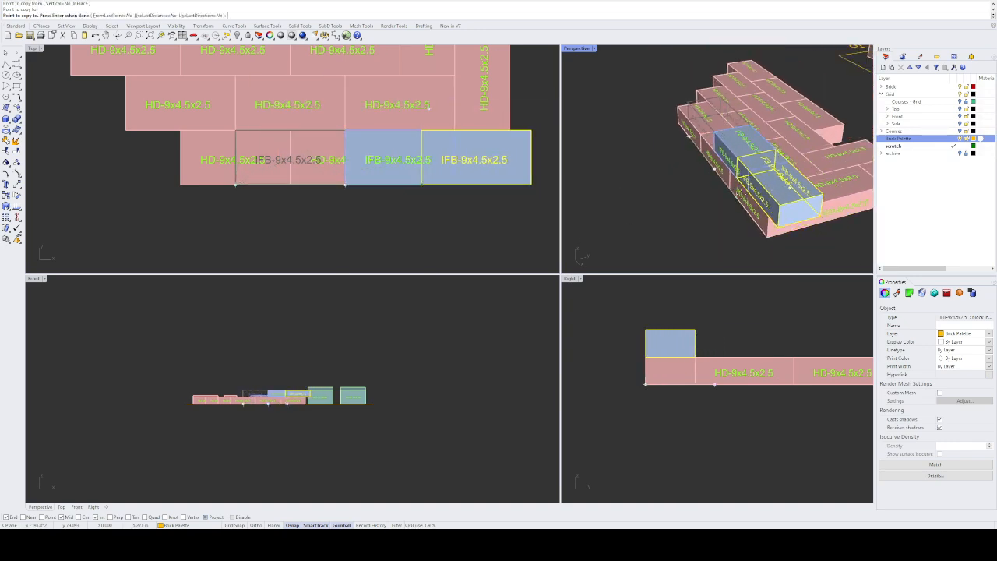
click(789, 187)
key(Return)
click(418, 247)
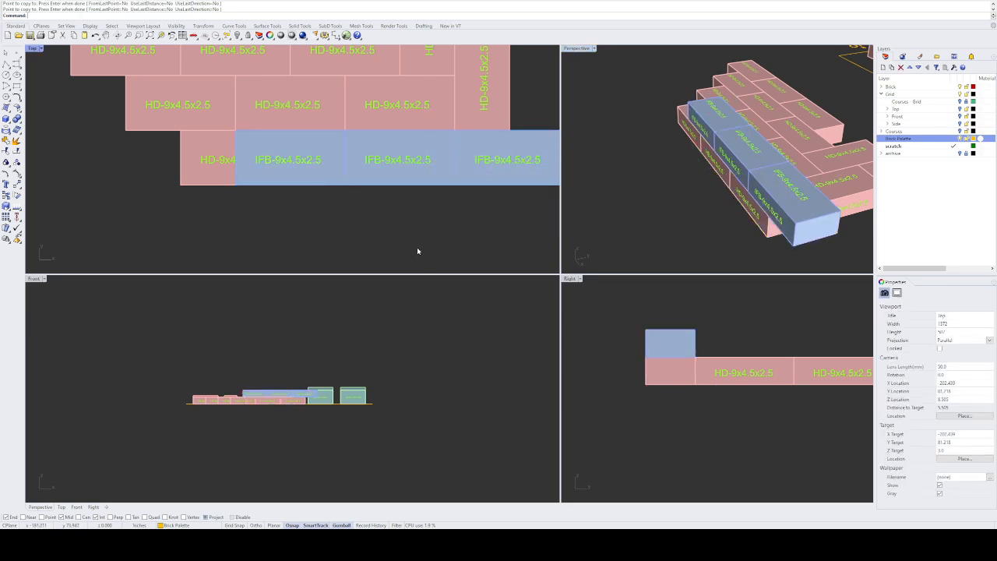
Step: Turn on Ortho and try to rotate the overhanging end insulating brick in the Top view about its inner corner against the row
scroll(395, 228, down, 8)
click(460, 203)
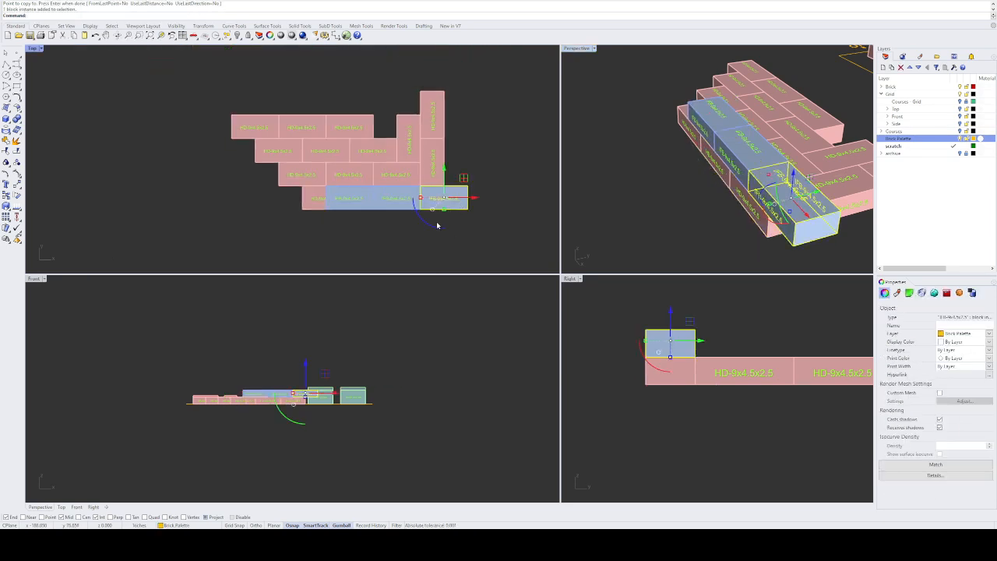
text(rotate)
key(Return)
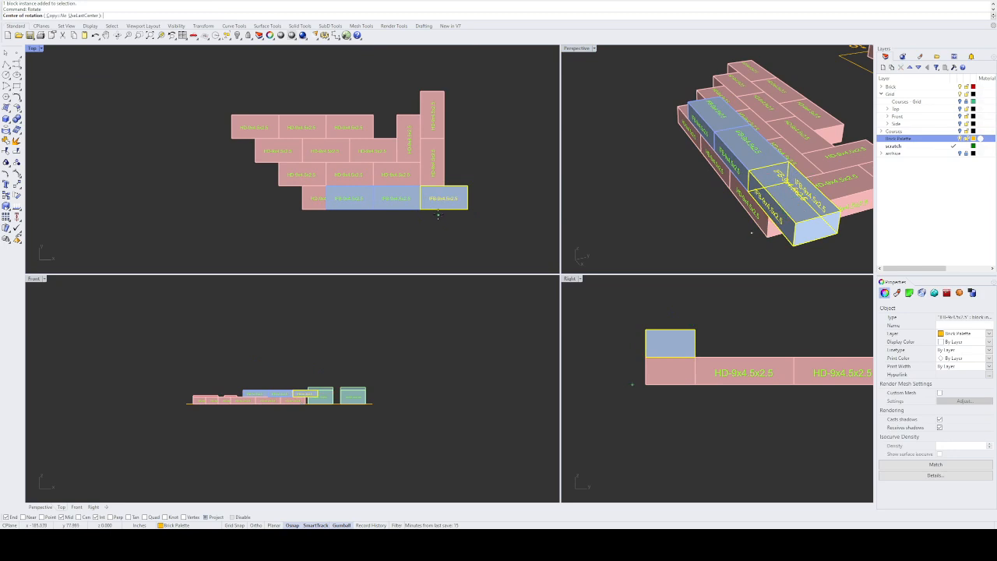
click(421, 186)
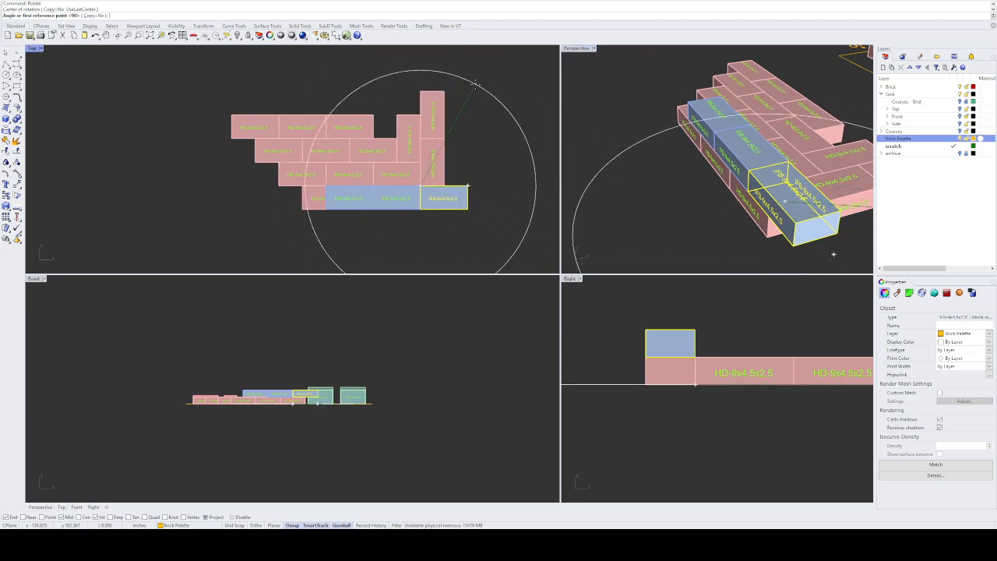
key(F8)
click(434, 68)
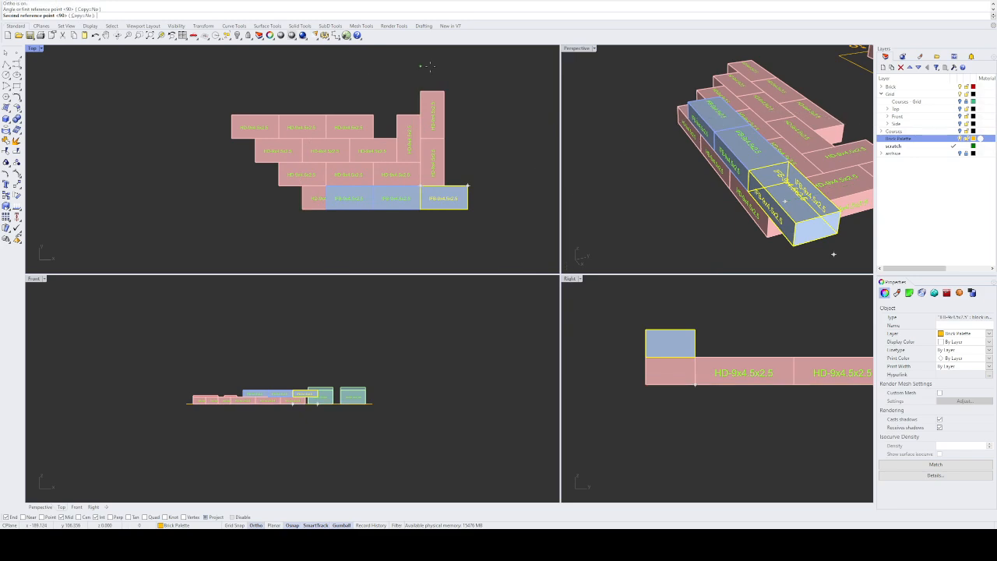
click(515, 152)
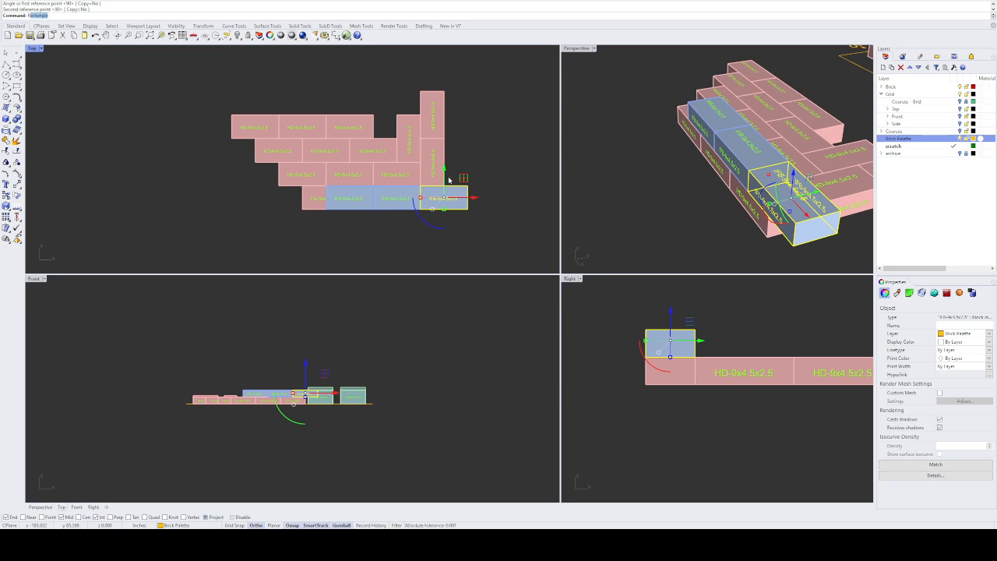
Step: Rotate the overhanging insulating brick 90 degrees counterclockwise in the Top view about its upper-left corner, aligning it with the side wall
key(Return)
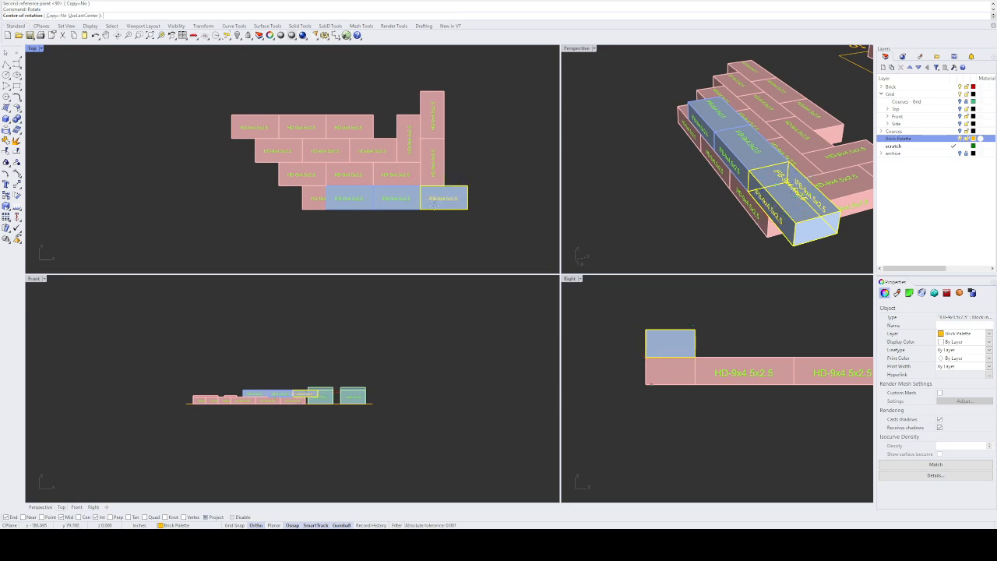
click(420, 210)
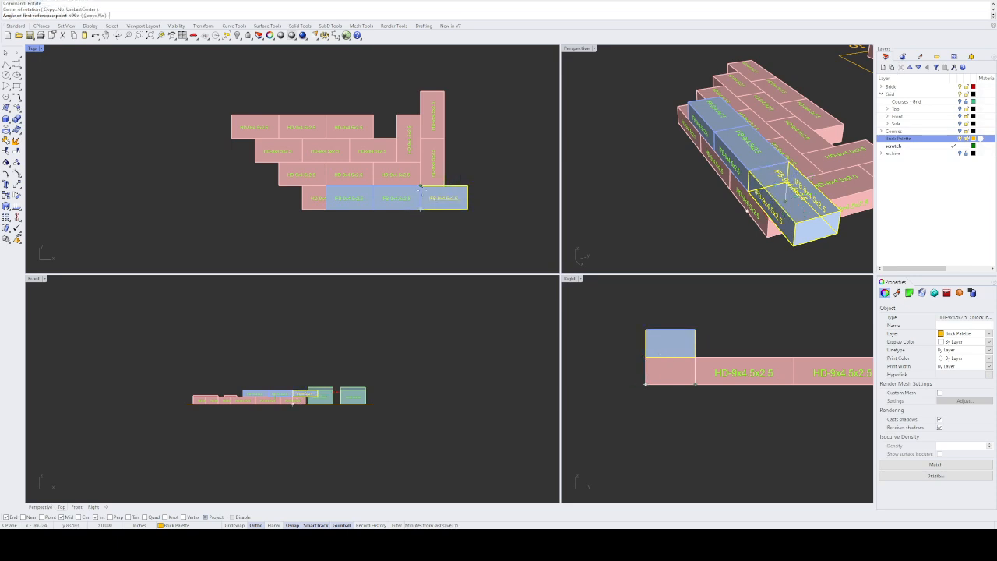
click(531, 187)
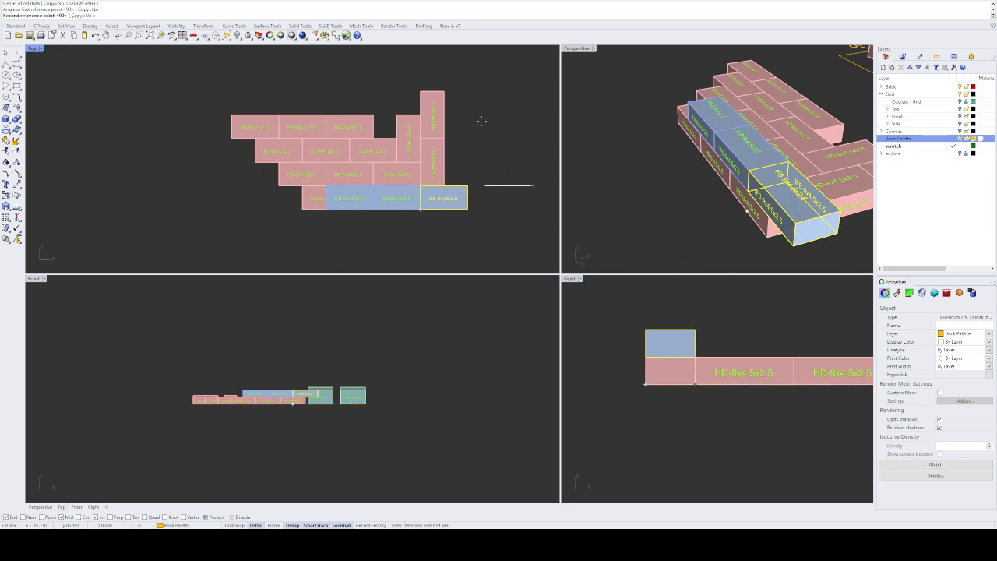
click(446, 90)
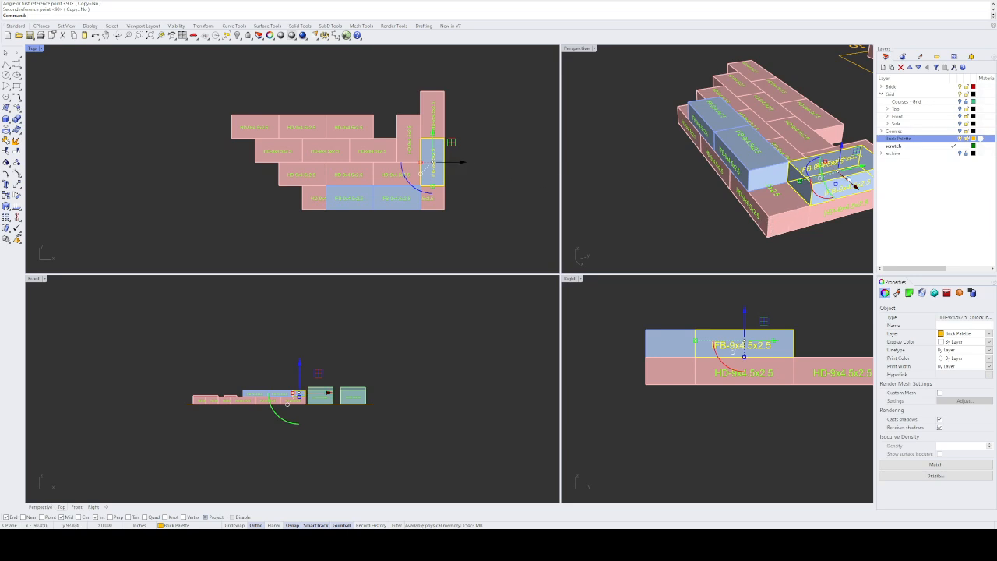
Step: Move the rotated insulating brick in the Perspective view from its end corner to the outer corner, closing the gap at the row's end
scroll(755, 195, up, 5)
text(m)
key(Return)
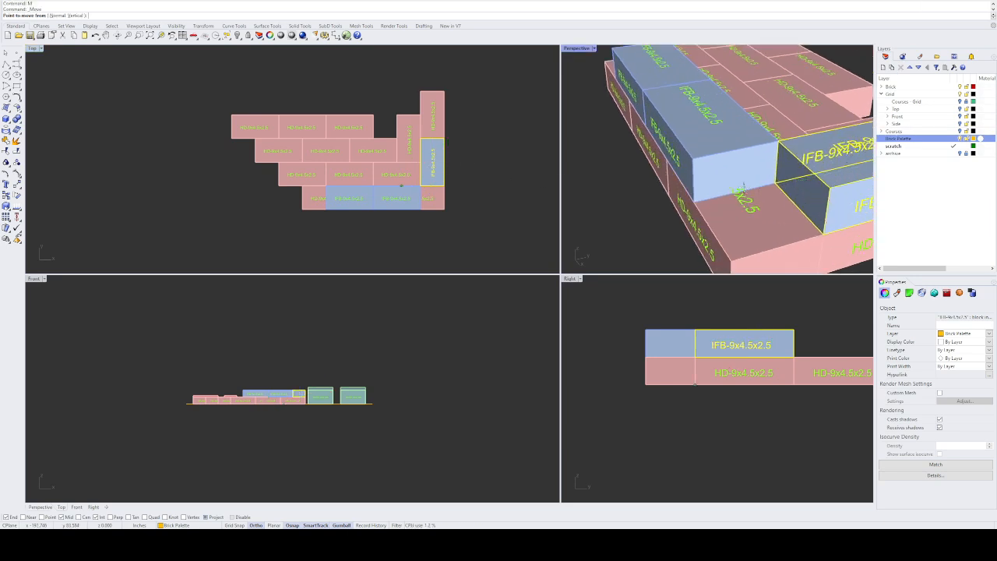
click(772, 184)
click(688, 205)
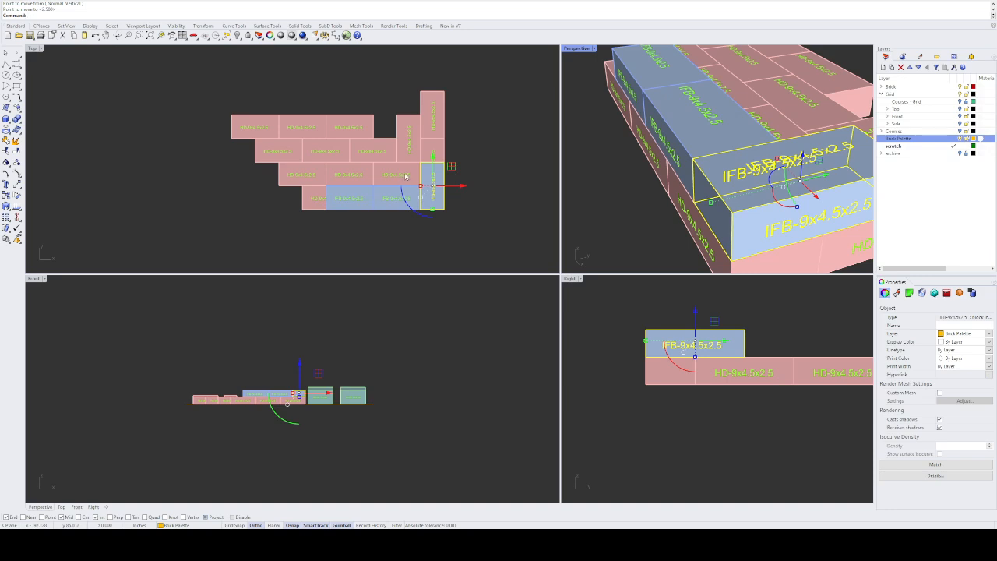
Step: Copy the corner hard brick of the first course straight up in the Right view, placing it on top of the insulating course
scroll(405, 176, down, 3)
scroll(623, 197, down, 6)
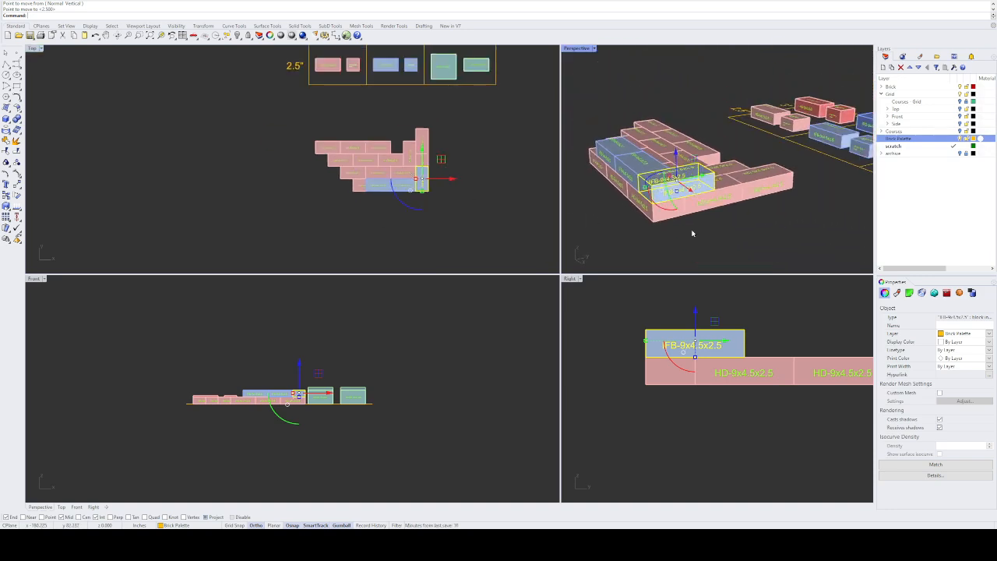
click(752, 232)
right_drag(753, 233, 706, 224)
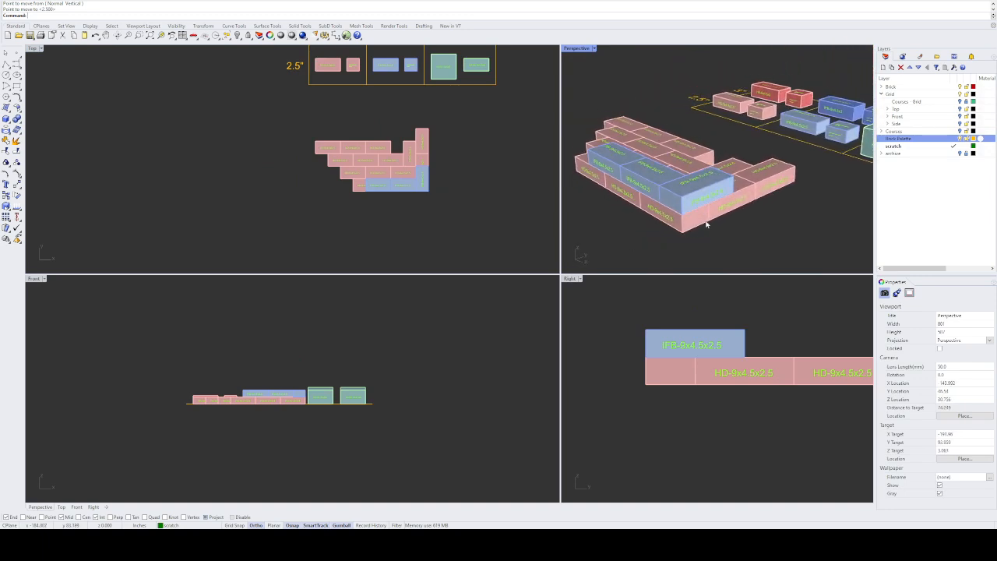
click(686, 226)
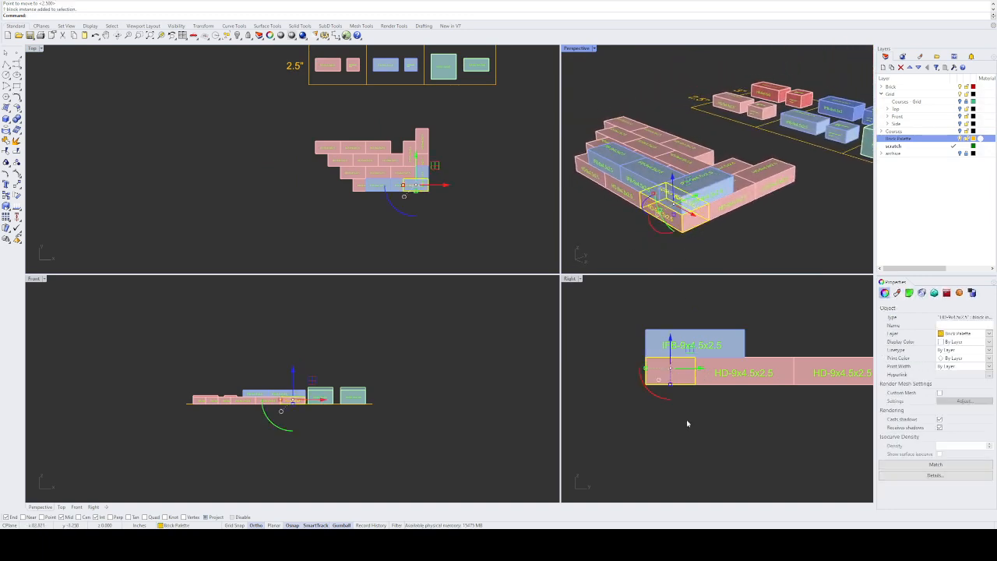
text(Copy)
key(Return)
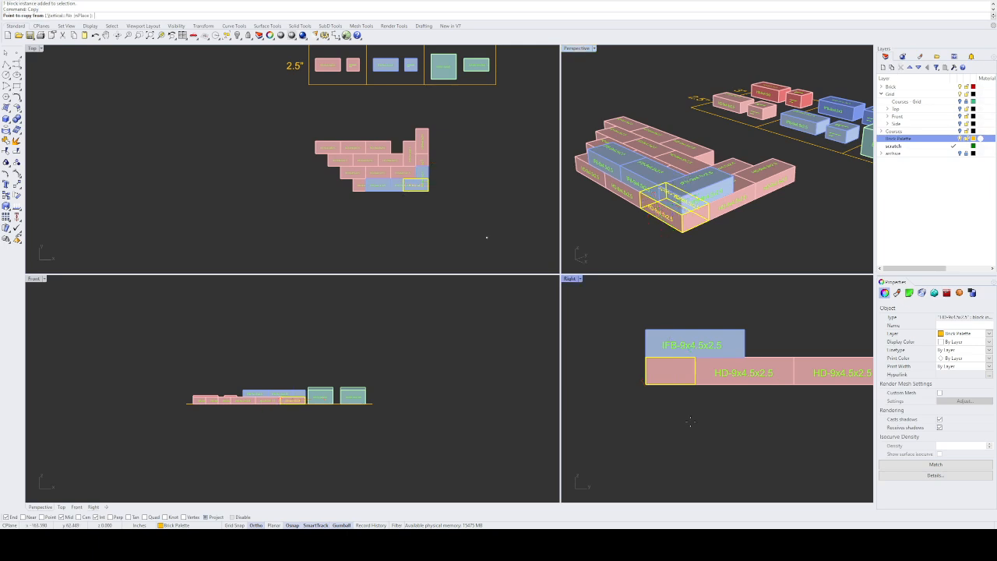
click(695, 384)
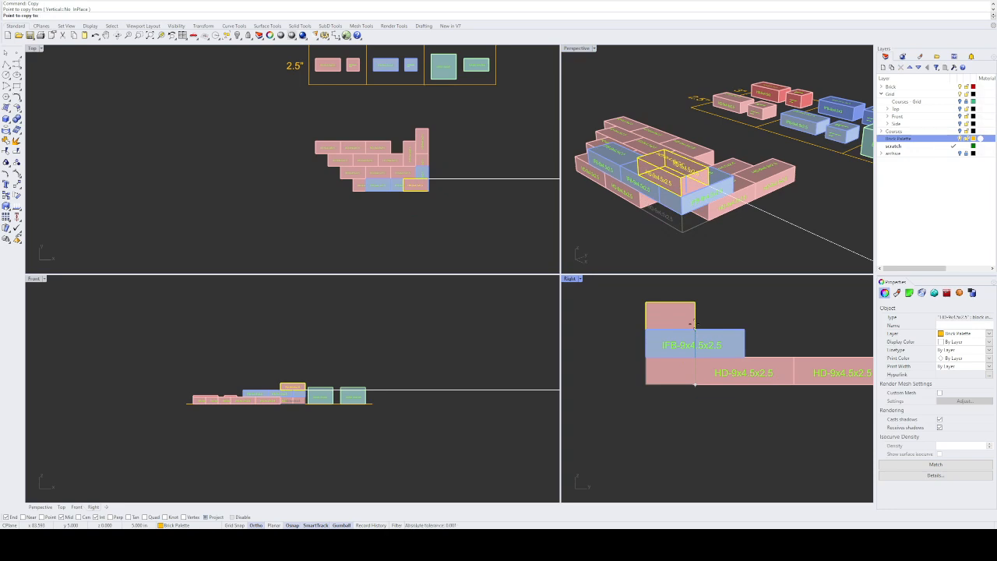
click(694, 326)
key(Return)
Step: Copy the raised corner hard brick twice in the Perspective view, placing the copies end to end along the third course
right_drag(735, 211, 771, 222)
click(736, 204)
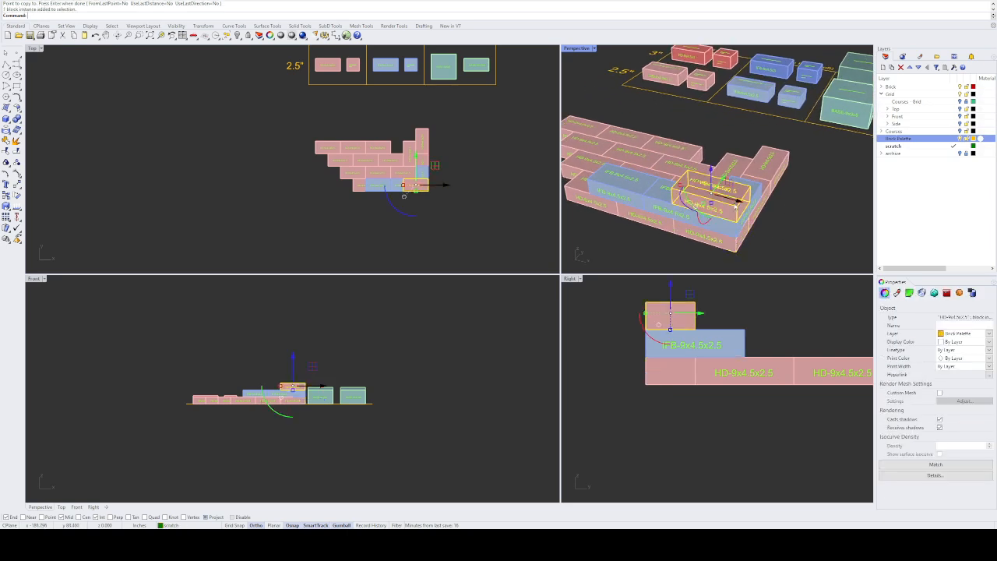
text(copy)
key(Return)
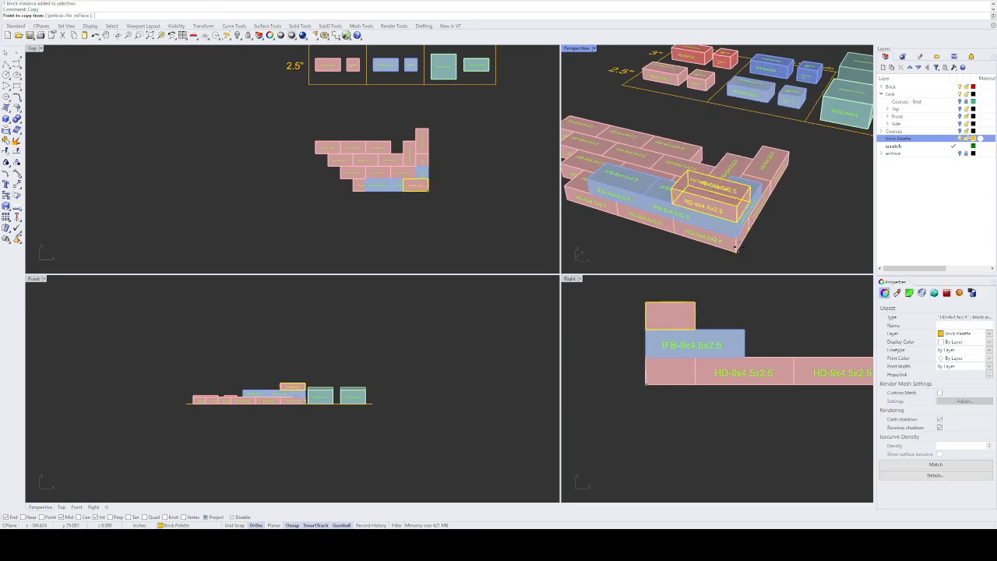
click(736, 219)
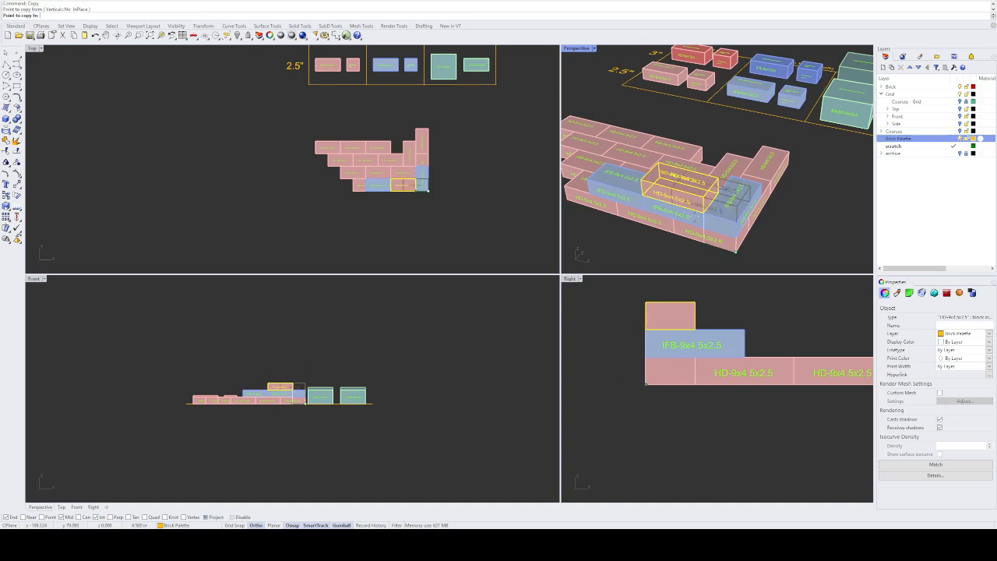
click(673, 203)
click(614, 187)
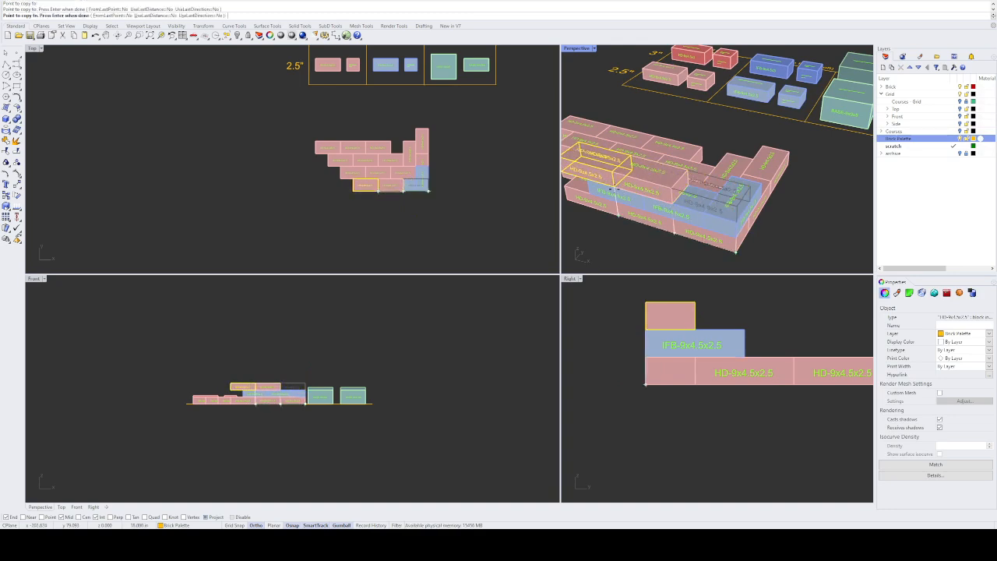
right_click(614, 186)
Step: Select the stacked bricks, zoom to the selection and examine the three courses from different angles
scroll(631, 199, down, 3)
click(605, 234)
right_drag(605, 234, 696, 229)
drag(721, 231, 611, 115)
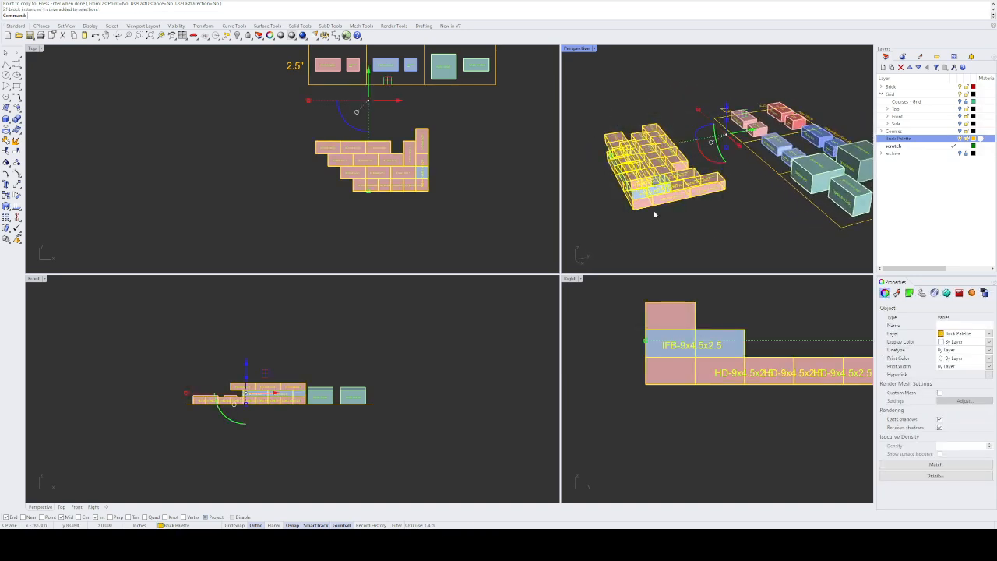
right_drag(653, 211, 700, 194)
text(z)
key(Return)
text(s)
key(Return)
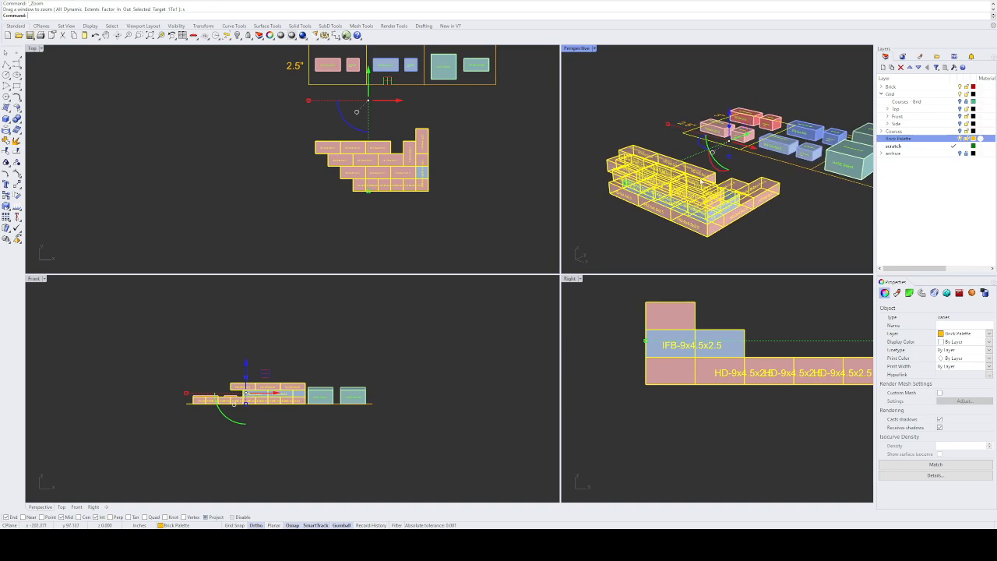
click(765, 231)
right_drag(765, 231, 807, 252)
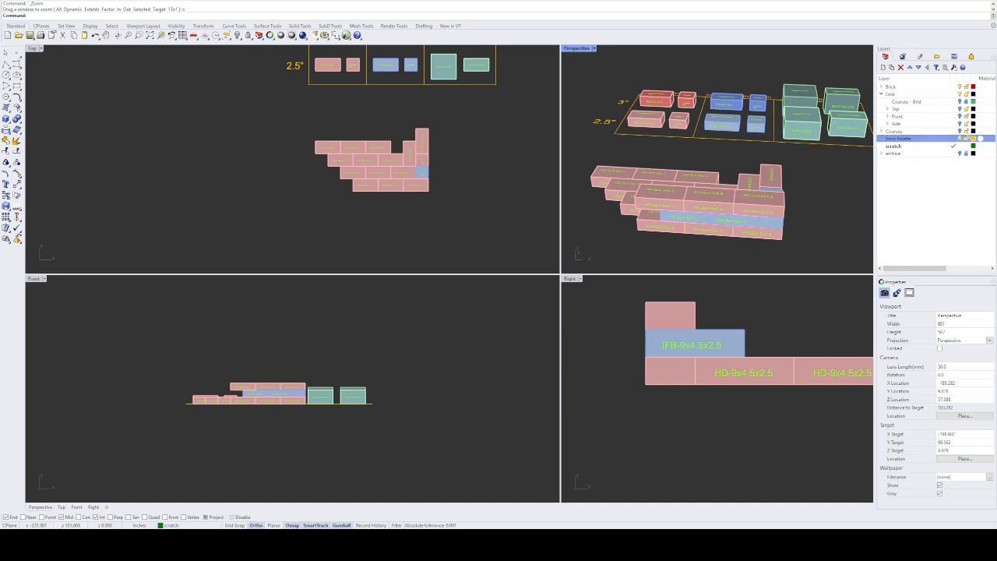
Step: Delete the outermost hard brick at the far left end of the first course's back row
click(615, 177)
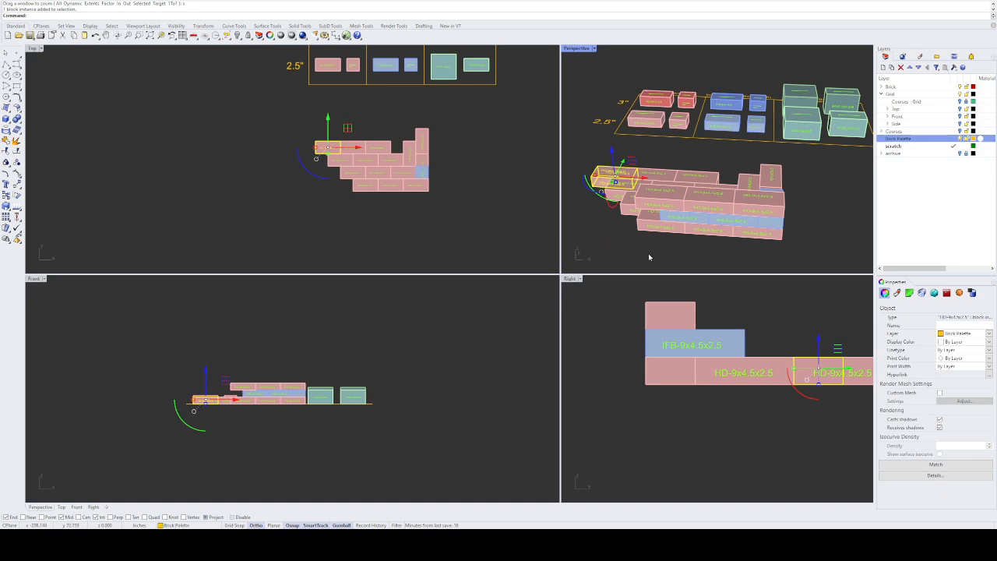
key(Delete)
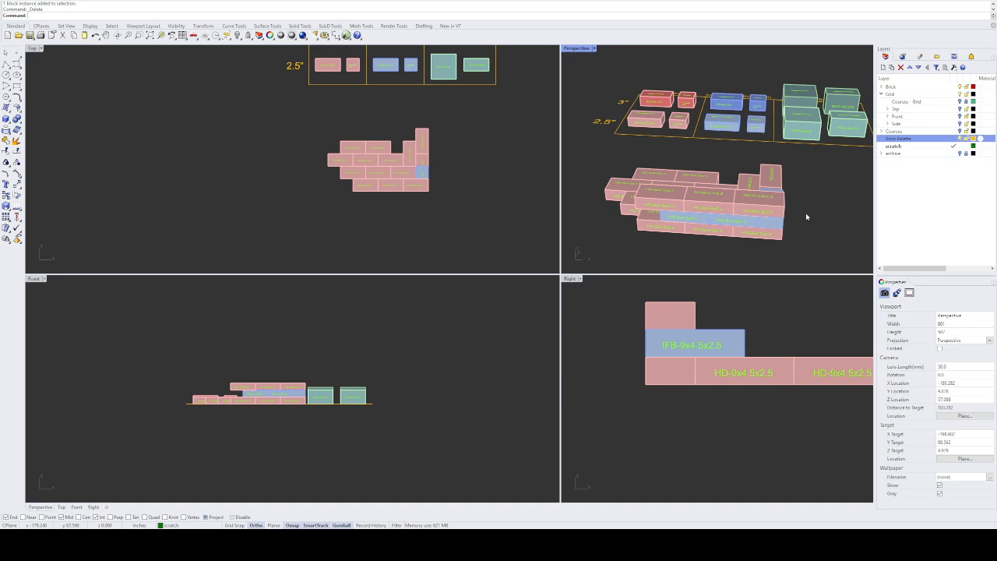
right_drag(805, 213, 747, 215)
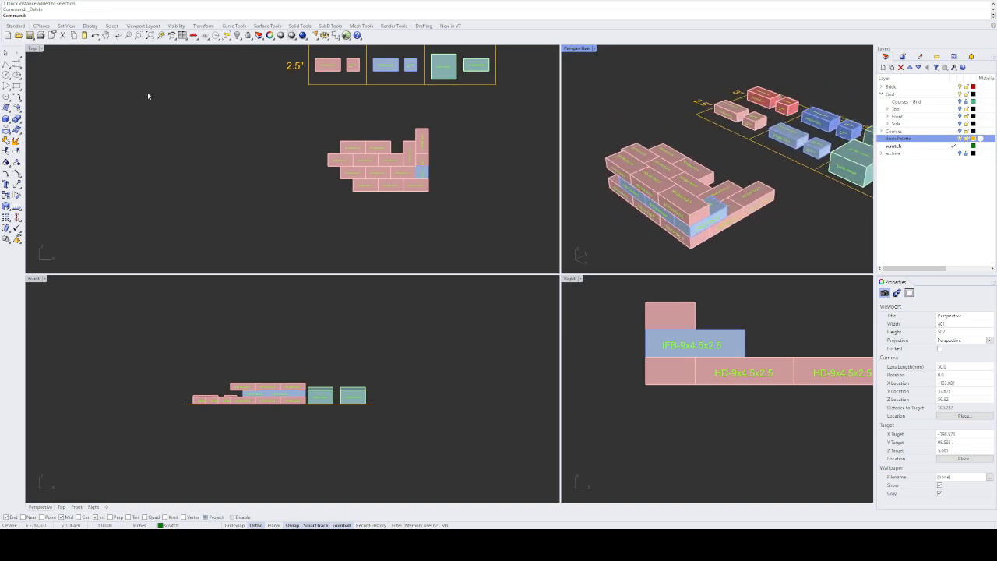
right_drag(623, 173, 766, 187)
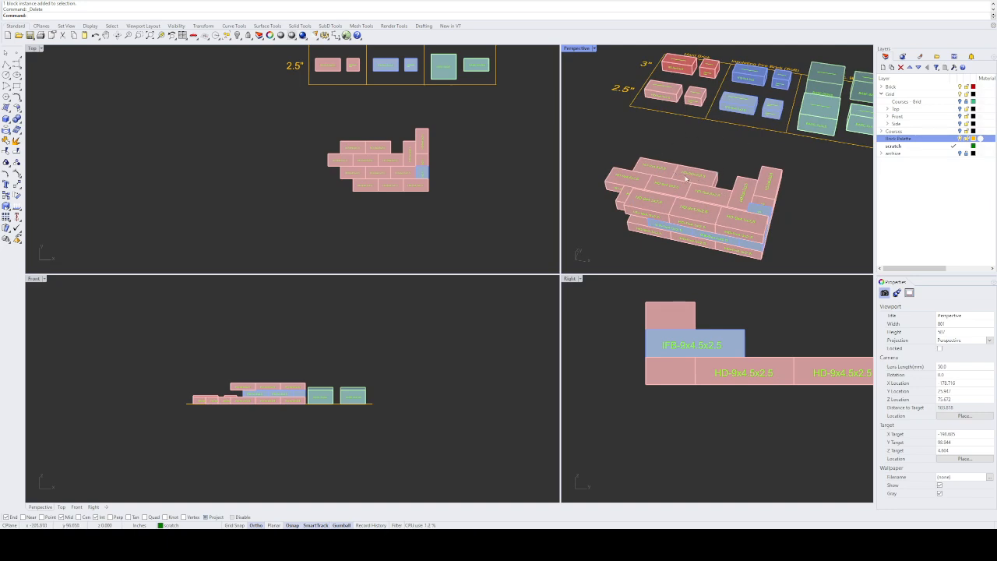
mouse_move(688, 178)
right_down()
mouse_move(712, 193)
mouse_move(705, 172)
right_up()
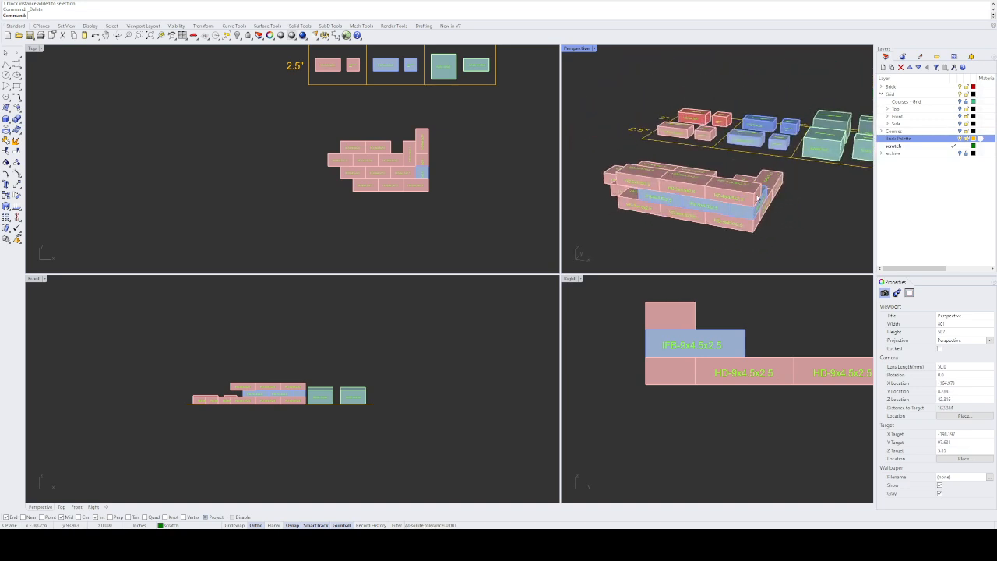